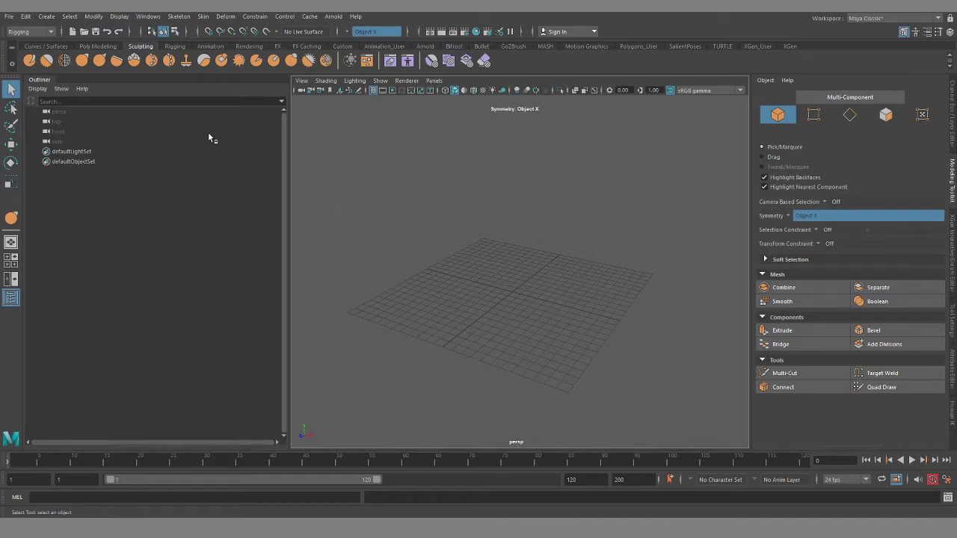
# - Create a polygon cube at the origin of the empty scene
pyautogui.click(97, 46)
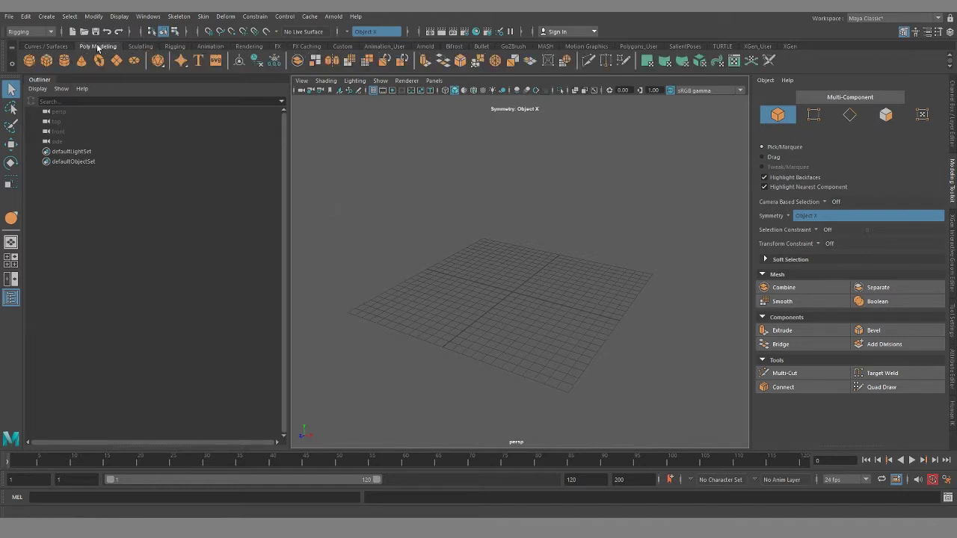
pyautogui.click(46, 63)
pyautogui.keyDown('alt'); pyautogui.moveTo(508, 336); pyautogui.dragTo(564, 348, button='right'); pyautogui.keyUp('alt')
pyautogui.keyDown('alt'); pyautogui.moveTo(565, 348); pyautogui.dragTo(565, 326, button='middle'); pyautogui.keyUp('alt')
pyautogui.scroll(5, 547, 316)
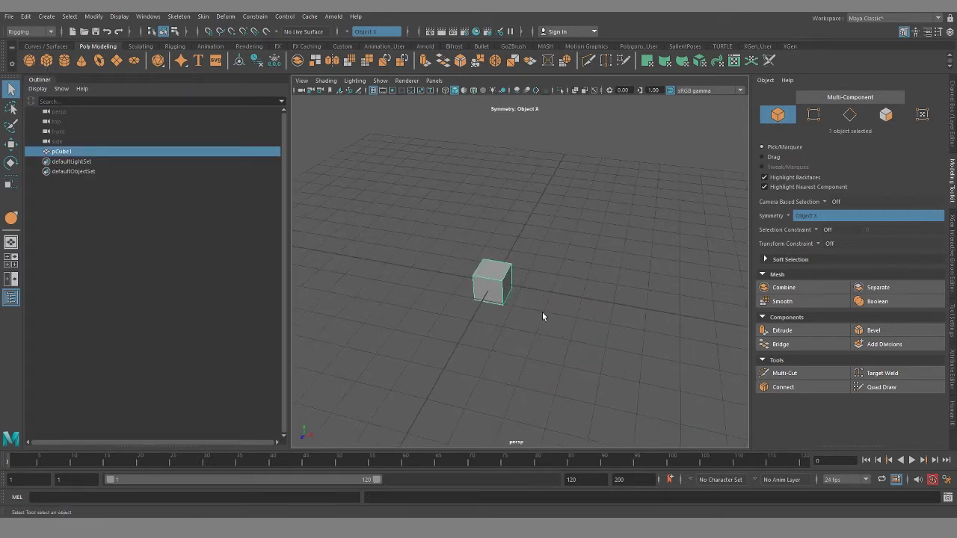
# - Scale the cube into a long bar, about 22.5 in X and about 3.84 in Y and Z
pyautogui.press('r')
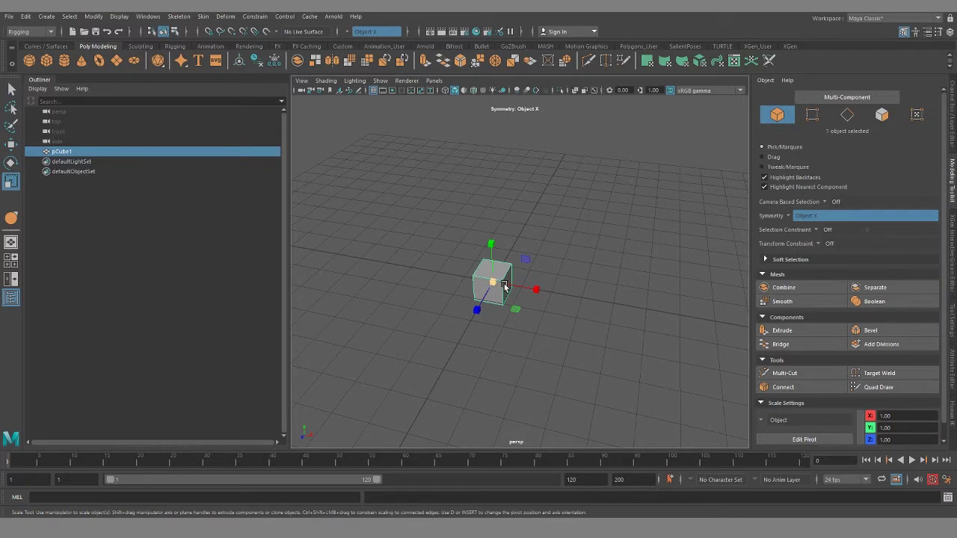
pyautogui.moveTo(500, 285); pyautogui.dragTo(626, 346)
pyautogui.scroll(-3, 626, 346)
pyautogui.moveTo(553, 277); pyautogui.dragTo(681, 302)
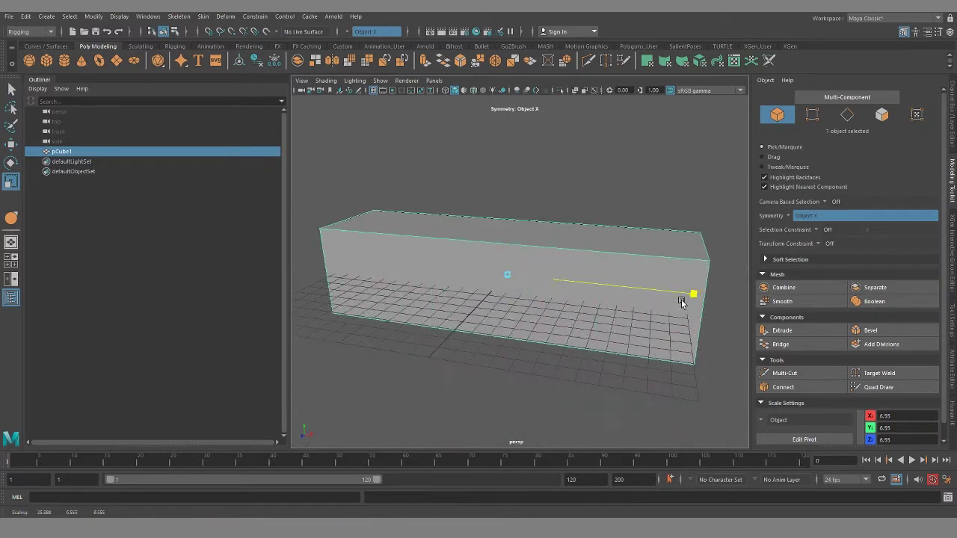
pyautogui.moveTo(510, 275); pyautogui.dragTo(573, 286)
# - Raise the bar above the grid to about 3.52 in Y
pyautogui.scroll(-2, 501, 281)
pyautogui.press('w')
pyautogui.moveTo(506, 231); pyautogui.dragTo(507, 180)
pyautogui.keyDown('alt'); pyautogui.moveTo(555, 233); pyautogui.dragTo(543, 253, button='middle'); pyautogui.keyUp('alt')
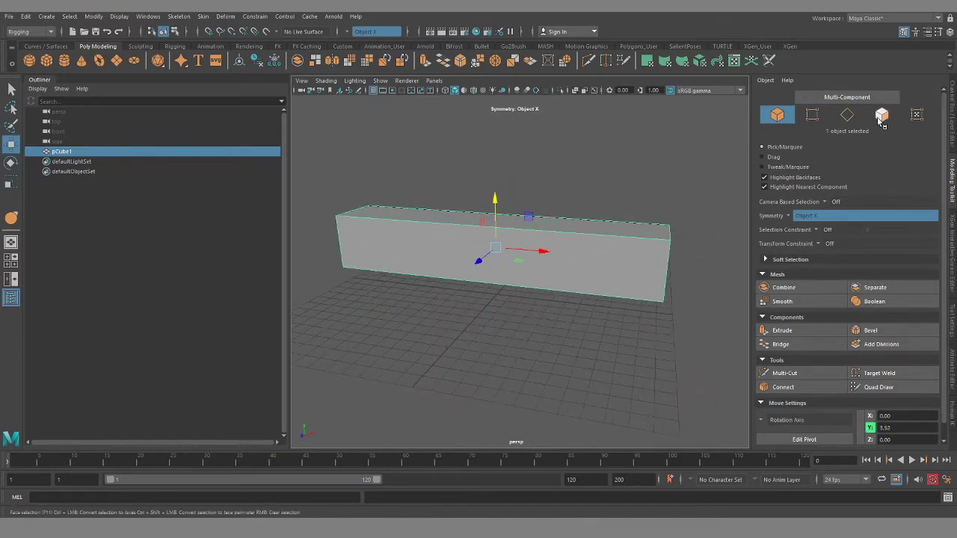
# - Set the cube's Subdivisions Width to 4
pyautogui.click(950, 101)
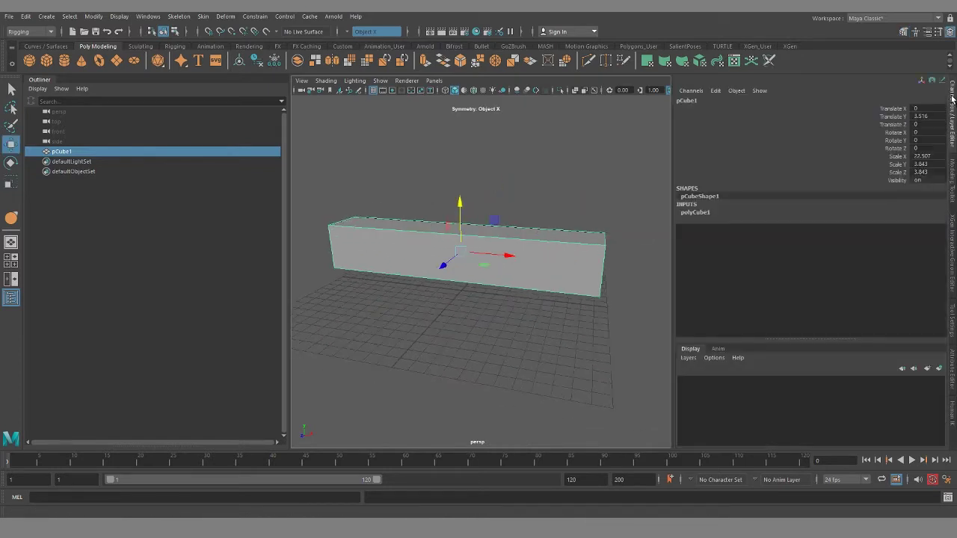
pyautogui.click(695, 213)
pyautogui.moveTo(880, 244); pyautogui.dragTo(880, 257)
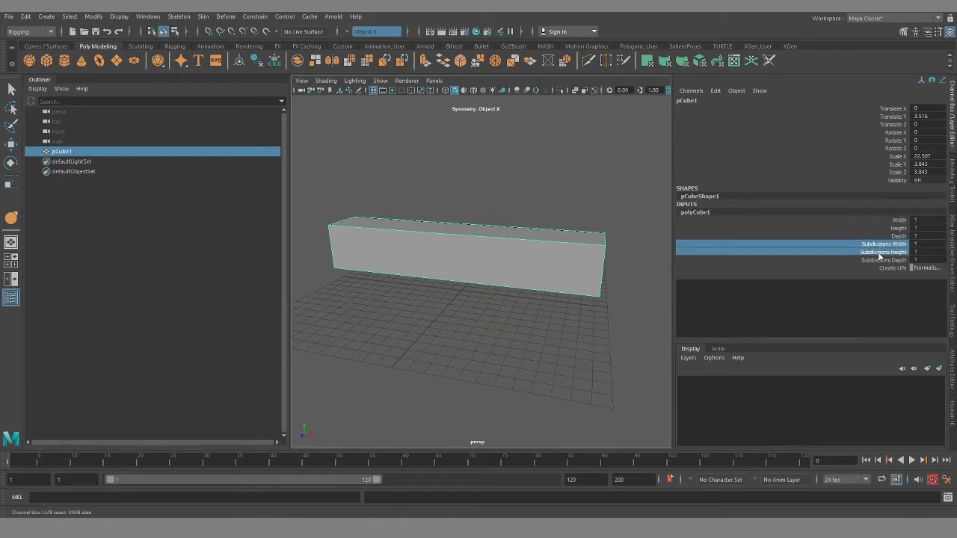
pyautogui.click(878, 244)
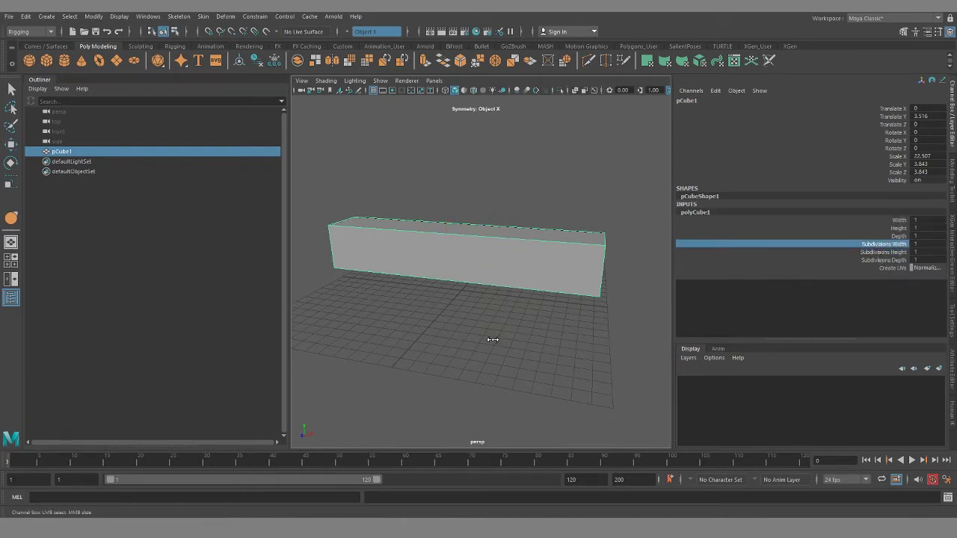
pyautogui.moveTo(492, 339); pyautogui.dragTo(509, 342, button='middle')
pyautogui.keyDown('alt'); pyautogui.moveTo(479, 279); pyautogui.dragTo(500, 327); pyautogui.keyUp('alt')
pyautogui.scroll(2, 500, 327)
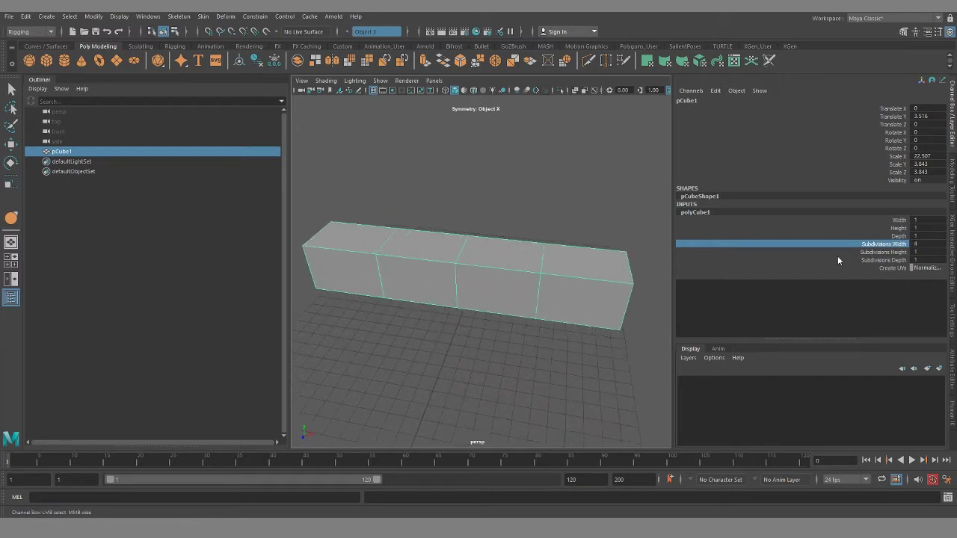
# - Switch the bar to edge selection and select the edge loop around its middle
pyautogui.click(538, 359)
pyautogui.click(516, 256)
pyautogui.press('w')
pyautogui.keyDown('alt'); pyautogui.moveTo(517, 256); pyautogui.dragTo(514, 348); pyautogui.keyUp('alt')
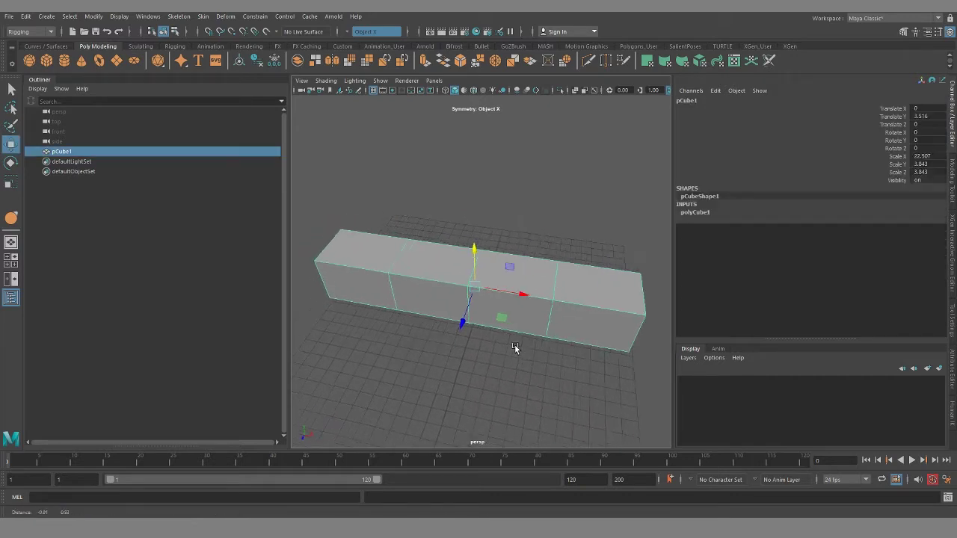
pyautogui.scroll(1, 539, 325)
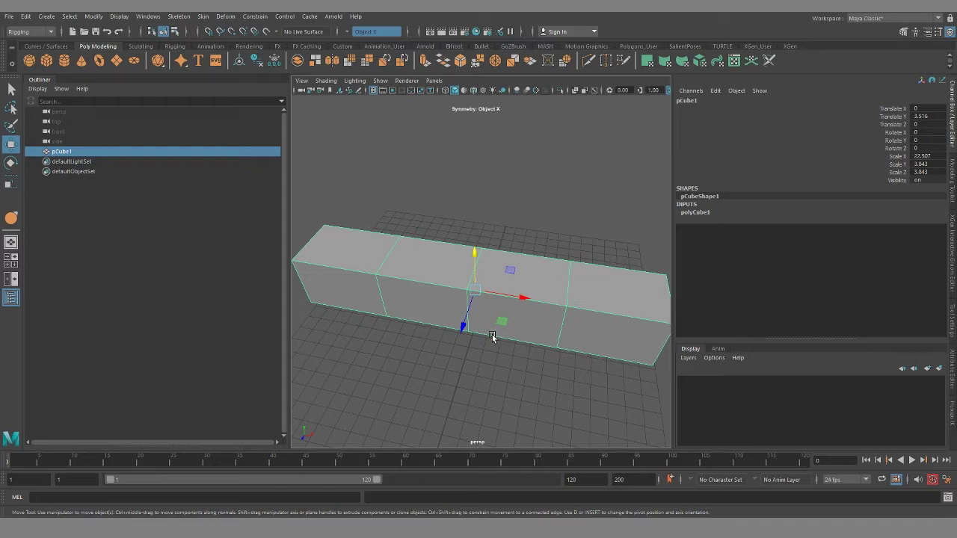
pyautogui.scroll(3, 467, 305)
pyautogui.keyDown('alt'); pyautogui.moveTo(469, 306); pyautogui.dragTo(477, 294, button='middle'); pyautogui.keyUp('alt')
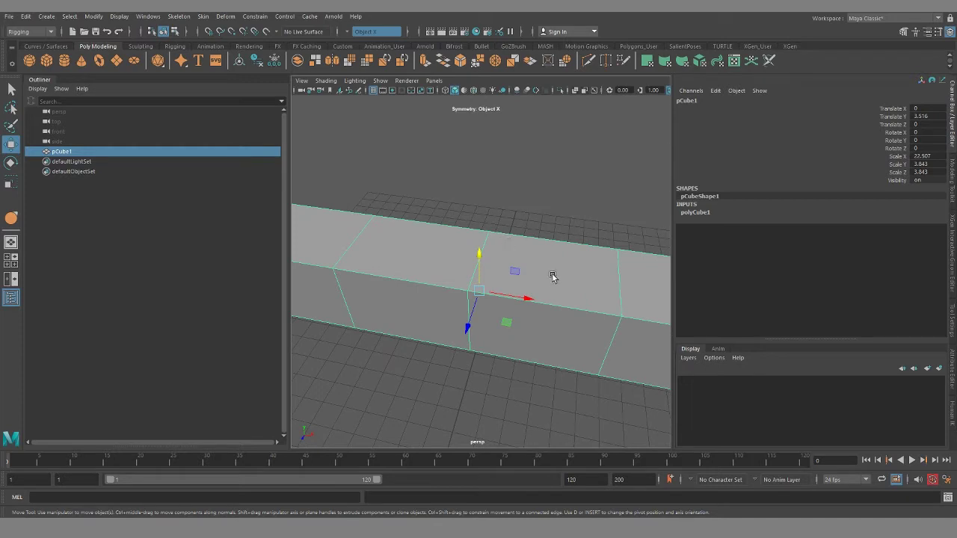
pyautogui.moveTo(486, 237); pyautogui.dragTo(486, 221, button='right')
pyautogui.doubleClick(485, 234)
# - Examine the bar's middle edge loop and the neighbouring segments from above, the front and the back
pyautogui.keyDown('alt'); pyautogui.moveTo(474, 322); pyautogui.dragTo(488, 307); pyautogui.keyUp('alt')
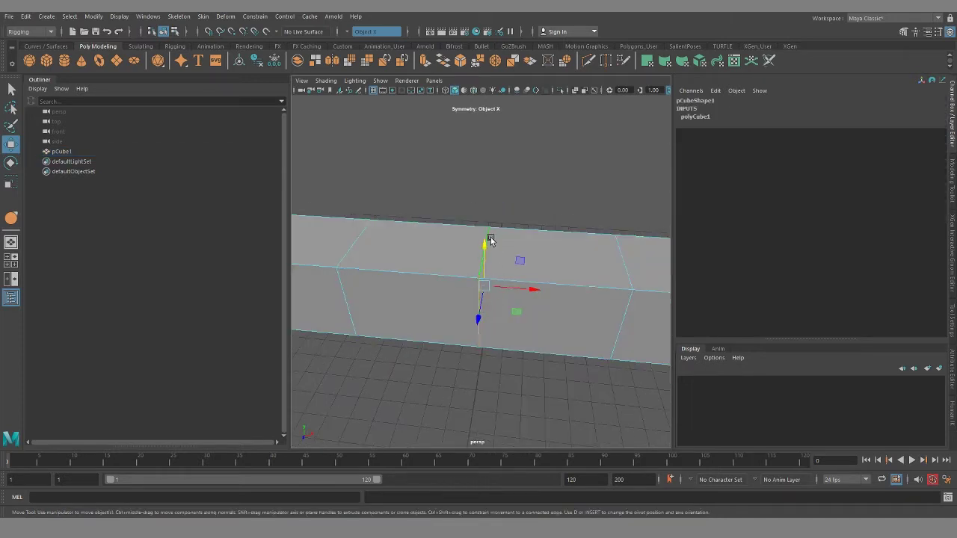
pyautogui.keyDown('alt'); pyautogui.moveTo(498, 346); pyautogui.dragTo(479, 349); pyautogui.keyUp('alt')
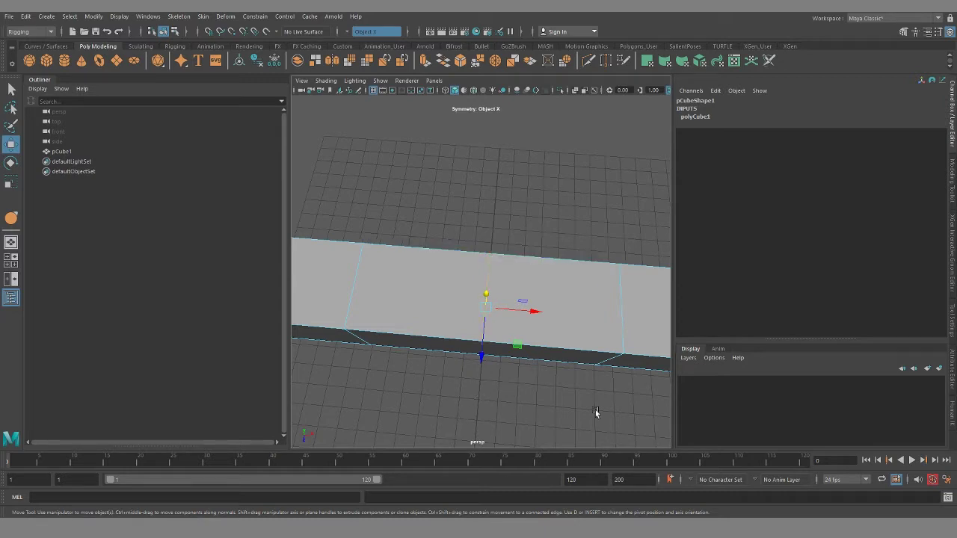
pyautogui.scroll(-4, 608, 429)
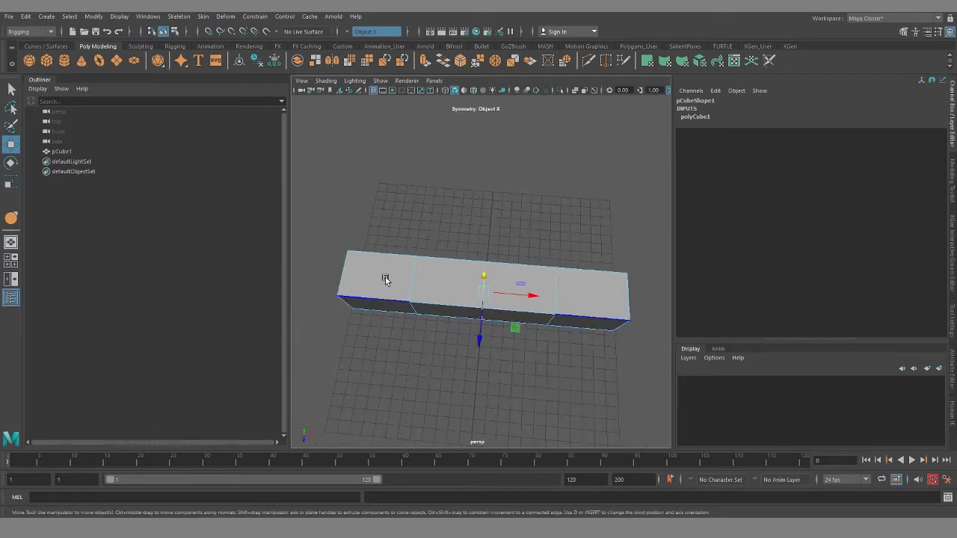
pyautogui.scroll(4, 478, 360)
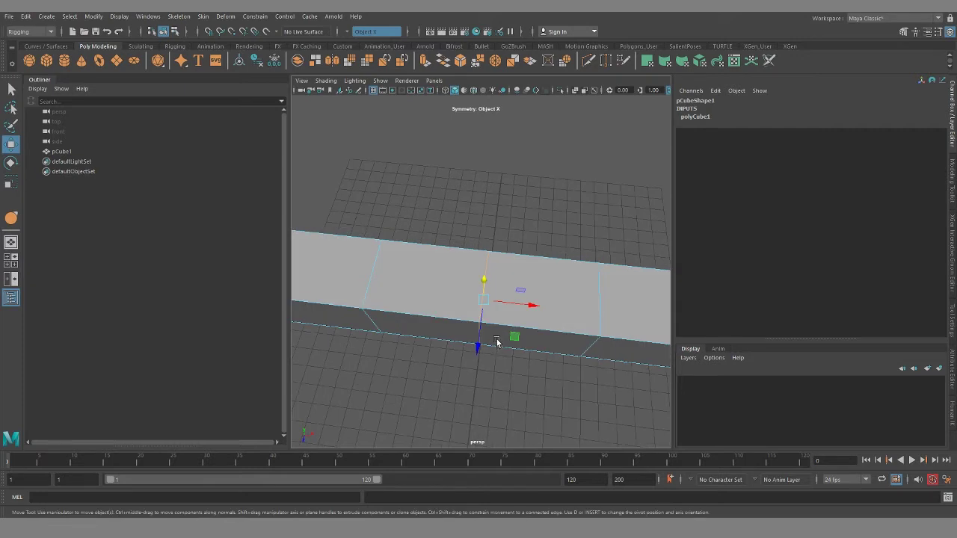
pyautogui.keyDown('alt'); pyautogui.moveTo(497, 342); pyautogui.dragTo(523, 359); pyautogui.keyUp('alt')
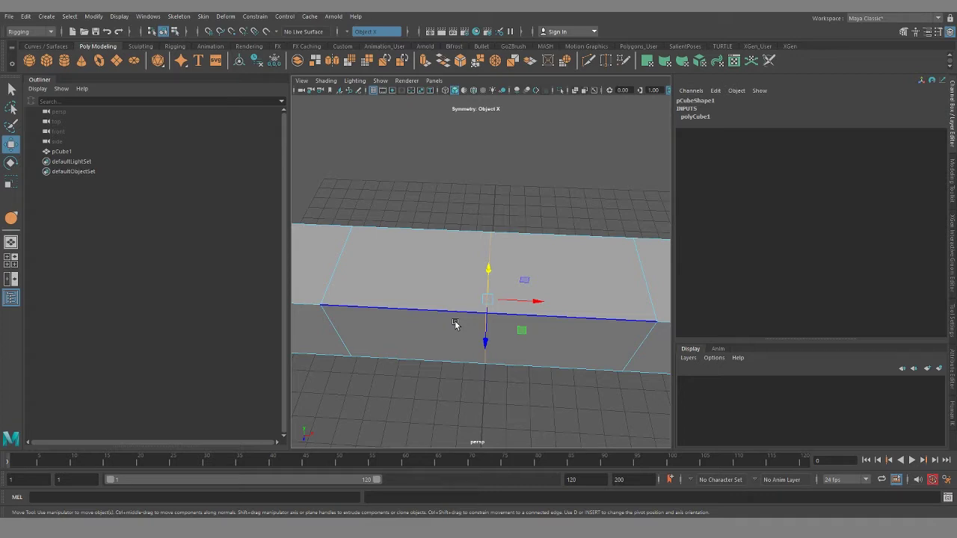
pyautogui.click(644, 278)
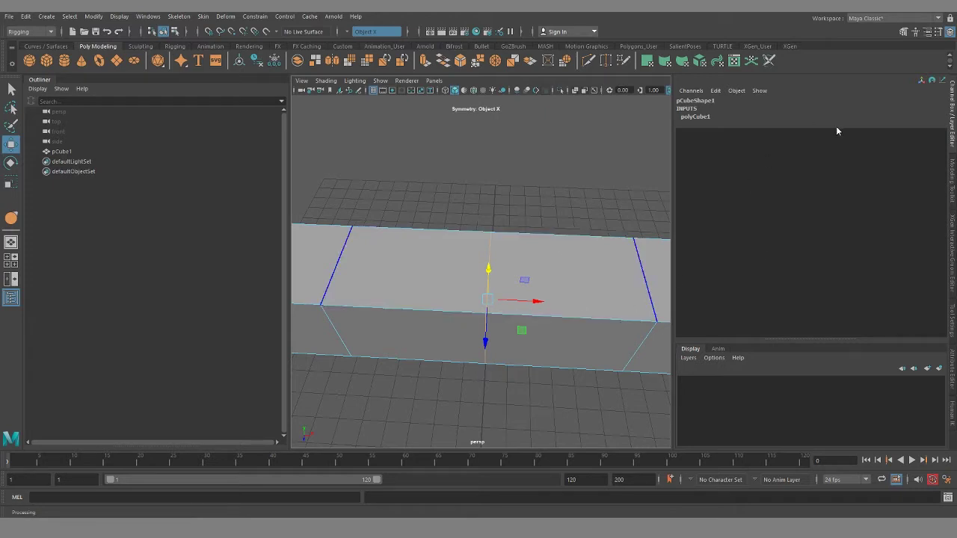
pyautogui.scroll(-6, 528, 384)
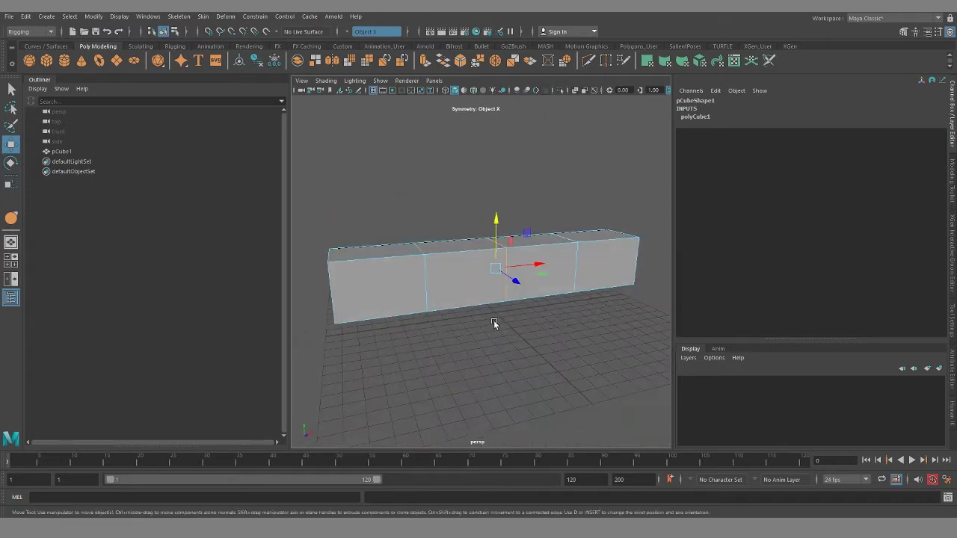
pyautogui.scroll(5, 494, 322)
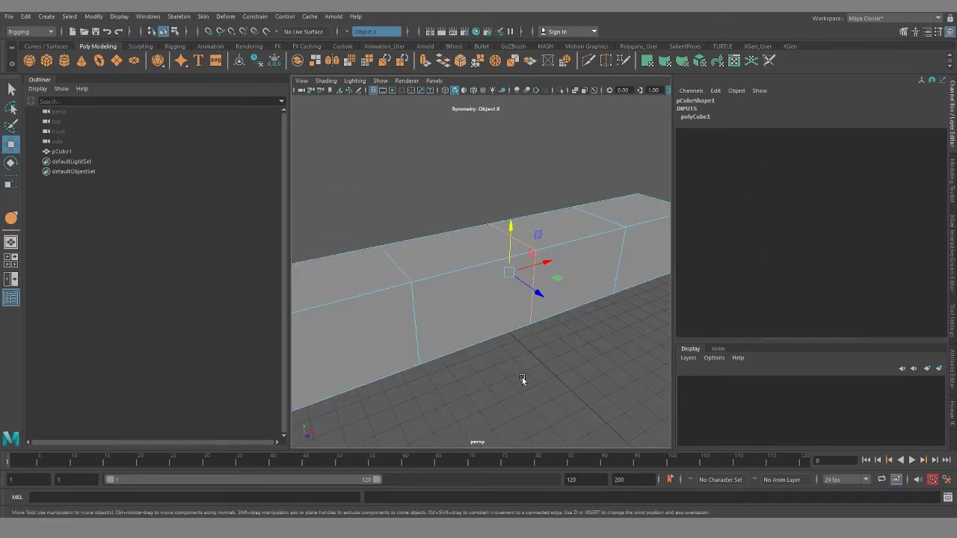
pyautogui.scroll(-3, 442, 349)
pyautogui.scroll(2, 456, 323)
pyautogui.keyDown('alt'); pyautogui.moveTo(456, 322); pyautogui.dragTo(523, 317); pyautogui.keyUp('alt')
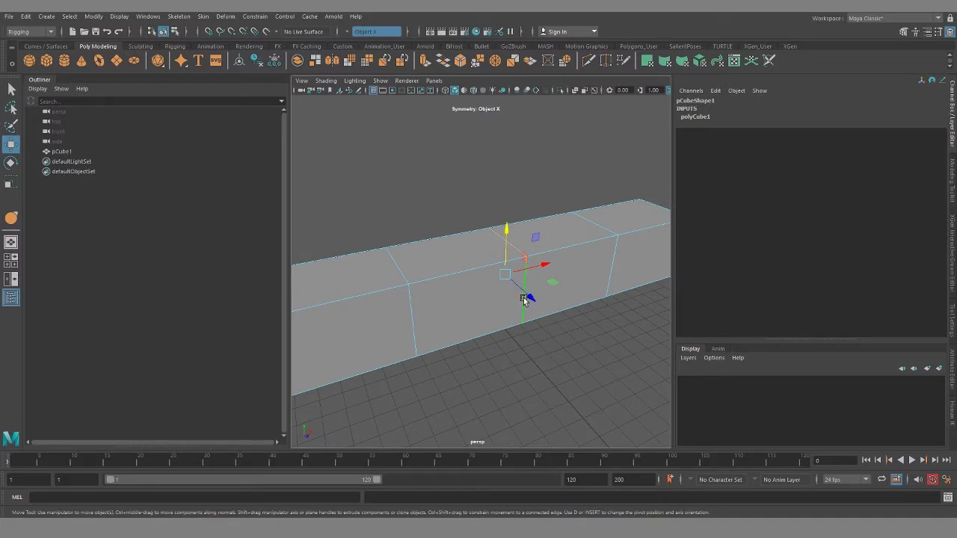
pyautogui.keyDown('alt'); pyautogui.moveTo(461, 284); pyautogui.dragTo(481, 261); pyautogui.keyUp('alt')
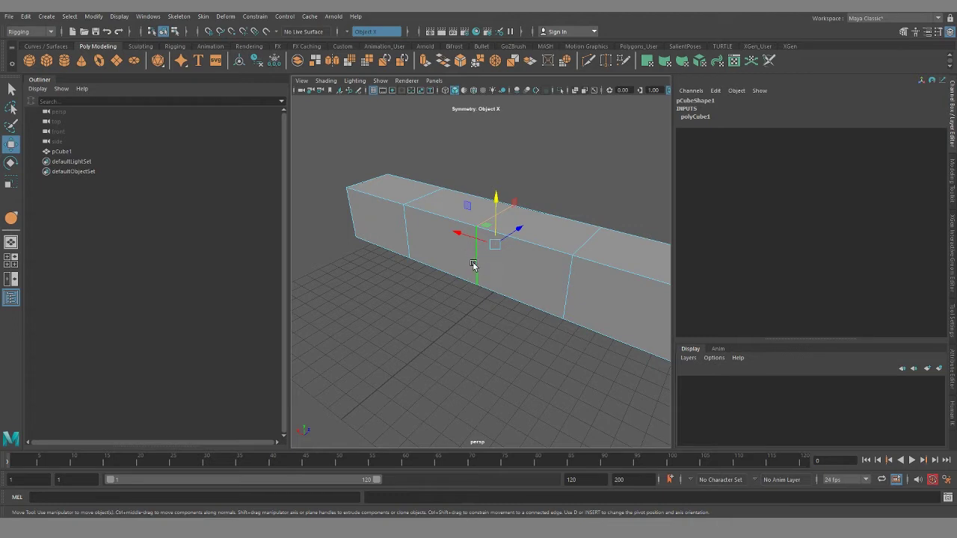
# - Bow the bar by moving its centre edge loop back along Z and the two quarter edge loops back to about Z -0.26
pyautogui.keyDown('alt'); pyautogui.moveTo(493, 271); pyautogui.dragTo(501, 360); pyautogui.keyUp('alt')
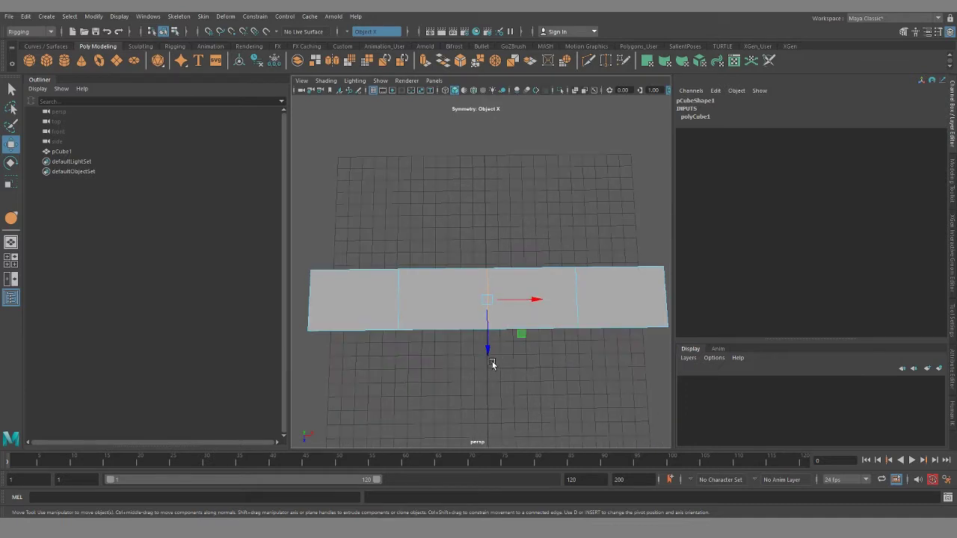
pyautogui.moveTo(486, 351); pyautogui.dragTo(488, 334)
pyautogui.doubleClick(573, 304)
pyautogui.moveTo(571, 350); pyautogui.dragTo(567, 341)
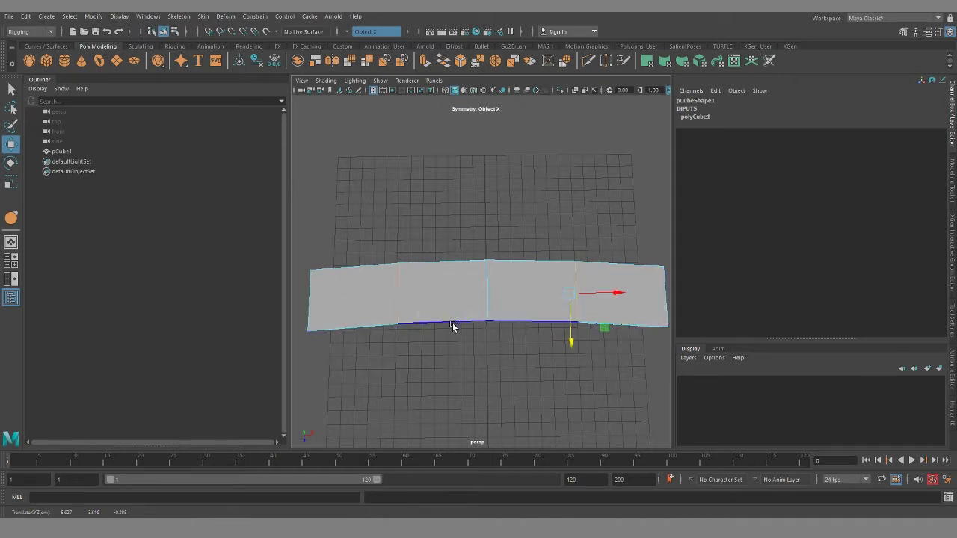
pyautogui.moveTo(568, 341); pyautogui.dragTo(572, 344)
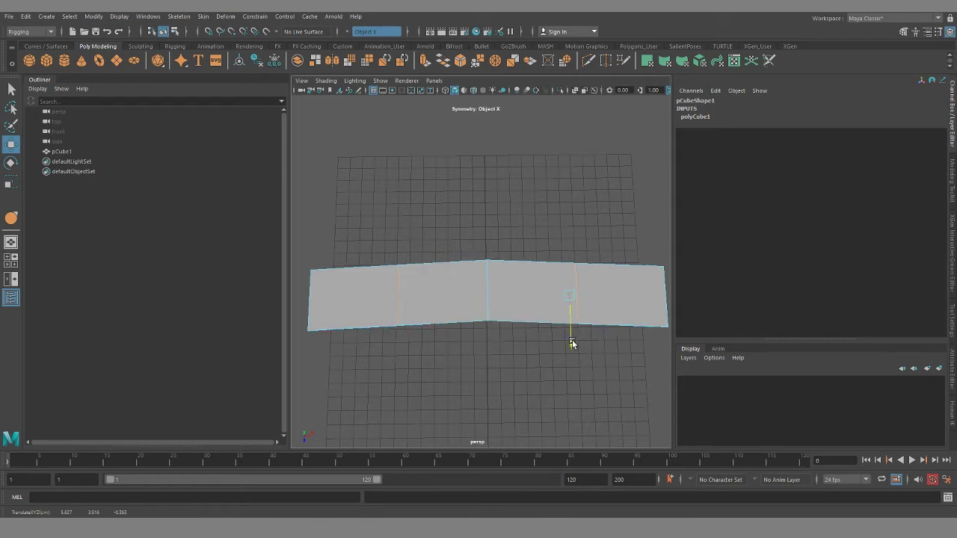
# - Narrow the Outliner to enlarge the viewport and activate the Multi-Cut tool for the bar
pyautogui.keyDown('alt'); pyautogui.moveTo(500, 339); pyautogui.dragTo(493, 367); pyautogui.keyUp('alt')
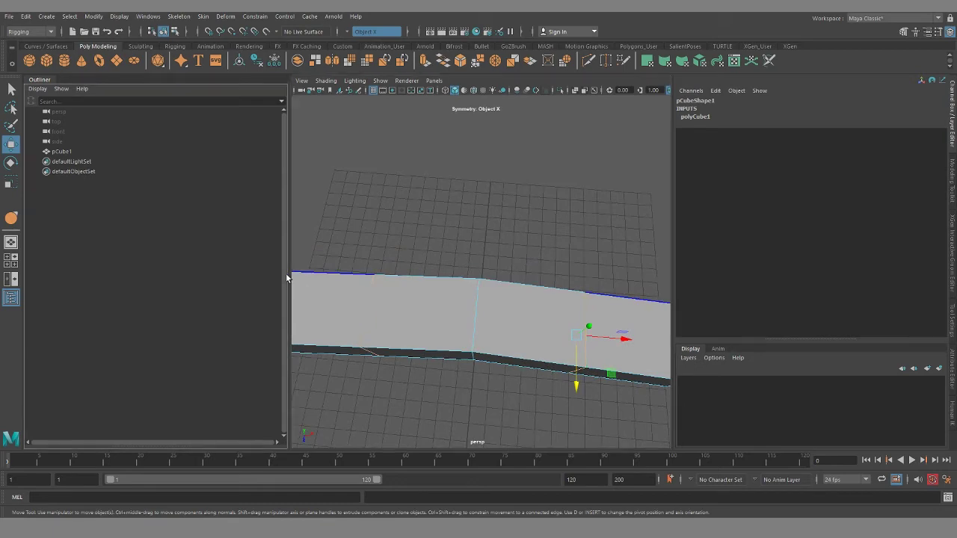
pyautogui.moveTo(289, 277); pyautogui.dragTo(159, 274)
pyautogui.scroll(-7, 397, 297)
pyautogui.scroll(4, 449, 337)
pyautogui.keyDown('alt'); pyautogui.moveTo(411, 404); pyautogui.dragTo(459, 323); pyautogui.keyUp('alt')
pyautogui.scroll(4, 476, 346)
pyautogui.click(903, 32)
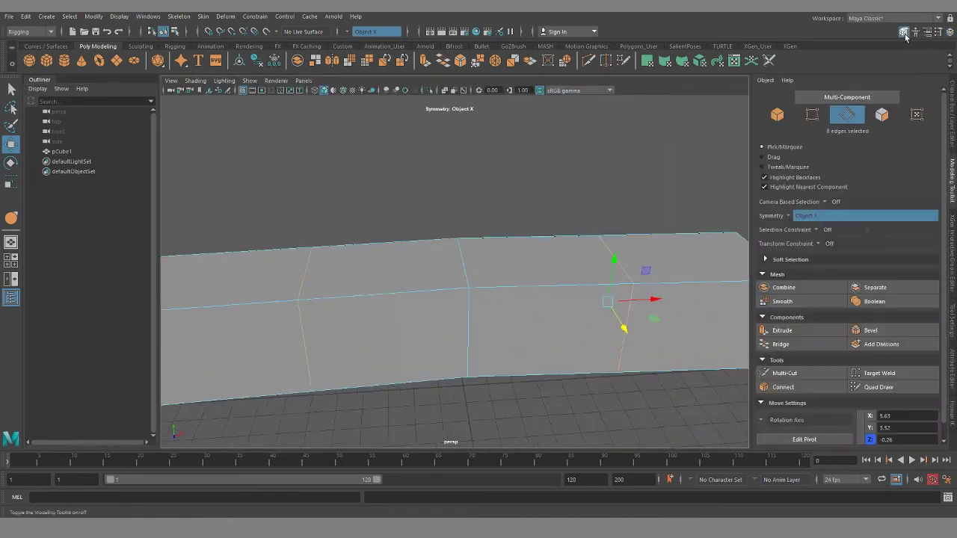
pyautogui.click(797, 374)
# - Try a symmetrical Multi-Cut between the lower and upper front vertices of the quarter edge loop
pyautogui.keyDown('alt'); pyautogui.moveTo(528, 362); pyautogui.dragTo(500, 353); pyautogui.keyUp('alt')
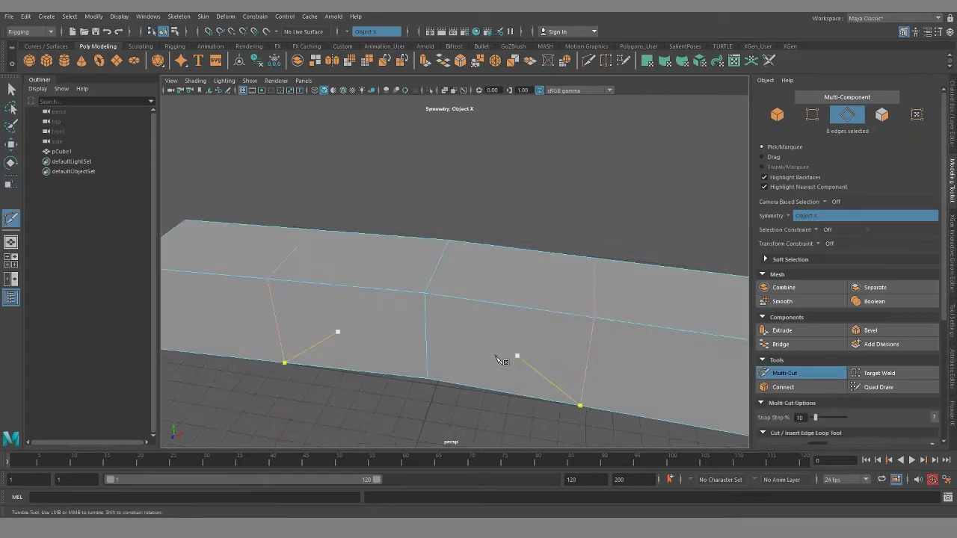
pyautogui.moveTo(460, 319)
pyautogui.keyDown('alt'); pyautogui.mouseDown()
pyautogui.moveTo(472, 340)
pyautogui.moveTo(467, 327)
pyautogui.mouseUp(); pyautogui.keyUp('alt')
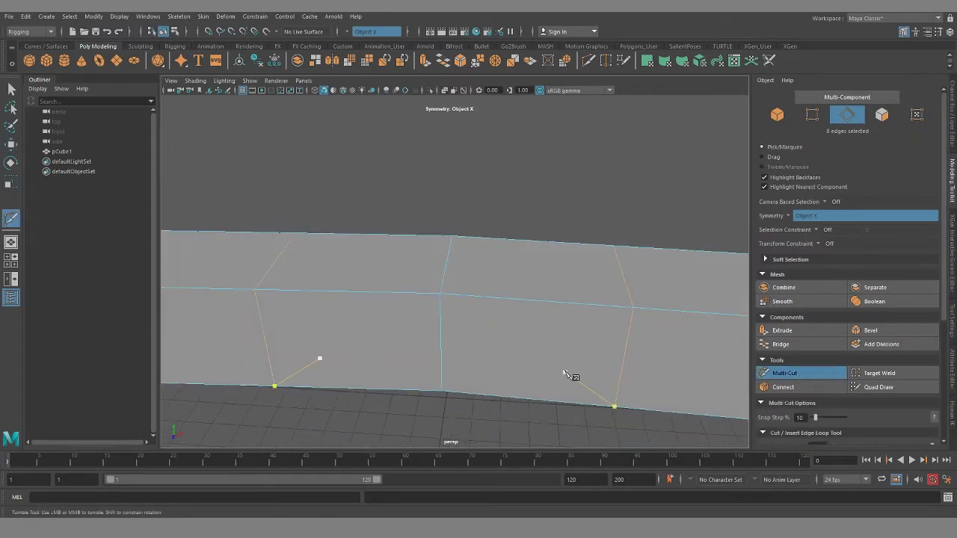
pyautogui.scroll(-3, 550, 371)
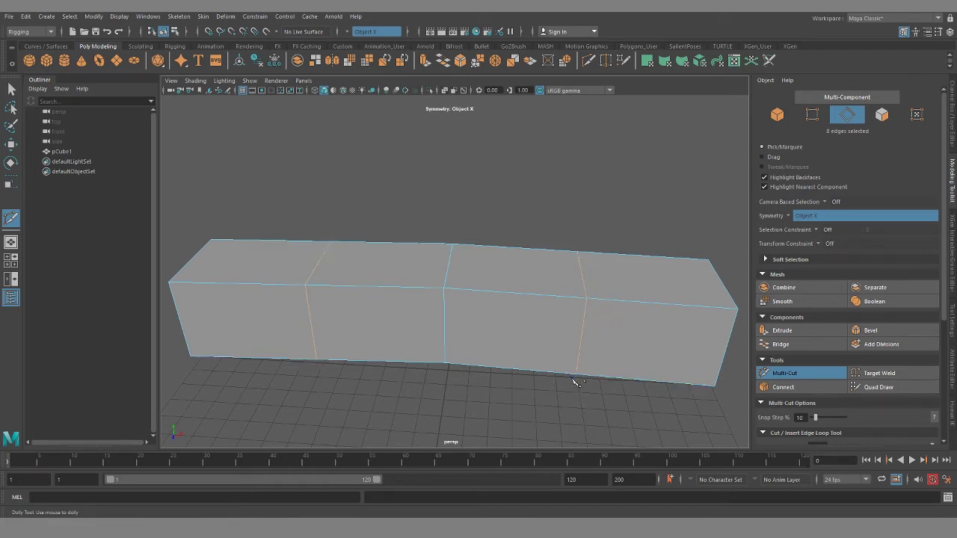
pyautogui.click(576, 372)
pyautogui.click(586, 298)
pyautogui.press('Return')
pyautogui.click(444, 363)
# - Insert symmetrical edge loops close to both sides of the bar's centre edge loop with Multi-Cut
pyautogui.scroll(2, 457, 288)
pyautogui.keyDown('alt'); pyautogui.moveTo(465, 315); pyautogui.dragTo(491, 319, button='middle'); pyautogui.keyUp('alt')
pyautogui.scroll(3, 493, 320)
pyautogui.keyDown('ctrl'); pyautogui.click(486, 297); pyautogui.keyUp('ctrl')
pyautogui.moveTo(486, 296); pyautogui.dragTo(483, 296)
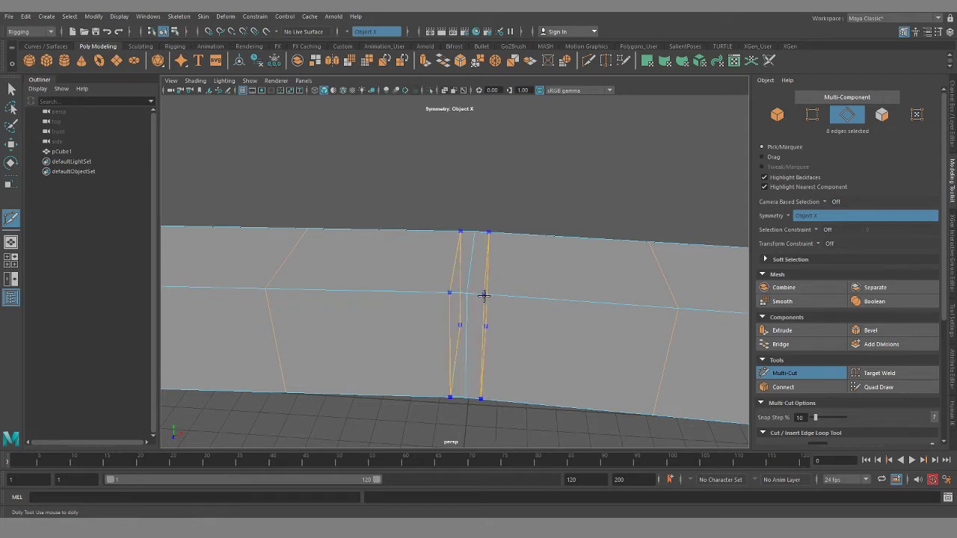
pyautogui.moveTo(483, 297); pyautogui.dragTo(485, 297)
pyautogui.keyDown('alt'); pyautogui.moveTo(508, 396); pyautogui.dragTo(487, 318); pyautogui.keyUp('alt')
pyautogui.scroll(4, 487, 338)
pyautogui.press('q')
# - Select the two front vertical edges flanking the centre line and move them symmetrically along X to 0.00
pyautogui.keyDown('alt'); pyautogui.moveTo(360, 295); pyautogui.dragTo(457, 285); pyautogui.keyUp('alt')
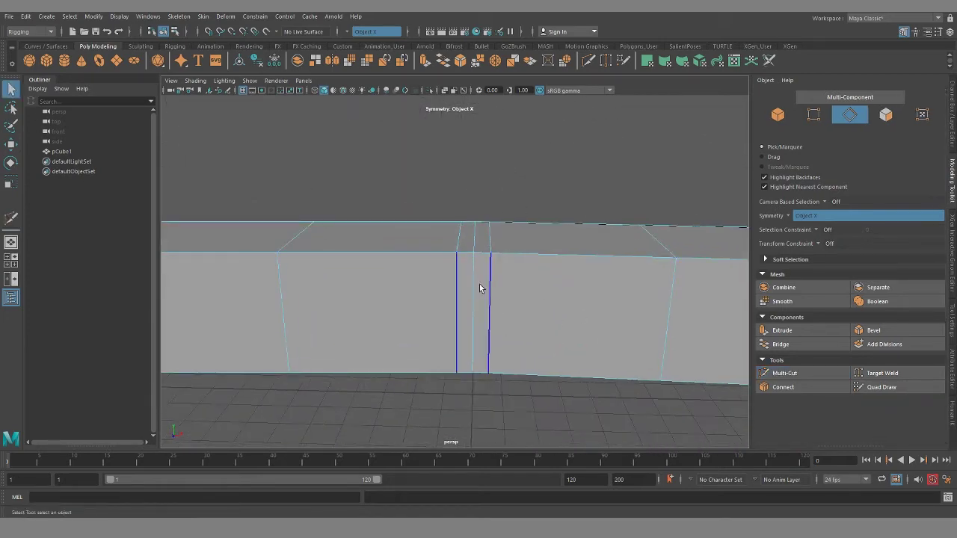
pyautogui.keyDown('alt'); pyautogui.moveTo(503, 288); pyautogui.dragTo(503, 387); pyautogui.keyUp('alt')
pyautogui.scroll(1, 504, 387)
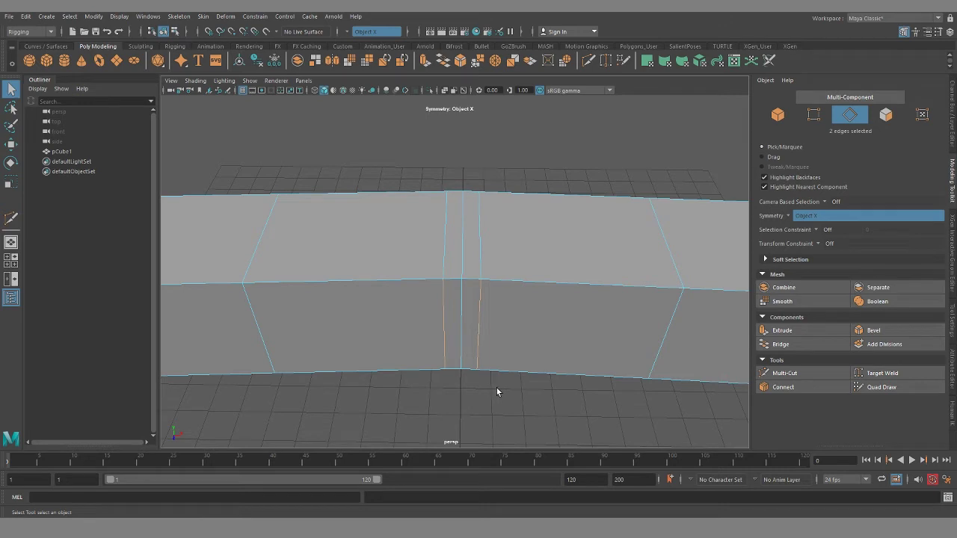
pyautogui.press('e')
pyautogui.press('w')
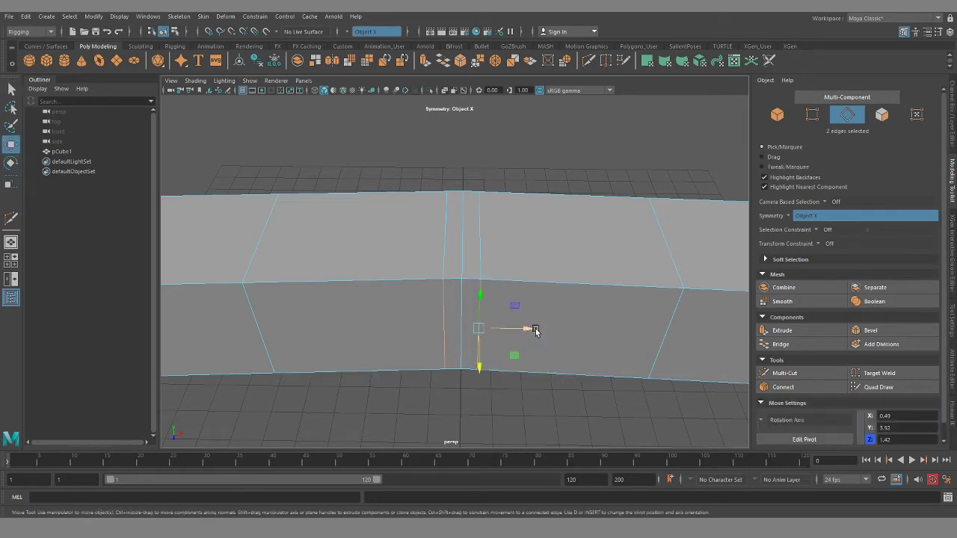
pyautogui.moveTo(530, 326); pyautogui.dragTo(518, 328)
pyautogui.scroll(-4, 536, 376)
pyautogui.keyDown('alt'); pyautogui.moveTo(523, 374); pyautogui.dragTo(508, 426); pyautogui.keyUp('alt')
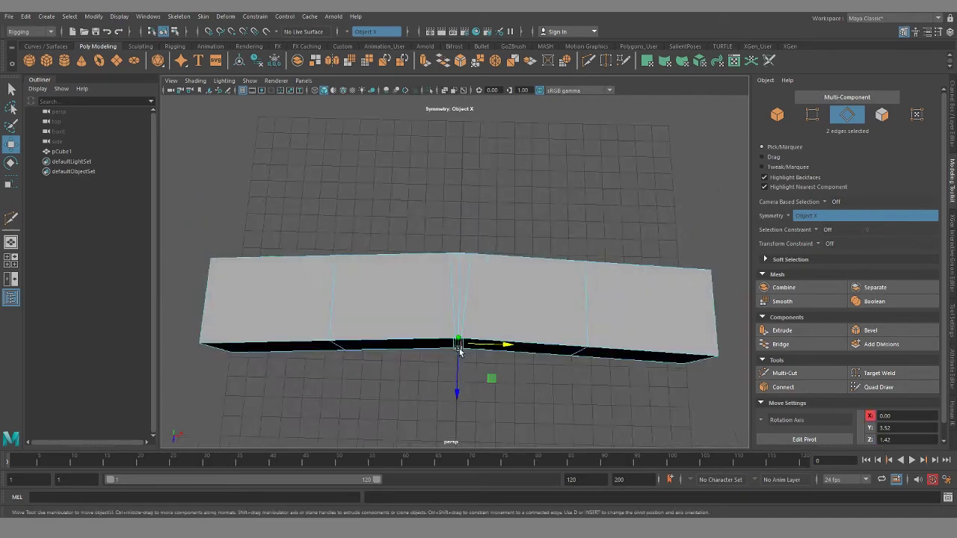
# - Examine the tapered edge loops around the bar's centre from above, in front and below
pyautogui.keyDown('alt'); pyautogui.moveTo(489, 376); pyautogui.dragTo(472, 282); pyautogui.keyUp('alt')
pyautogui.keyDown('alt'); pyautogui.moveTo(471, 283); pyautogui.dragTo(480, 318, button='right'); pyautogui.keyUp('alt')
pyautogui.keyDown('alt'); pyautogui.moveTo(480, 318); pyautogui.dragTo(490, 357); pyautogui.keyUp('alt')
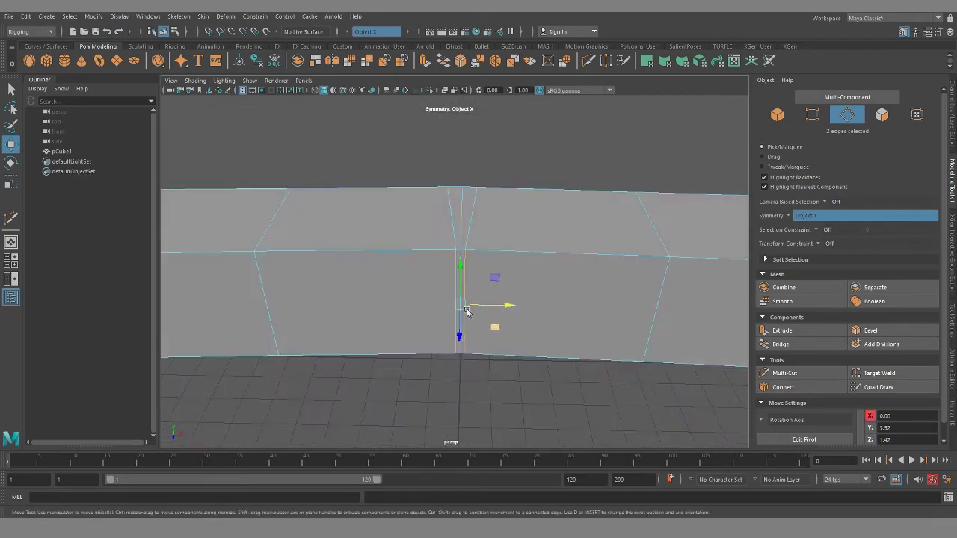
pyautogui.keyDown('alt'); pyautogui.moveTo(442, 282); pyautogui.dragTo(443, 299, button='right'); pyautogui.keyUp('alt')
pyautogui.keyDown('alt'); pyautogui.moveTo(444, 299); pyautogui.dragTo(484, 335); pyautogui.keyUp('alt')
pyautogui.keyDown('alt'); pyautogui.moveTo(498, 346); pyautogui.dragTo(447, 294, button='right'); pyautogui.keyUp('alt')
pyautogui.keyDown('alt'); pyautogui.moveTo(446, 295); pyautogui.dragTo(446, 319); pyautogui.keyUp('alt')
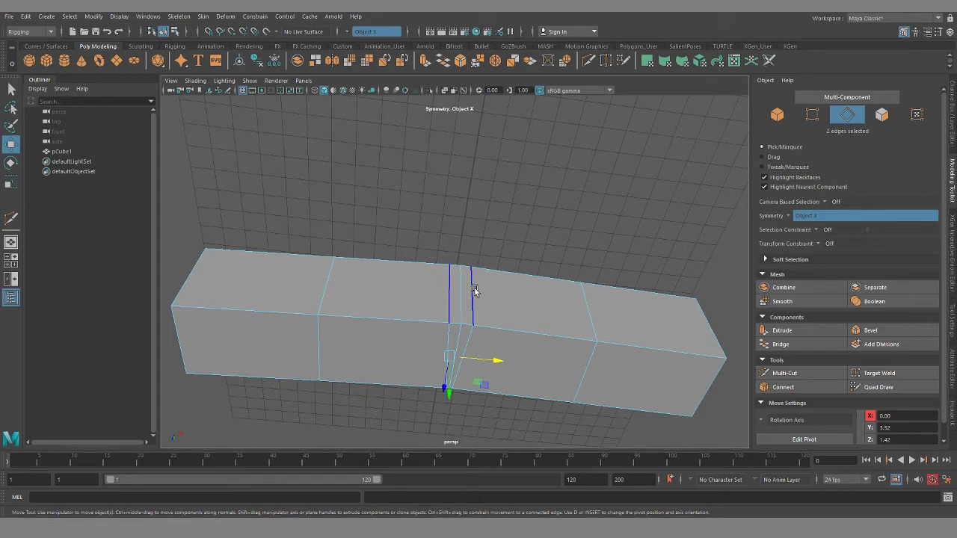
pyautogui.moveTo(471, 294)
pyautogui.keyDown('alt'); pyautogui.mouseDown()
pyautogui.moveTo(505, 324)
pyautogui.moveTo(481, 277)
pyautogui.moveTo(485, 303)
pyautogui.moveTo(478, 230)
pyautogui.moveTo(470, 296)
pyautogui.moveTo(459, 282)
pyautogui.mouseUp(); pyautogui.keyUp('alt')
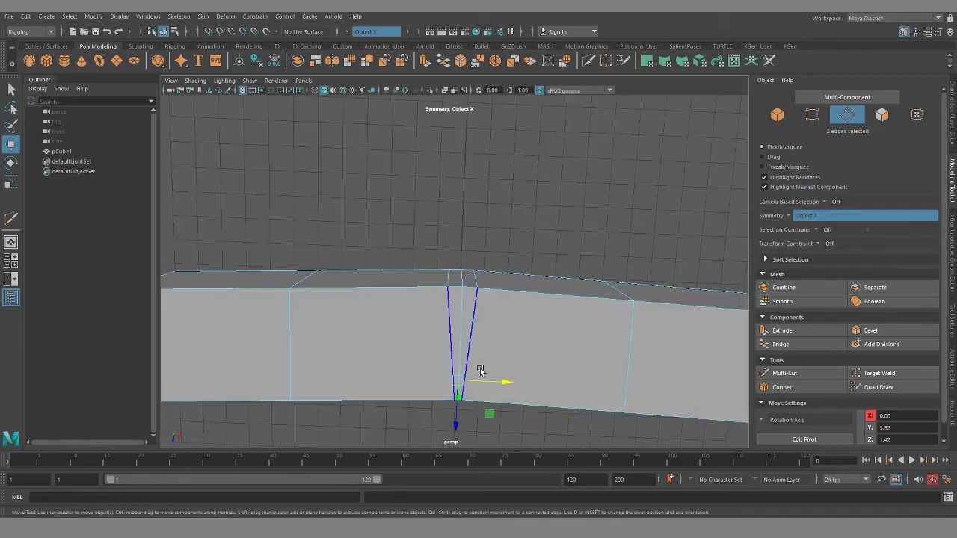
pyautogui.keyDown('alt'); pyautogui.moveTo(481, 369); pyautogui.dragTo(475, 310); pyautogui.keyUp('alt')
pyautogui.keyDown('alt'); pyautogui.moveTo(474, 309); pyautogui.dragTo(387, 294, button='right'); pyautogui.keyUp('alt')
pyautogui.keyDown('alt'); pyautogui.moveTo(386, 295); pyautogui.dragTo(447, 375); pyautogui.keyUp('alt')
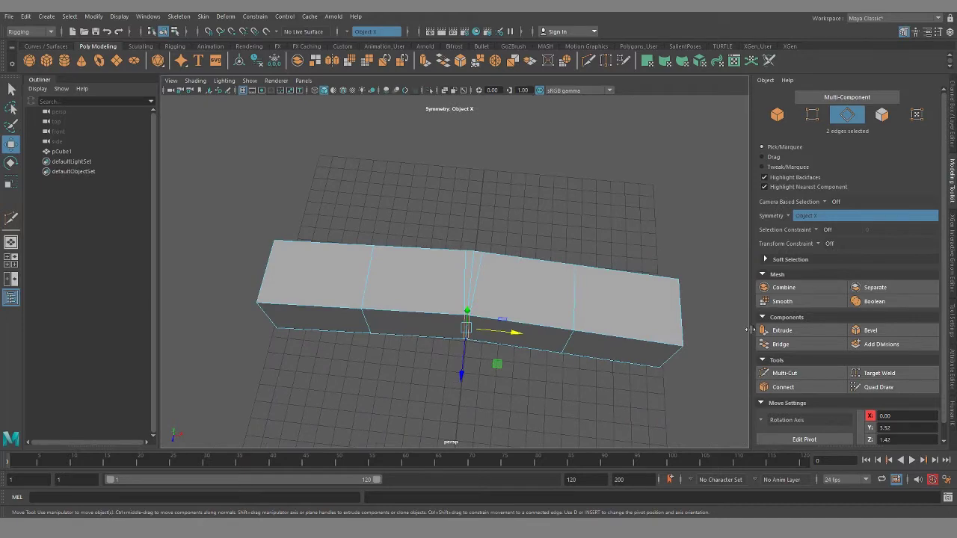
# - Insert lengthwise edge loops through the middle of the bar's faces with Quad Draw, and enable smooth mesh preview
pyautogui.click(876, 387)
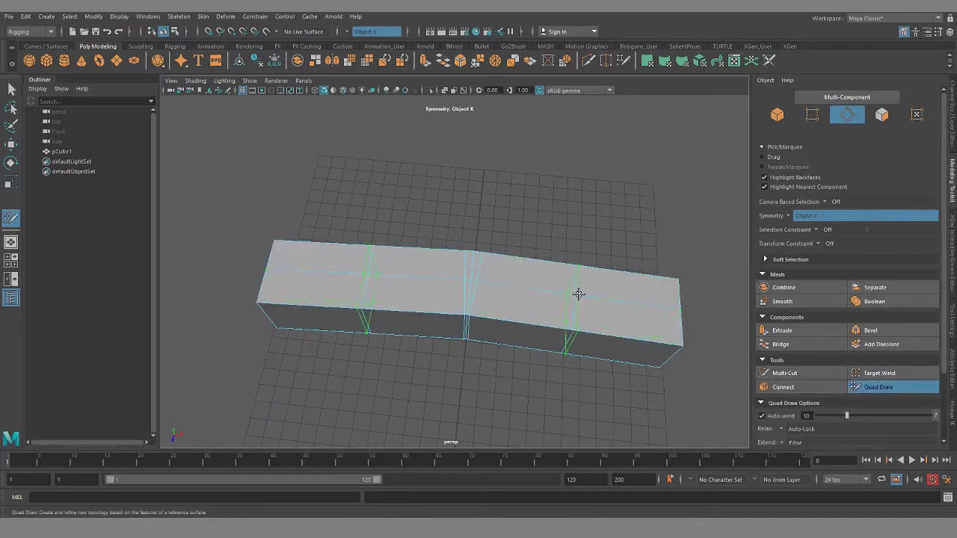
pyautogui.moveTo(579, 297)
pyautogui.keyDown('alt'); pyautogui.mouseDown()
pyautogui.moveTo(540, 354)
pyautogui.moveTo(528, 287)
pyautogui.moveTo(570, 288)
pyautogui.moveTo(454, 343)
pyautogui.moveTo(530, 327)
pyautogui.moveTo(557, 283)
pyautogui.moveTo(528, 364)
pyautogui.moveTo(318, 286)
pyautogui.mouseUp(); pyautogui.keyUp('alt')
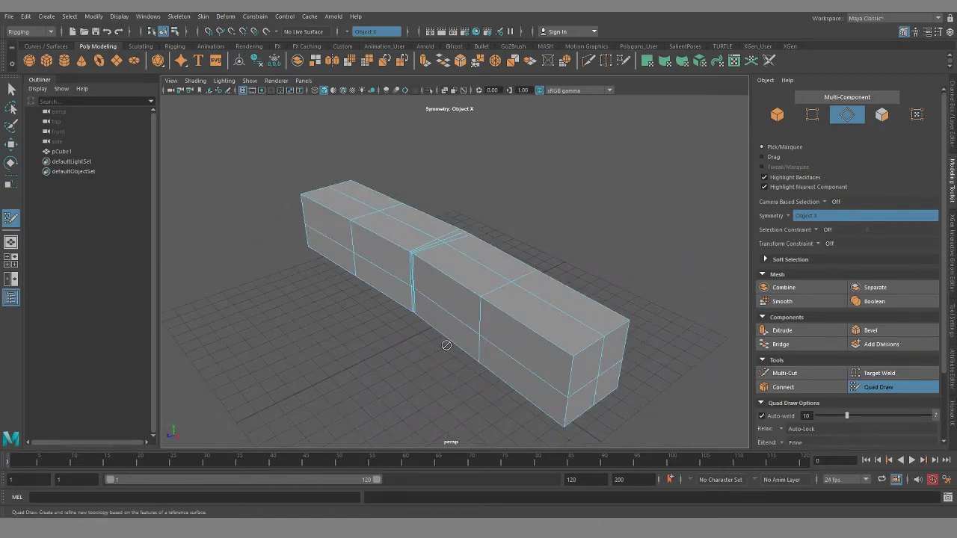
pyautogui.press('3')
pyautogui.keyDown('alt'); pyautogui.moveTo(443, 344); pyautogui.dragTo(453, 357); pyautogui.keyUp('alt')
pyautogui.click(11, 89)
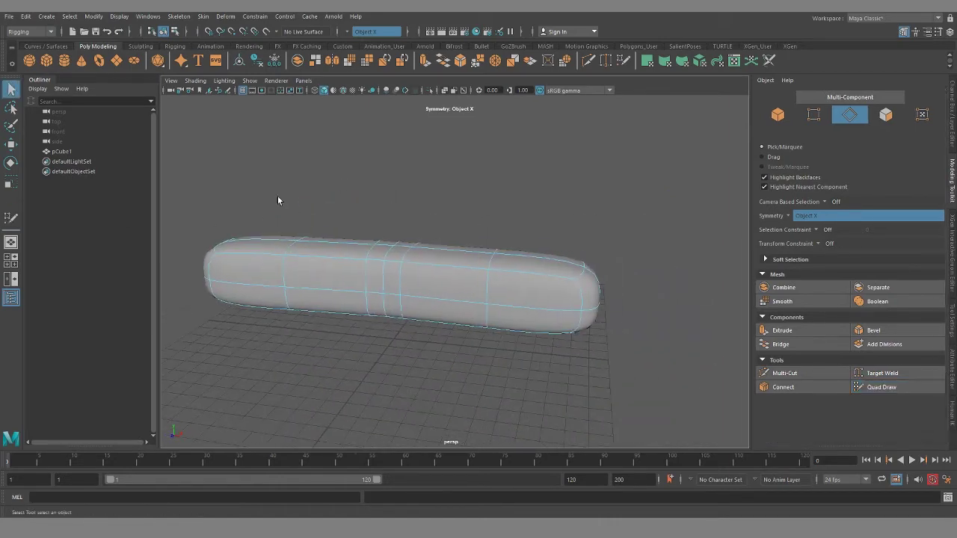
# - Select the faces at the bar's ends symmetrically in face mode and delete them
pyautogui.keyDown('alt'); pyautogui.moveTo(412, 244); pyautogui.dragTo(448, 246); pyautogui.keyUp('alt')
pyautogui.moveTo(602, 255); pyautogui.dragTo(603, 293, button='right')
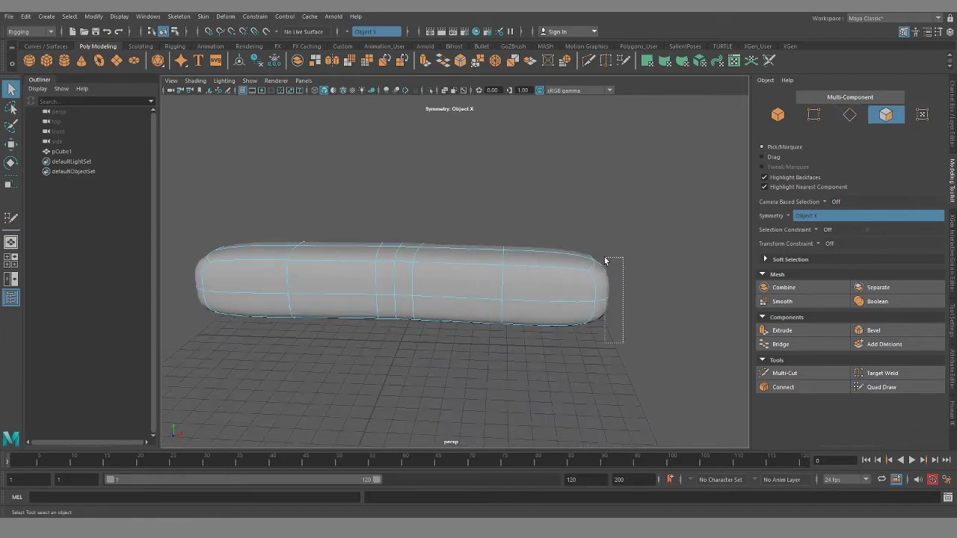
pyautogui.press('1')
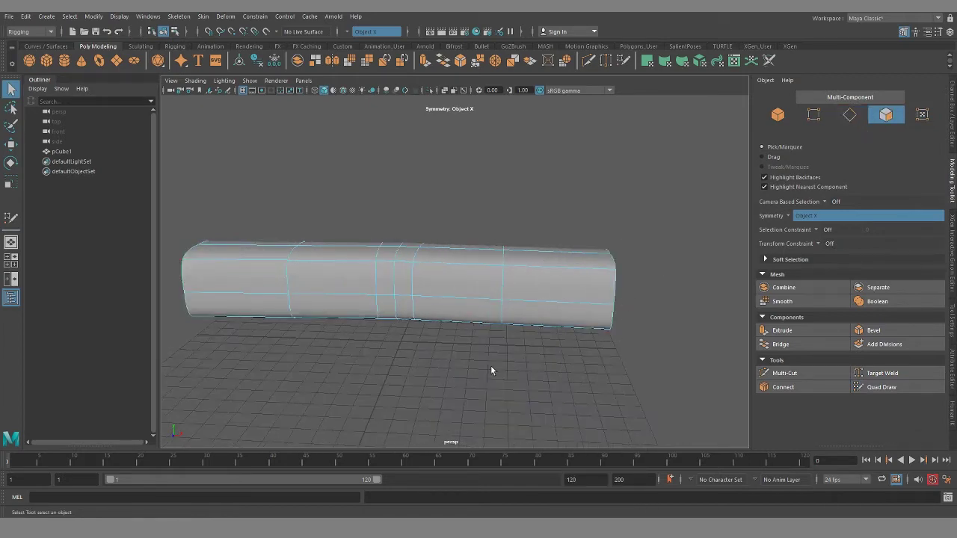
pyautogui.keyDown('alt'); pyautogui.moveTo(488, 367); pyautogui.dragTo(474, 319); pyautogui.keyUp('alt')
pyautogui.click(43, 33)
pyautogui.click(42, 33)
pyautogui.click(203, 16)
pyautogui.moveTo(178, 16)
pyautogui.click(202, 42)
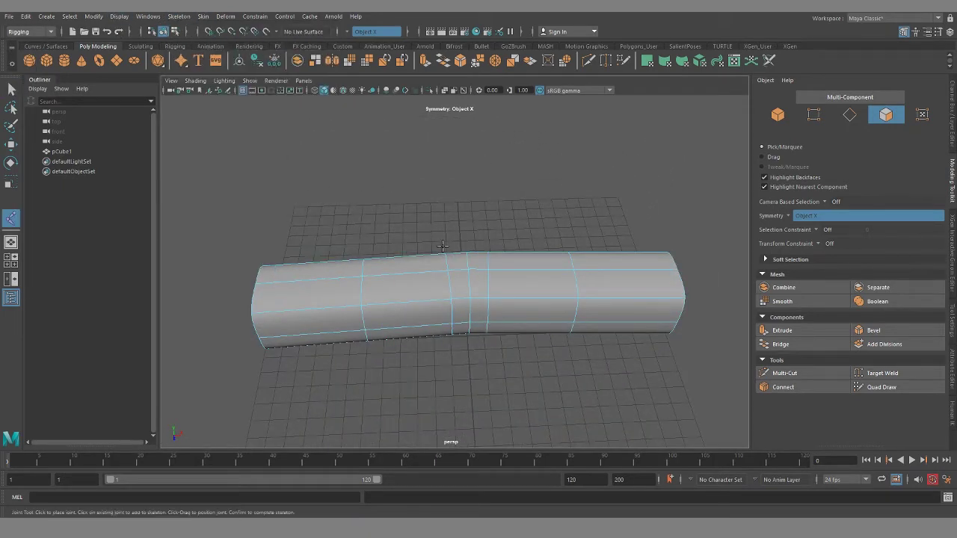
pyautogui.press('space')
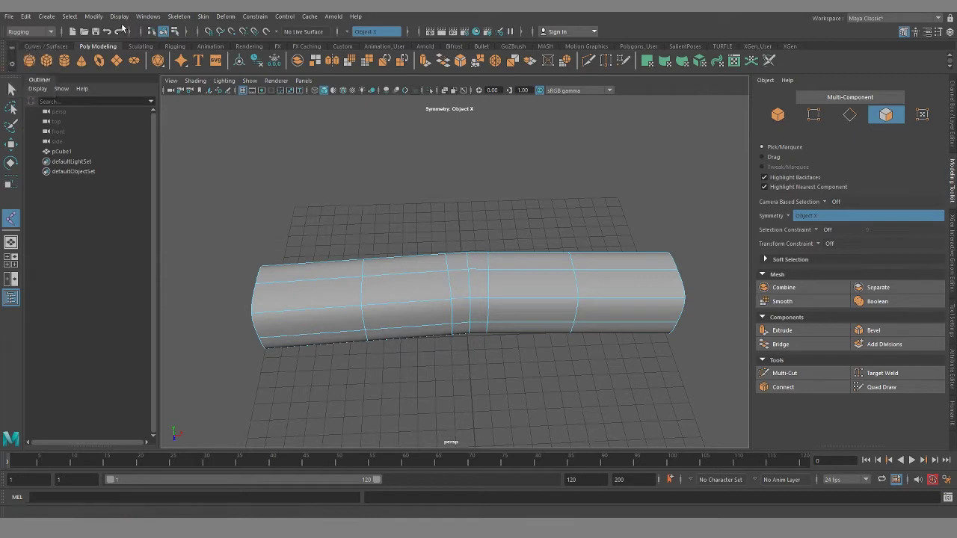
# - Create a joint chain along the bar in the front view, placing joints at one end, the centre and the other end
pyautogui.click(179, 16)
pyautogui.moveTo(200, 17)
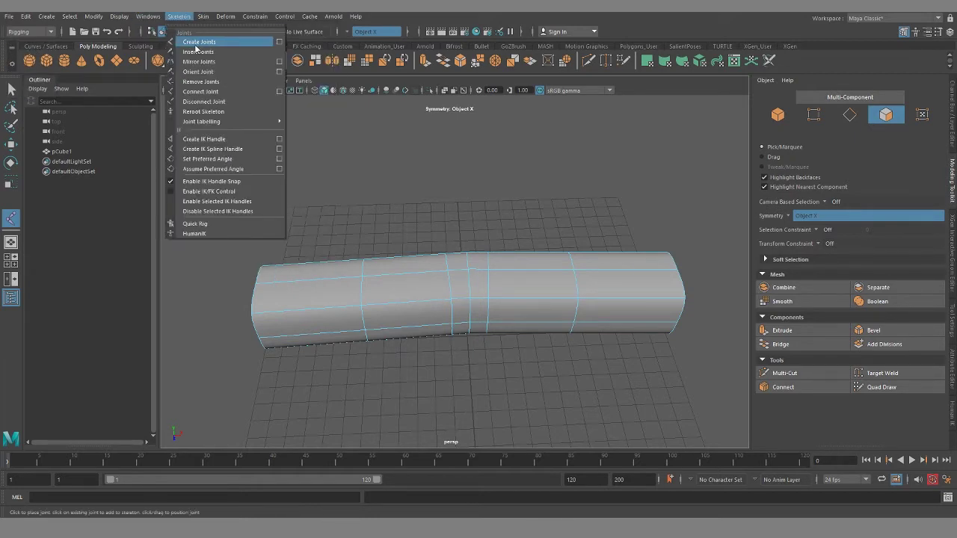
pyautogui.click(198, 42)
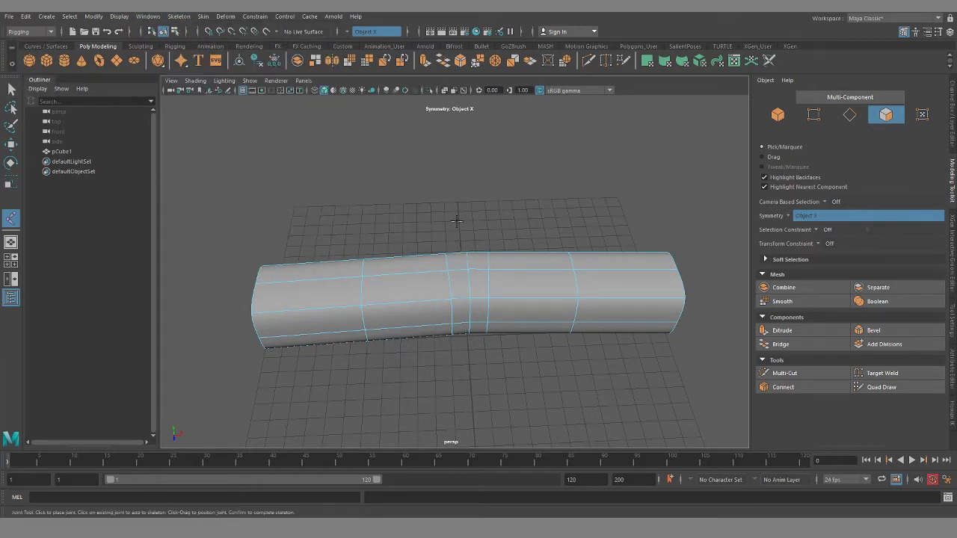
pyautogui.press('space')
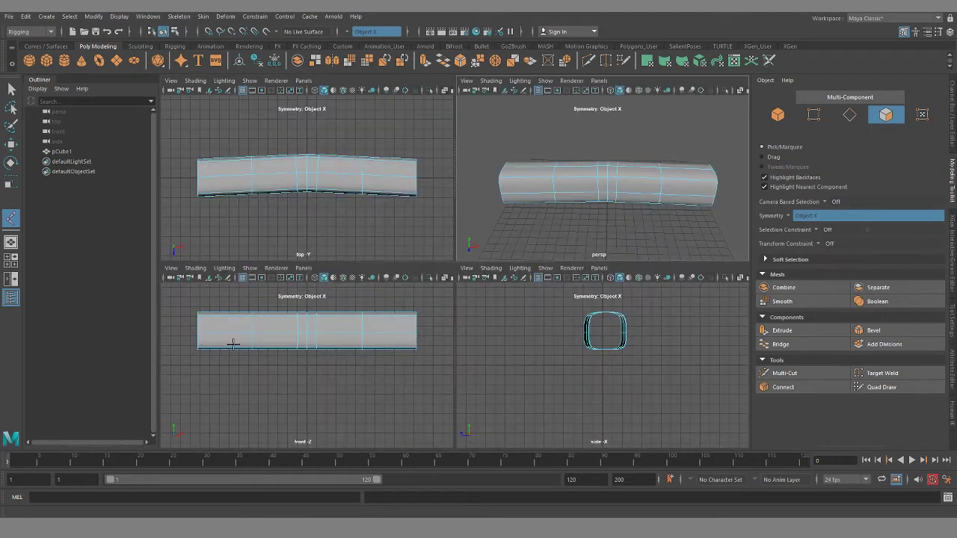
pyautogui.scroll(3, 232, 343)
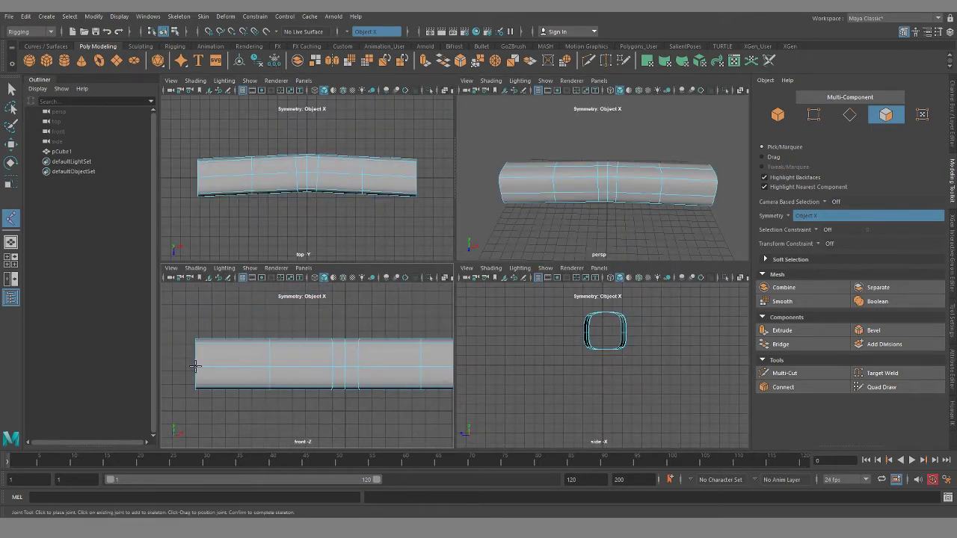
pyautogui.click(195, 366)
pyautogui.keyDown('alt'); pyautogui.moveTo(290, 378); pyautogui.dragTo(263, 375, button='middle'); pyautogui.keyUp('alt')
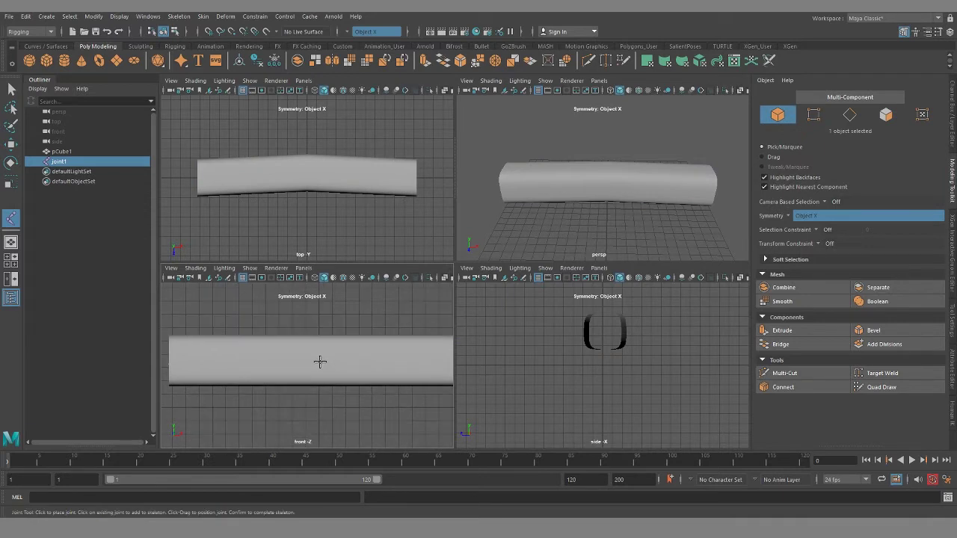
pyautogui.click(319, 362)
pyautogui.keyDown('alt'); pyautogui.moveTo(376, 389); pyautogui.dragTo(312, 384, button='middle'); pyautogui.keyUp('alt')
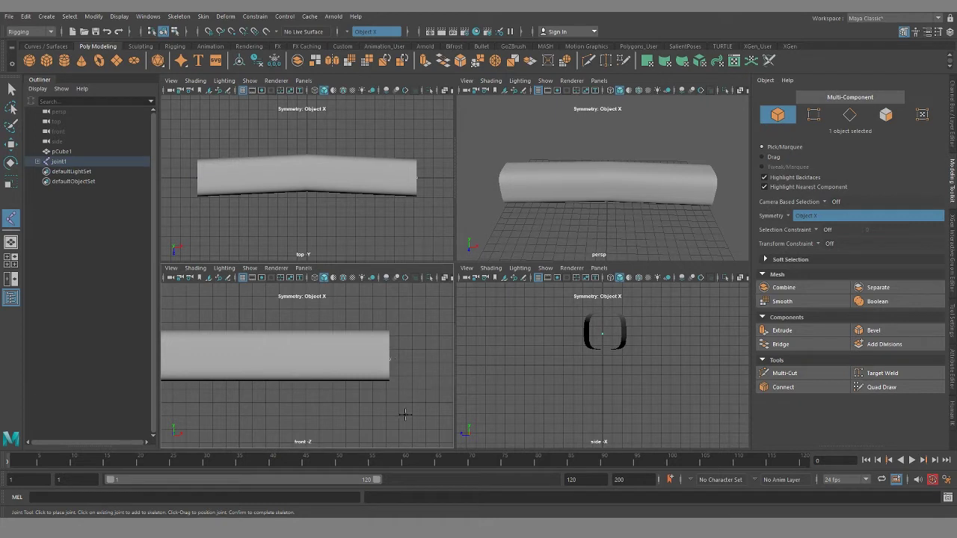
pyautogui.press('space')
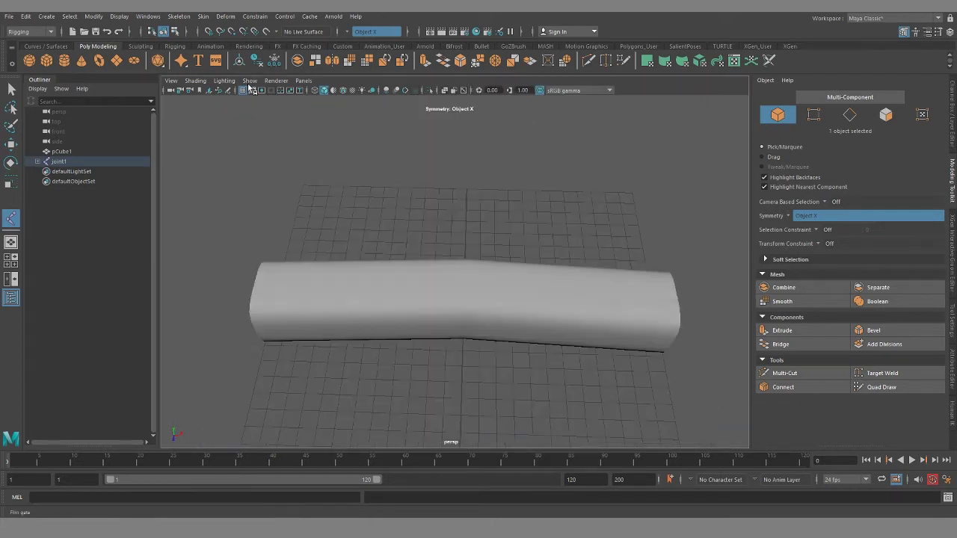
# - Enable X-Ray Joints display in the perspective view to show the joint chain through the mesh
pyautogui.click(193, 80)
pyautogui.click(211, 190)
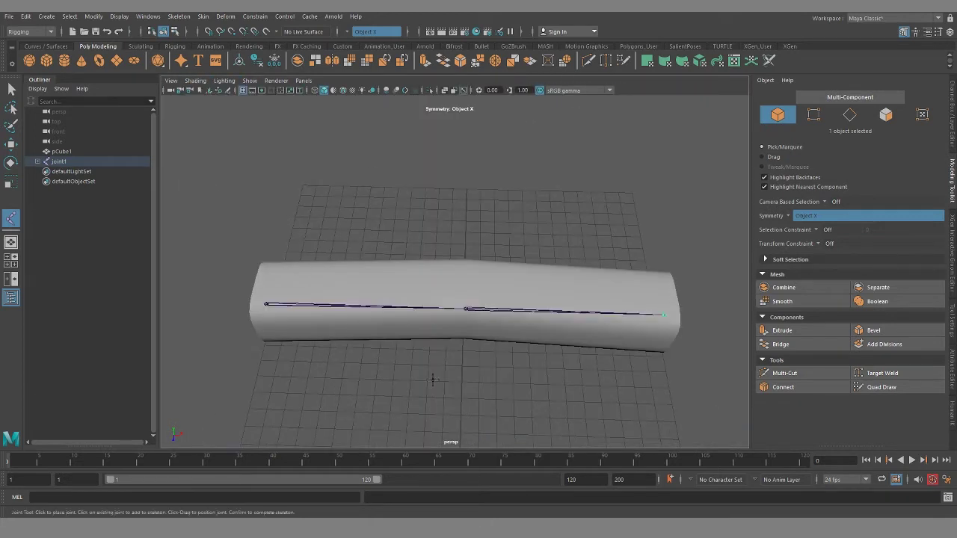
pyautogui.moveTo(433, 378)
pyautogui.keyDown('alt'); pyautogui.mouseDown()
pyautogui.moveTo(442, 403)
pyautogui.moveTo(448, 396)
pyautogui.moveTo(423, 388)
pyautogui.mouseUp(); pyautogui.keyUp('alt')
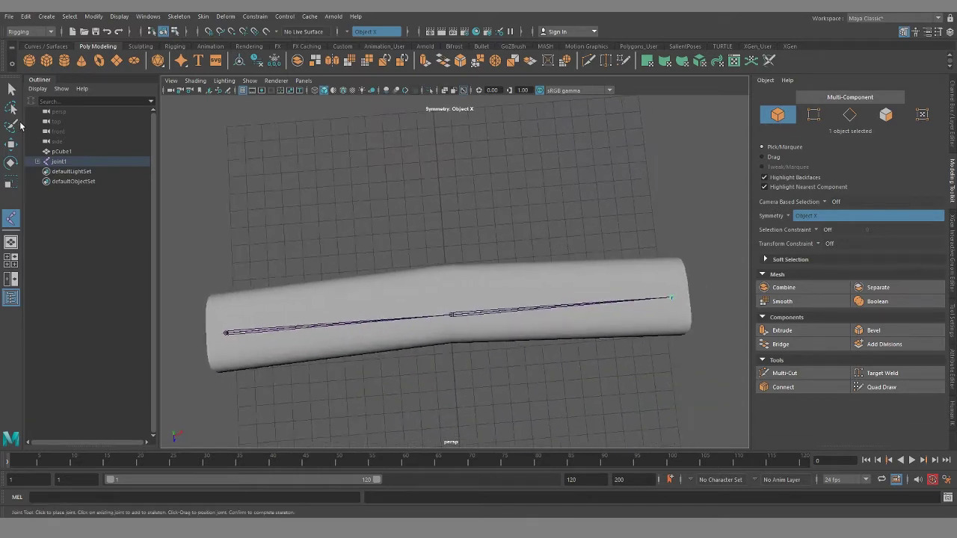
pyautogui.click(12, 89)
pyautogui.keyDown('alt'); pyautogui.moveTo(389, 361); pyautogui.dragTo(449, 374); pyautogui.keyUp('alt')
pyautogui.scroll(3, 441, 364)
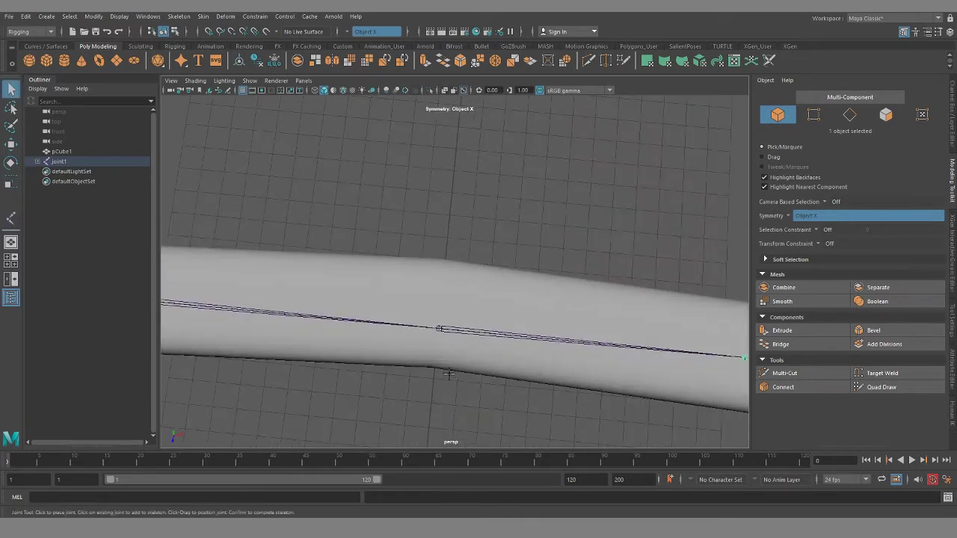
pyautogui.click(438, 329)
pyautogui.hotkey('ctrl', 'z')
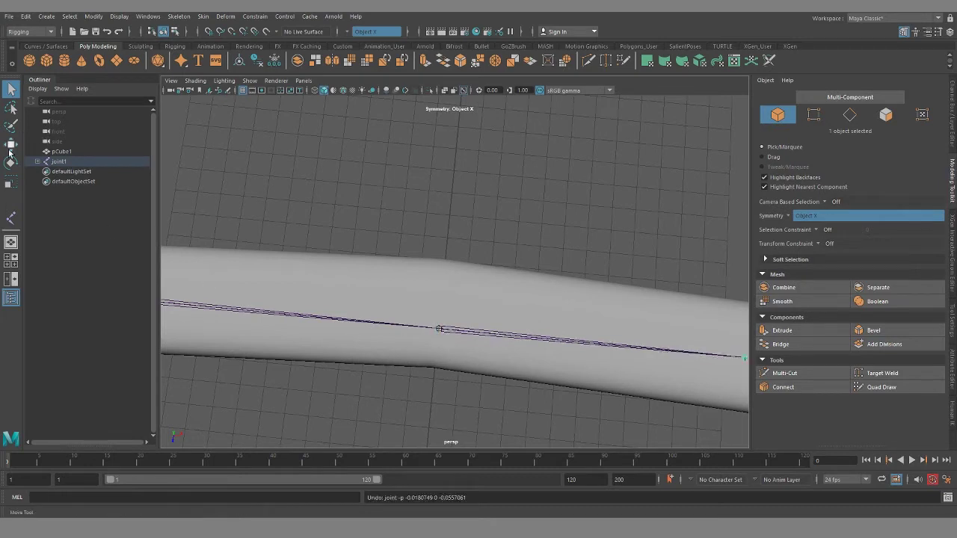
pyautogui.click(11, 109)
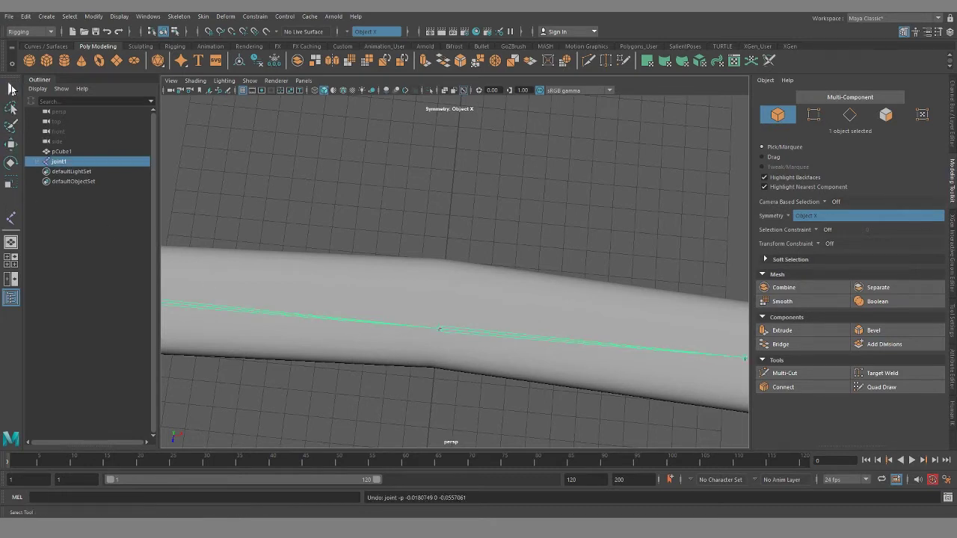
# - Select the middle joint and move only that joint, in pivot-editing mode, back along Z to about -1.10
pyautogui.keyDown('alt'); pyautogui.moveTo(289, 285); pyautogui.dragTo(448, 367); pyautogui.keyUp('alt')
pyautogui.moveTo(456, 283)
pyautogui.mouseDown(button='right')
pyautogui.moveTo(451, 271)
pyautogui.moveTo(451, 293)
pyautogui.mouseUp(button='right')
pyautogui.click(450, 336)
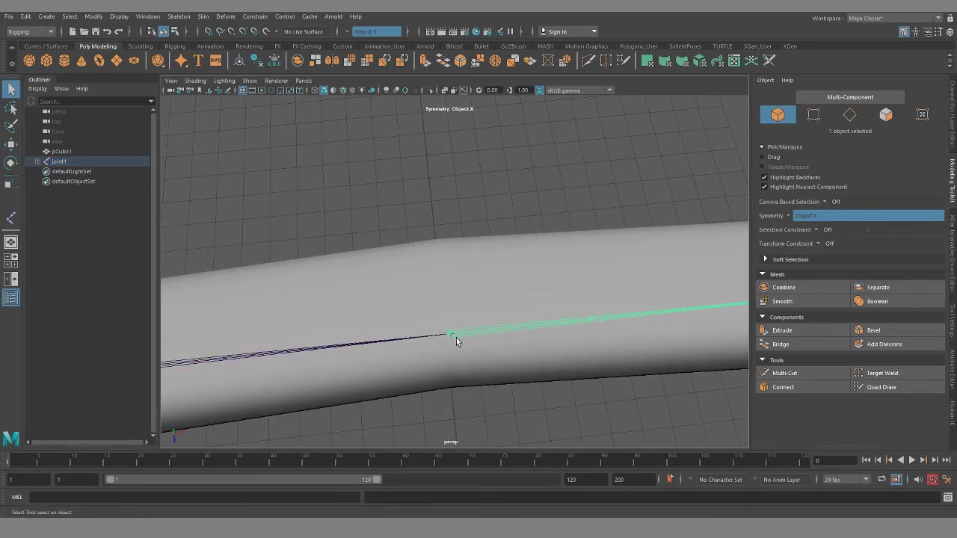
pyautogui.press('w')
pyautogui.moveTo(468, 388)
pyautogui.keyDown('alt'); pyautogui.mouseDown()
pyautogui.moveTo(466, 401)
pyautogui.moveTo(470, 381)
pyautogui.mouseUp(); pyautogui.keyUp('alt')
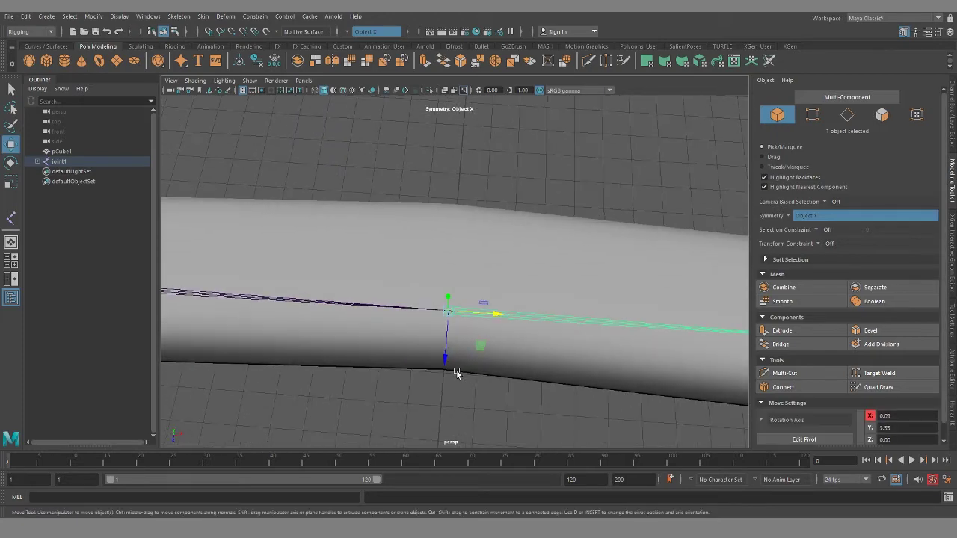
pyautogui.press('d')
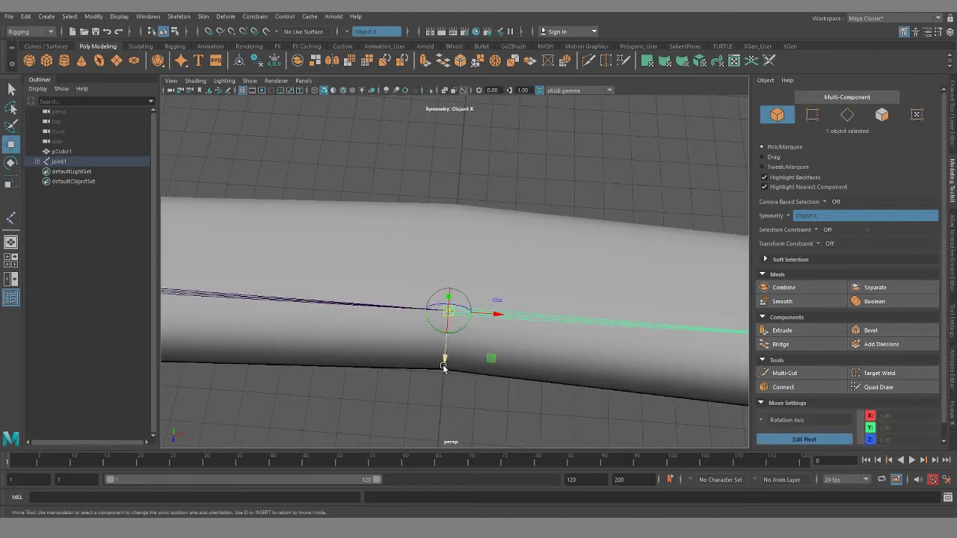
pyautogui.scroll(-4, 446, 367)
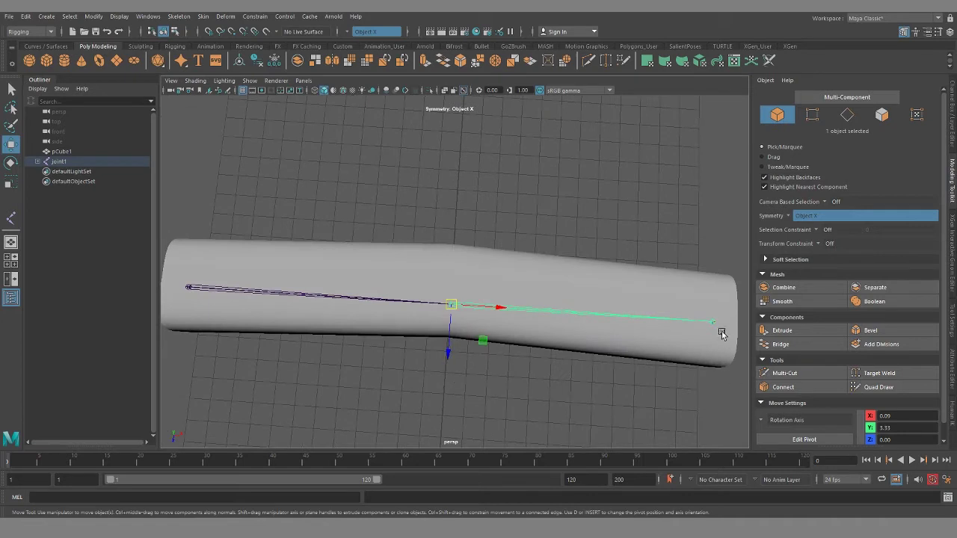
pyautogui.moveTo(450, 357); pyautogui.dragTo(451, 330)
pyautogui.hotkey('ctrl', 'z')
pyautogui.press('d')
pyautogui.scroll(4, 497, 366)
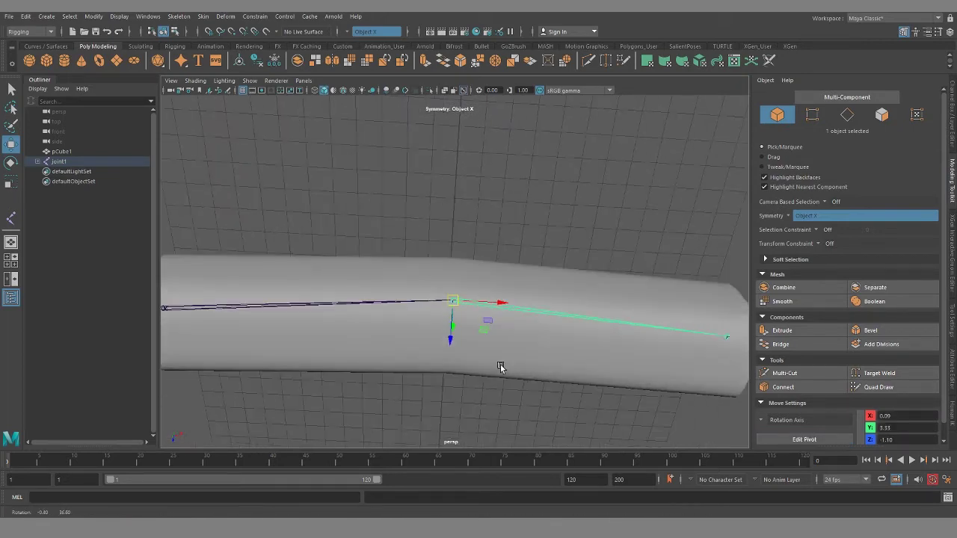
# - Select the root joint of the chain together with the bar mesh
pyautogui.keyDown('alt'); pyautogui.moveTo(493, 340); pyautogui.dragTo(475, 286); pyautogui.keyUp('alt')
pyautogui.keyDown('alt'); pyautogui.moveTo(444, 253); pyautogui.dragTo(477, 320); pyautogui.keyUp('alt')
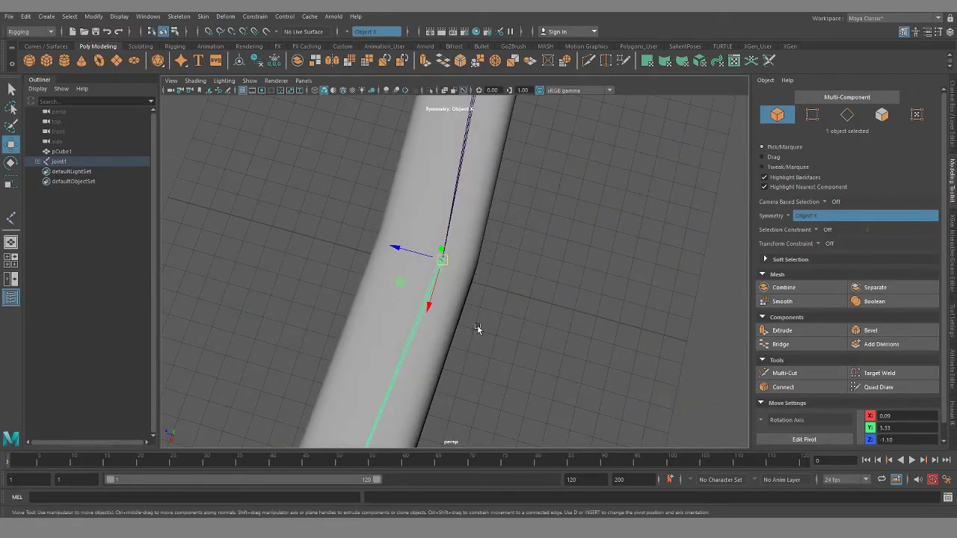
pyautogui.keyDown('alt'); pyautogui.moveTo(525, 329); pyautogui.dragTo(475, 316); pyautogui.keyUp('alt')
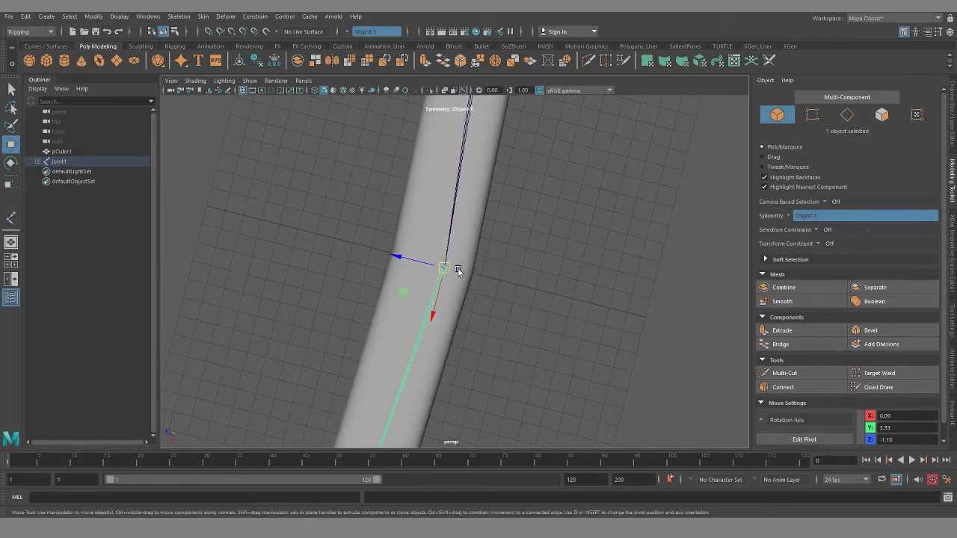
pyautogui.keyDown('alt'); pyautogui.moveTo(464, 269); pyautogui.dragTo(464, 341); pyautogui.keyUp('alt')
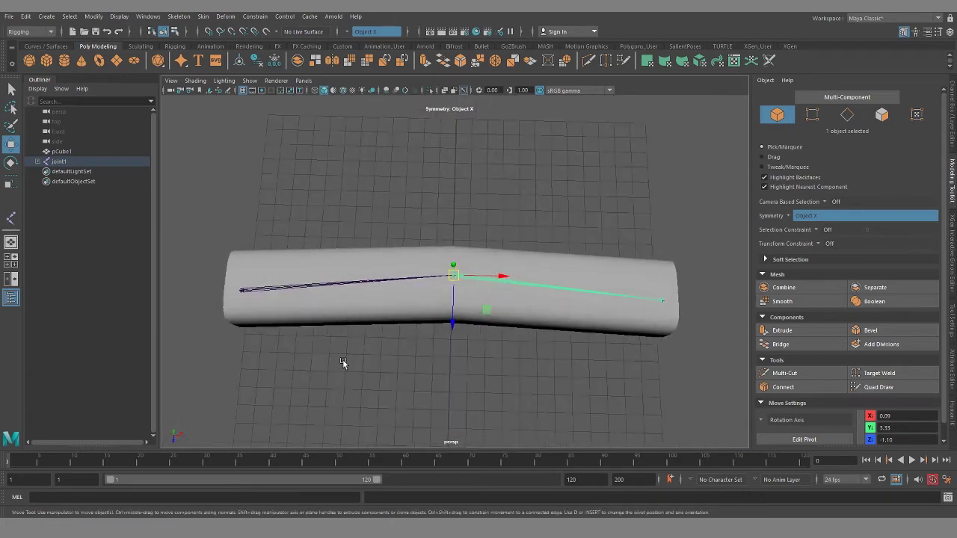
pyautogui.keyDown('alt'); pyautogui.moveTo(344, 361); pyautogui.dragTo(292, 342); pyautogui.keyUp('alt')
pyautogui.click(239, 283)
pyautogui.keyDown('alt'); pyautogui.moveTo(314, 397); pyautogui.dragTo(380, 300); pyautogui.keyUp('alt')
pyautogui.keyDown('shift'); pyautogui.click(383, 261); pyautogui.keyUp('shift')
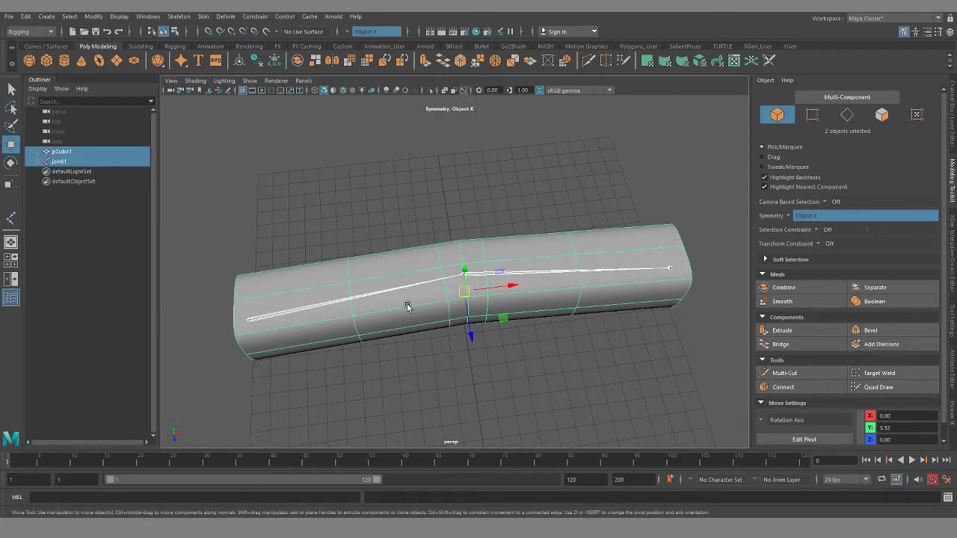
# - Bind the bar mesh to the joint hierarchy with closest-distance binding, dual quaternion skinning and 5 maximum influences
pyautogui.keyDown('alt'); pyautogui.moveTo(399, 397); pyautogui.dragTo(348, 255); pyautogui.keyUp('alt')
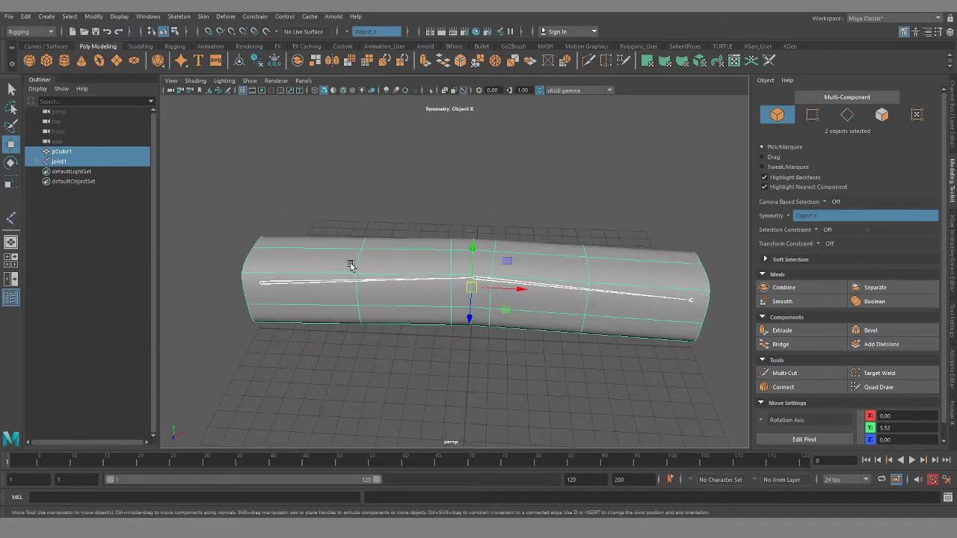
pyautogui.click(202, 15)
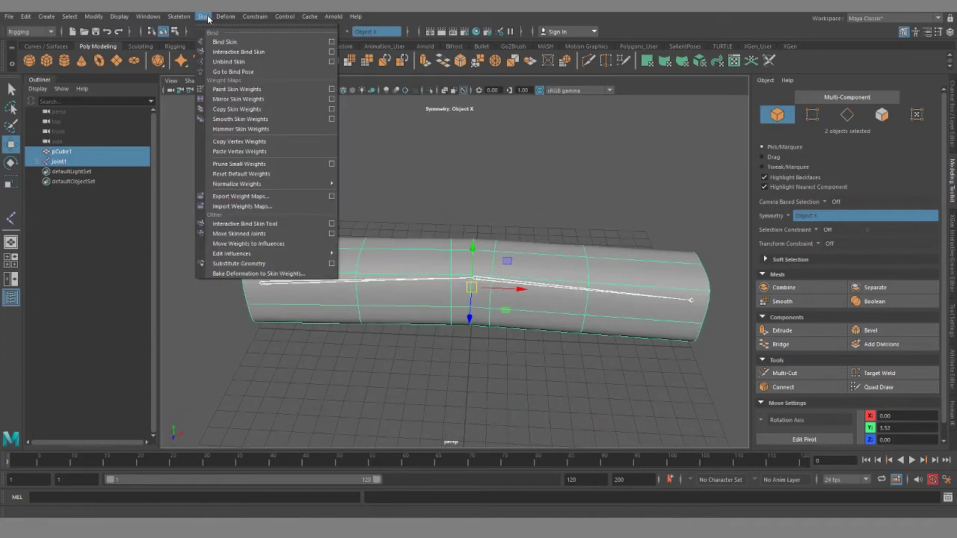
pyautogui.click(331, 42)
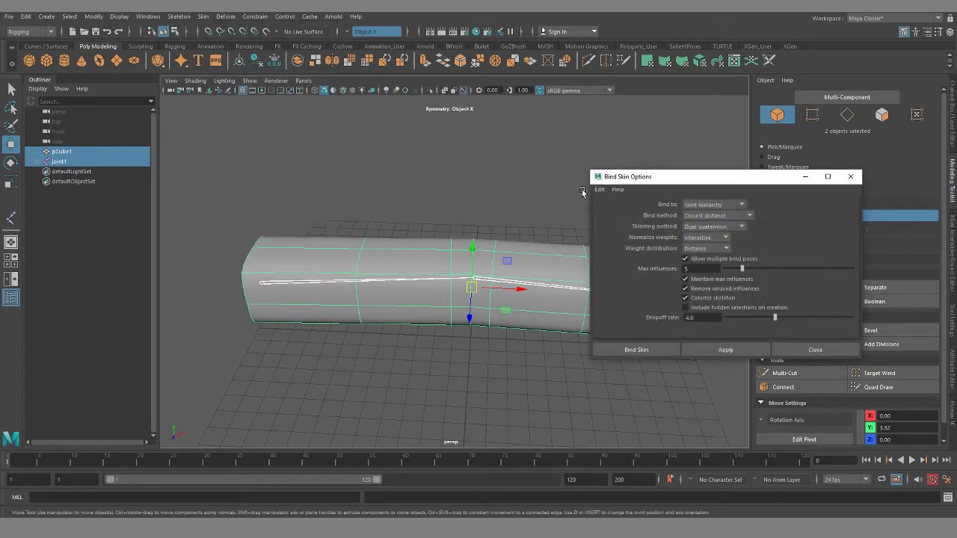
pyautogui.moveTo(716, 171); pyautogui.dragTo(634, 164)
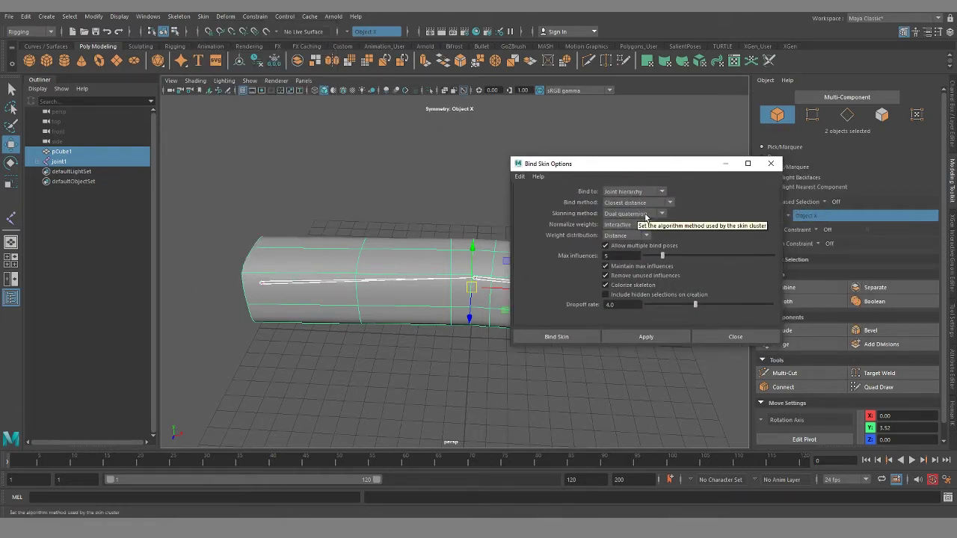
pyautogui.click(566, 340)
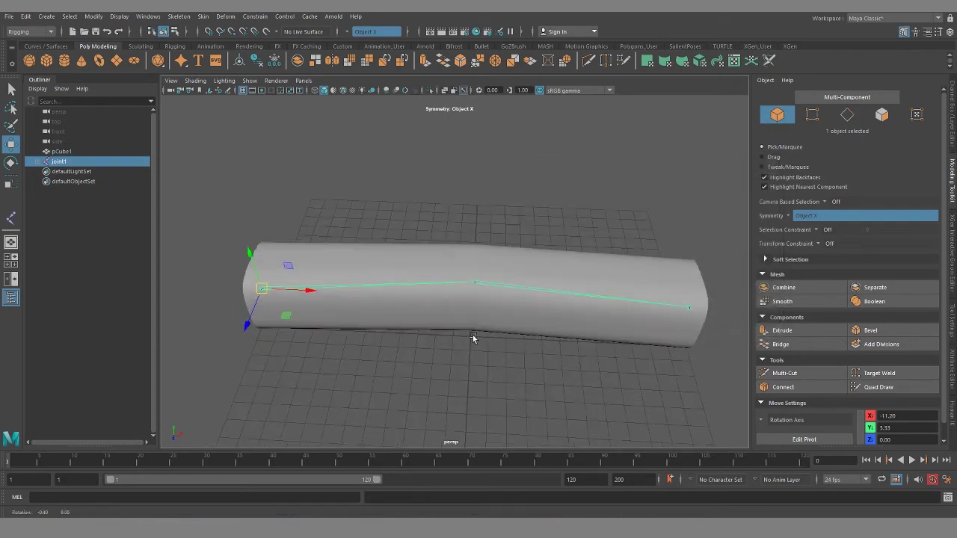
# - Display the wireframe over the shaded bar and compare the mesh with smooth preview off and on
pyautogui.keyDown('alt'); pyautogui.moveTo(473, 338); pyautogui.dragTo(493, 345); pyautogui.keyUp('alt')
pyautogui.click(344, 90)
pyautogui.scroll(5, 516, 341)
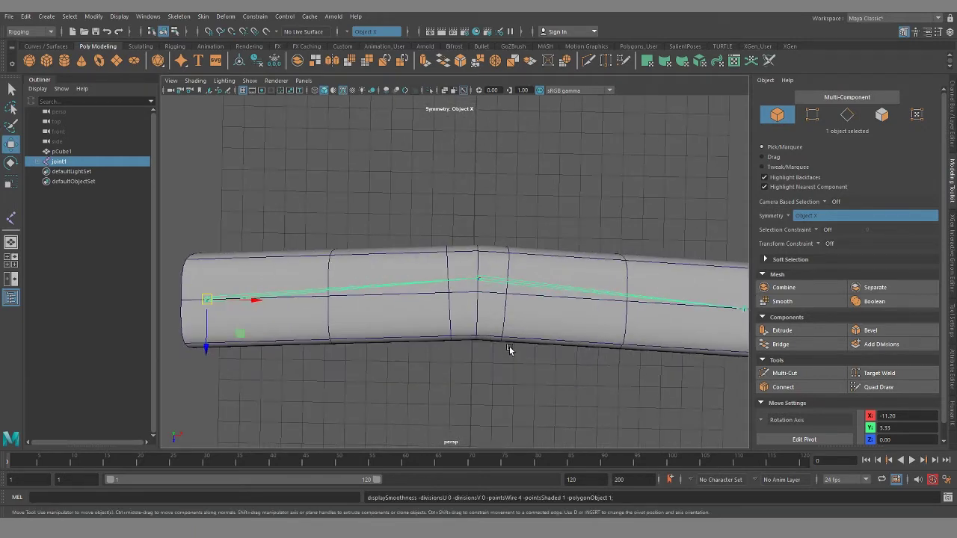
pyautogui.click(513, 338)
pyautogui.press('1')
pyautogui.press('3')
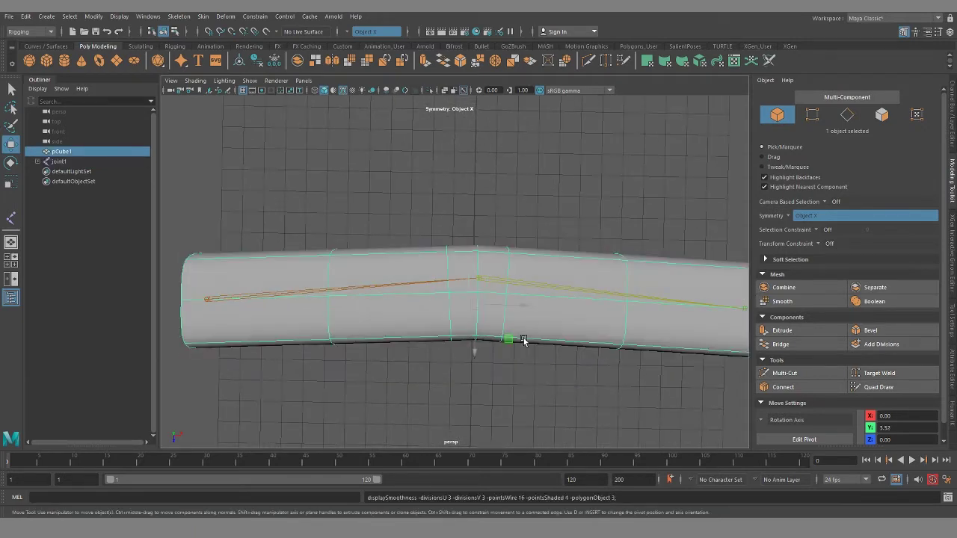
# - Rotate the middle joint to bend the bound bar at its centre
pyautogui.click(477, 274)
pyautogui.keyDown('alt'); pyautogui.moveTo(477, 274); pyautogui.dragTo(489, 365); pyautogui.keyUp('alt')
pyautogui.press('e')
pyautogui.press('1')
# - Turn off smooth preview on the bar mesh
pyautogui.click(496, 356)
pyautogui.press('1')
pyautogui.keyDown('alt'); pyautogui.moveTo(489, 365); pyautogui.dragTo(452, 345, button='right'); pyautogui.keyUp('alt')
pyautogui.keyDown('alt'); pyautogui.moveTo(451, 345); pyautogui.dragTo(488, 283); pyautogui.keyUp('alt')
pyautogui.keyDown('alt'); pyautogui.moveTo(488, 282); pyautogui.dragTo(504, 346, button='right'); pyautogui.keyUp('alt')
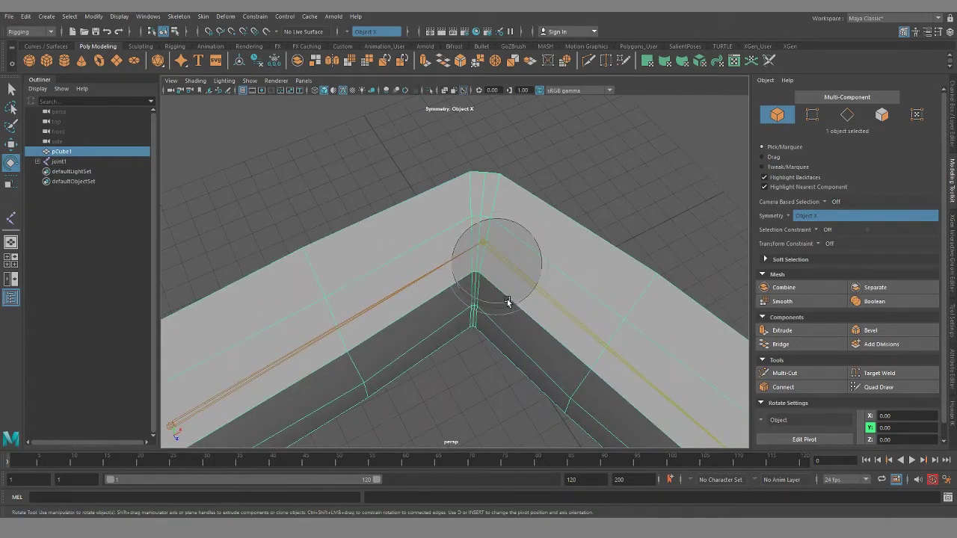
# - Swing the middle joint around its Y axis to test how the unsmoothed bar folds at the elbow
pyautogui.click(483, 251)
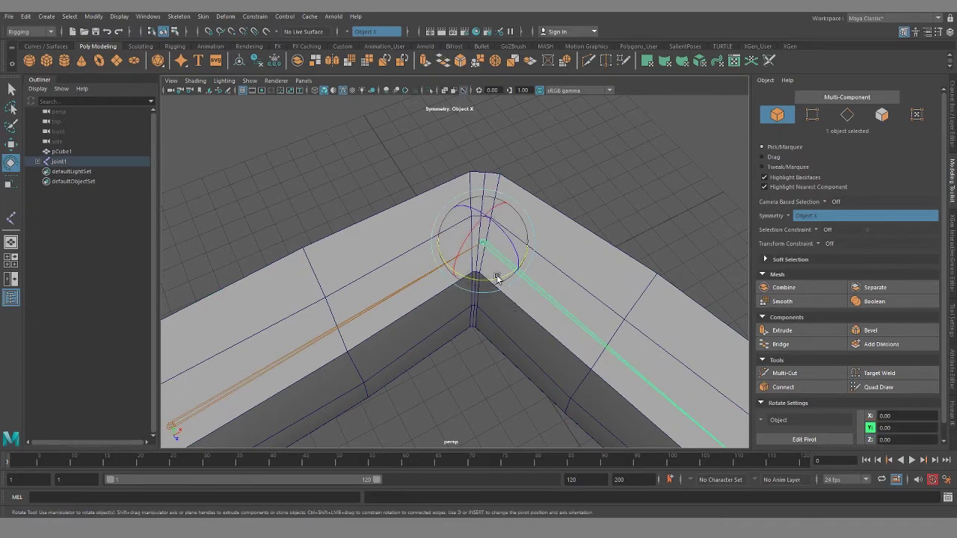
pyautogui.moveTo(497, 278); pyautogui.dragTo(514, 261)
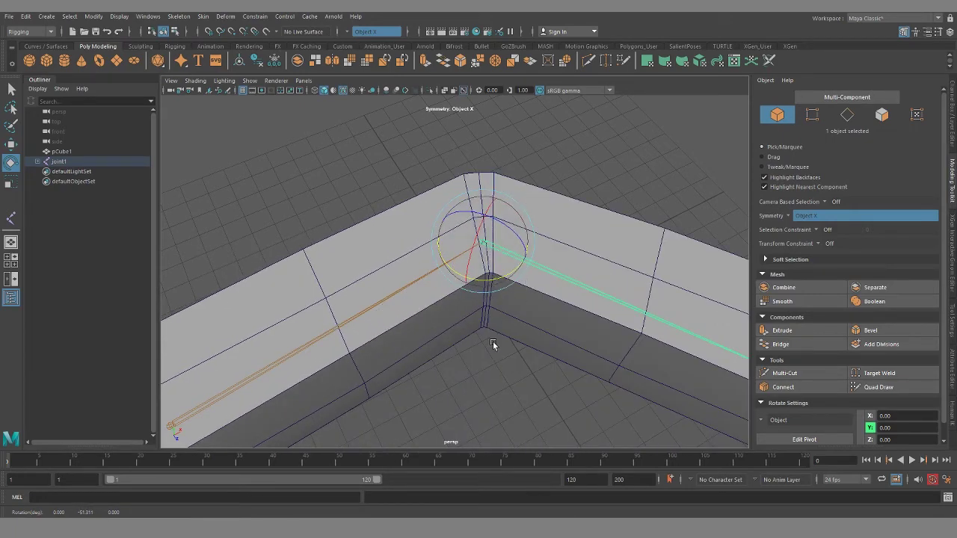
pyautogui.scroll(-3, 470, 338)
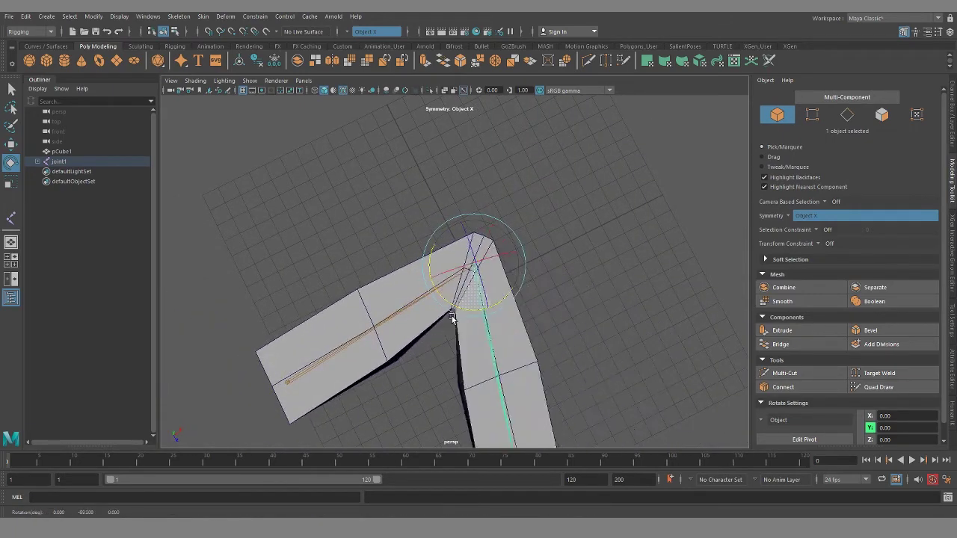
# - Undo the test rotations of the middle joint
pyautogui.hotkey('ctrl', 'z')
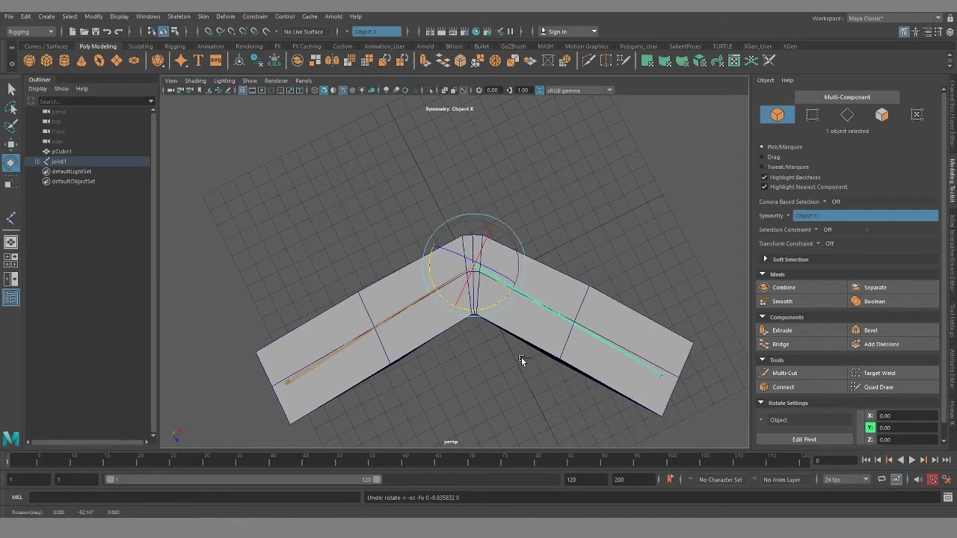
pyautogui.hotkey('ctrl', 'z')
pyautogui.hotkey('ctrl', 'z')
pyautogui.hotkey('ctrl', 'z')
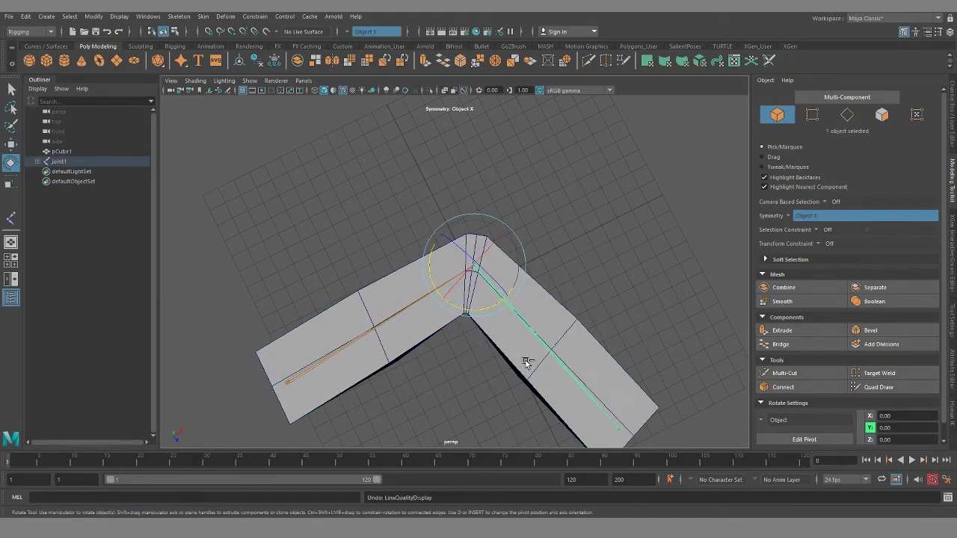
pyautogui.hotkey('ctrl', 'z')
# - Try rotating the middle joint by about 127° around Y and undo that rotation
pyautogui.keyDown('alt'); pyautogui.moveTo(526, 362); pyautogui.dragTo(507, 370); pyautogui.keyUp('alt')
pyautogui.keyDown('alt'); pyautogui.moveTo(507, 370); pyautogui.dragTo(544, 396, button='right'); pyautogui.keyUp('alt')
pyautogui.keyDown('alt'); pyautogui.moveTo(544, 396); pyautogui.dragTo(521, 416, button='middle'); pyautogui.keyUp('alt')
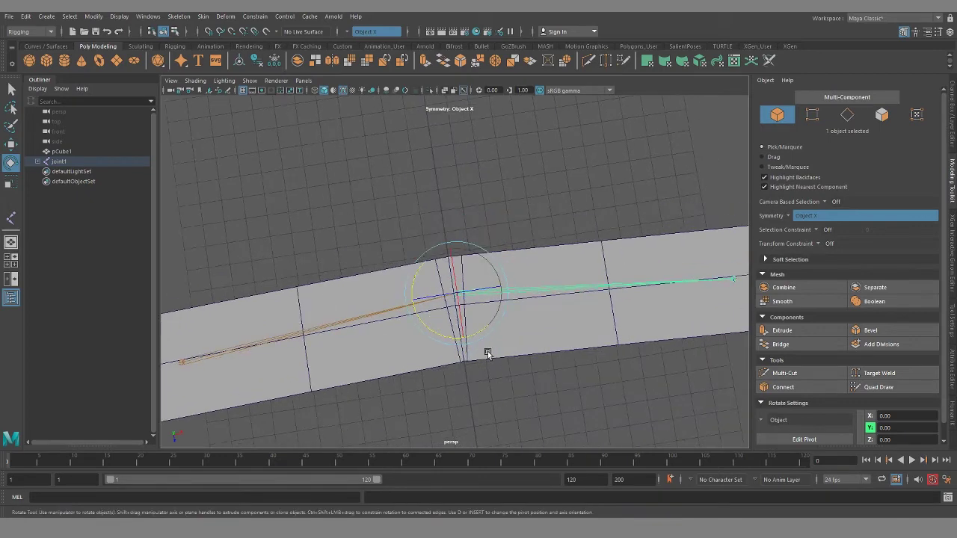
pyautogui.moveTo(475, 338); pyautogui.dragTo(459, 291)
pyautogui.keyDown('alt'); pyautogui.moveTo(388, 297); pyautogui.dragTo(473, 352); pyautogui.keyUp('alt')
pyautogui.hotkey('ctrl', 'z')
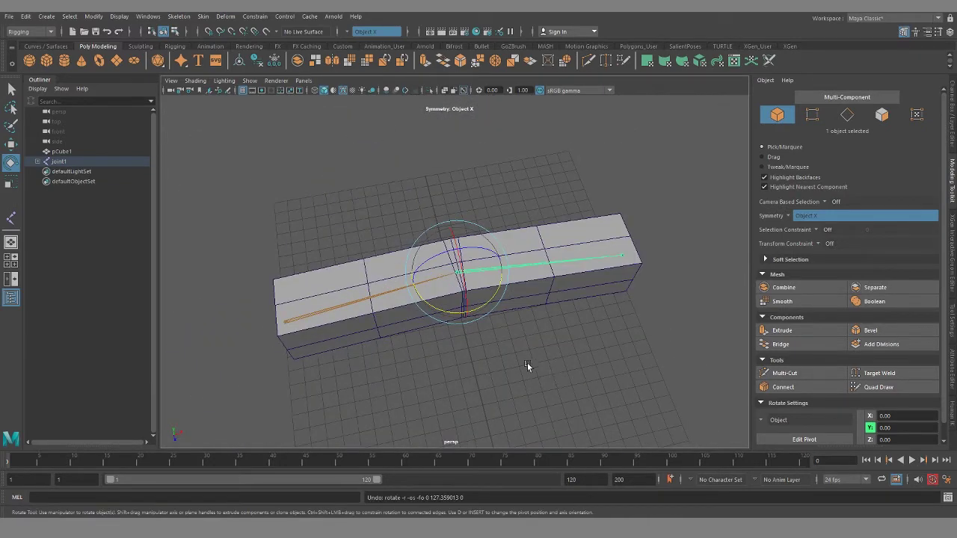
# - Select the bar mesh and show its channel attributes
pyautogui.moveTo(523, 370)
pyautogui.keyDown('alt'); pyautogui.mouseDown()
pyautogui.moveTo(544, 416)
pyautogui.moveTo(481, 384)
pyautogui.moveTo(461, 399)
pyautogui.moveTo(485, 384)
pyautogui.moveTo(491, 410)
pyautogui.moveTo(455, 341)
pyautogui.moveTo(462, 375)
pyautogui.moveTo(506, 378)
pyautogui.mouseUp(); pyautogui.keyUp('alt')
pyautogui.click(498, 208)
pyautogui.click(500, 242)
pyautogui.keyDown('alt'); pyautogui.moveTo(493, 324); pyautogui.dragTo(485, 388); pyautogui.keyUp('alt')
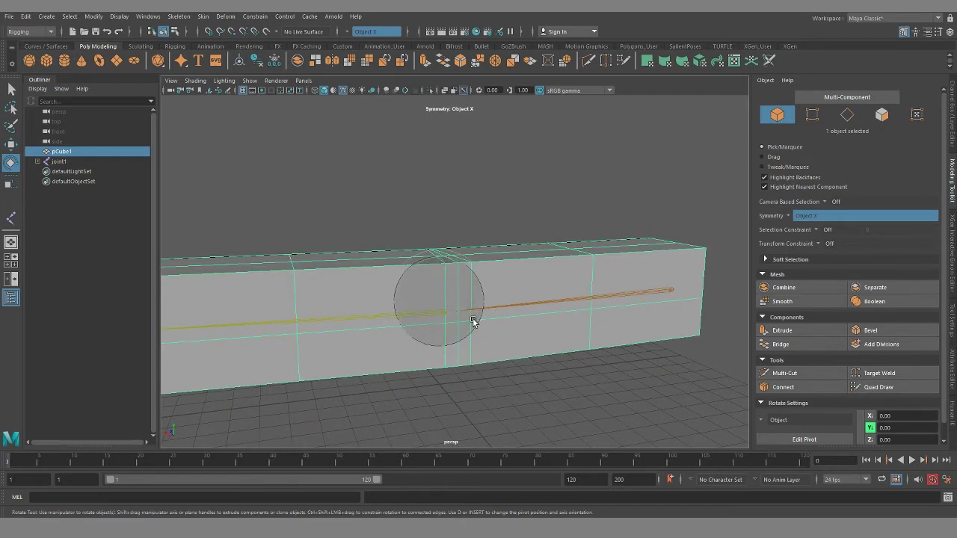
pyautogui.keyDown('alt'); pyautogui.moveTo(521, 385); pyautogui.dragTo(508, 258); pyautogui.keyUp('alt')
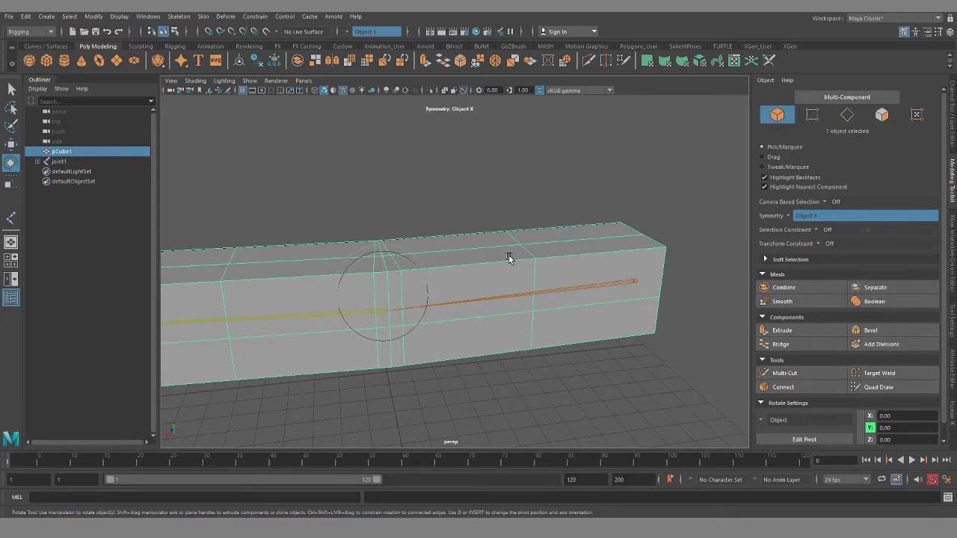
pyautogui.click(534, 221)
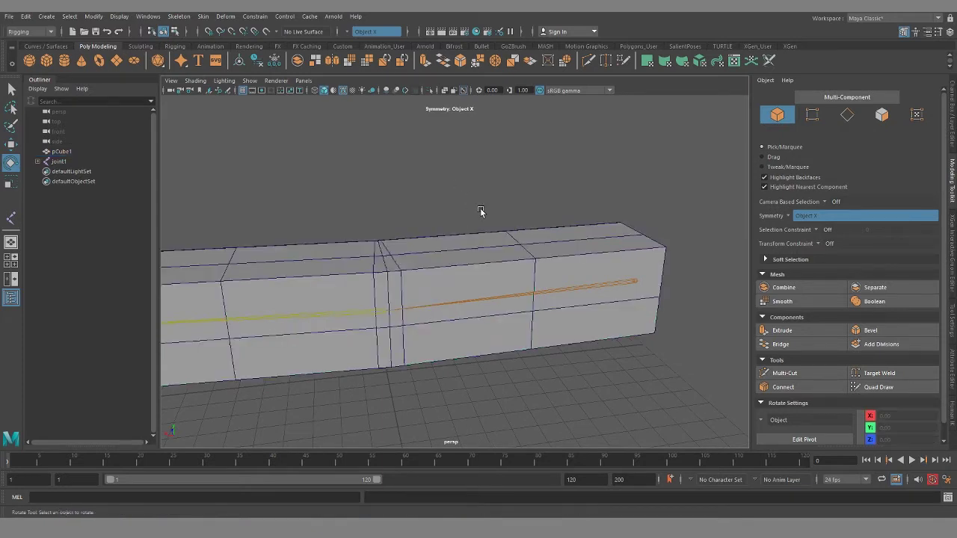
pyautogui.click(952, 107)
pyautogui.click(442, 259)
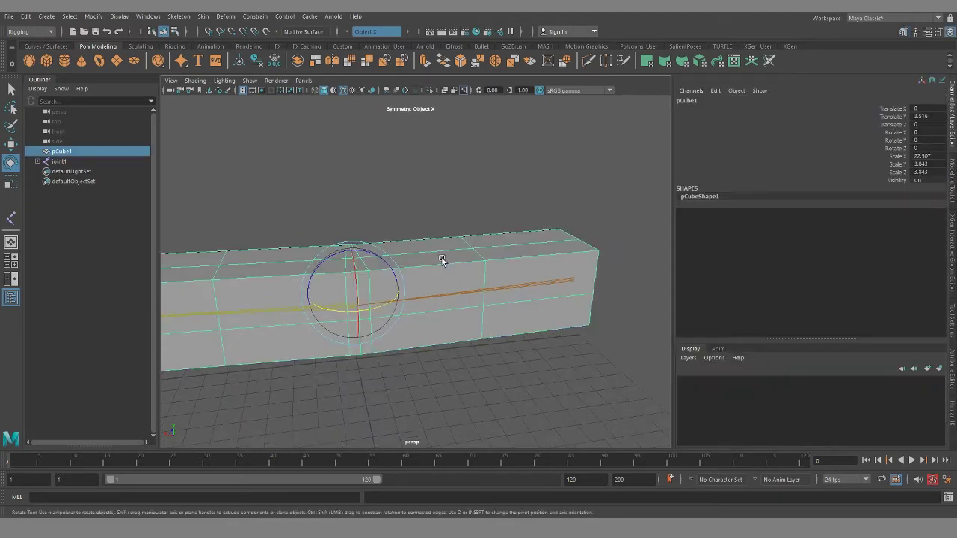
# - Delete the bar mesh's construction history, including its skin cluster
pyautogui.hotkey('ctrl', 'z')
pyautogui.hotkey('ctrl', 'z')
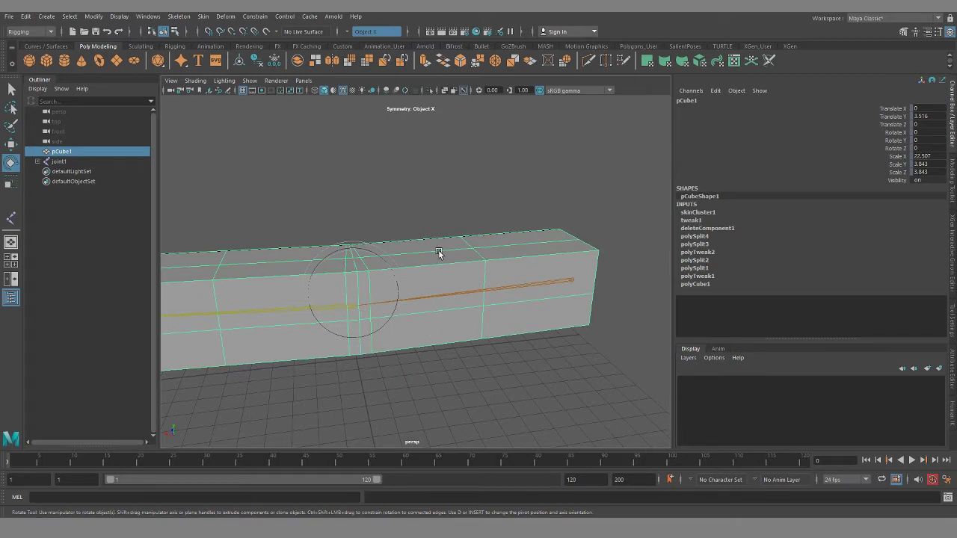
pyautogui.hotkey('alt', 'shift', 'd')
pyautogui.keyDown('alt'); pyautogui.moveTo(411, 359); pyautogui.dragTo(432, 311, button='middle'); pyautogui.keyUp('alt')
pyautogui.moveTo(432, 312)
pyautogui.keyDown('alt'); pyautogui.mouseDown()
pyautogui.moveTo(431, 271)
pyautogui.moveTo(433, 317)
pyautogui.mouseUp(); pyautogui.keyUp('alt')
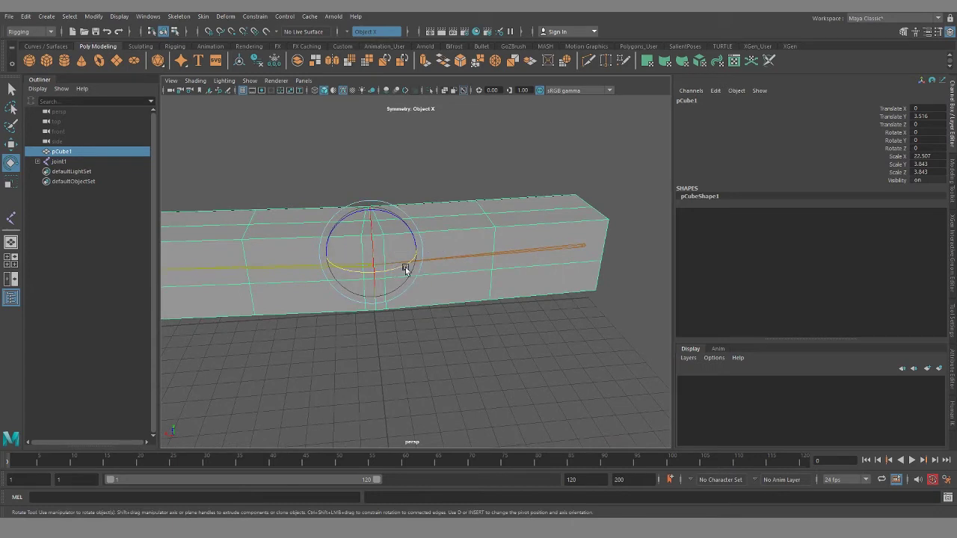
pyautogui.click(465, 257)
pyautogui.keyDown('alt'); pyautogui.moveTo(374, 290); pyautogui.dragTo(411, 291); pyautogui.keyUp('alt')
pyautogui.click(368, 264)
pyautogui.hotkey('ctrl', 'z')
pyautogui.keyDown('alt'); pyautogui.moveTo(506, 345); pyautogui.dragTo(436, 331); pyautogui.keyUp('alt')
pyautogui.keyDown('alt'); pyautogui.moveTo(436, 331); pyautogui.dragTo(478, 321, button='right'); pyautogui.keyUp('alt')
pyautogui.click(478, 241)
pyautogui.keyDown('alt'); pyautogui.moveTo(477, 295); pyautogui.dragTo(510, 351); pyautogui.keyUp('alt')
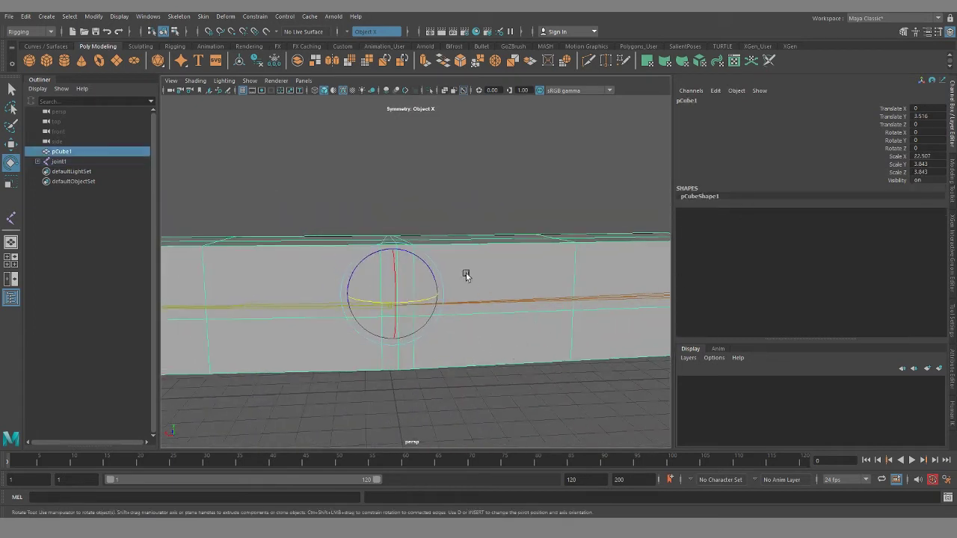
# - Start the Multi-Cut tool on the bar mesh and turn symmetry off
pyautogui.click(12, 89)
pyautogui.keyDown('alt'); pyautogui.moveTo(291, 242); pyautogui.dragTo(263, 234, button='middle'); pyautogui.keyUp('alt')
pyautogui.click(903, 32)
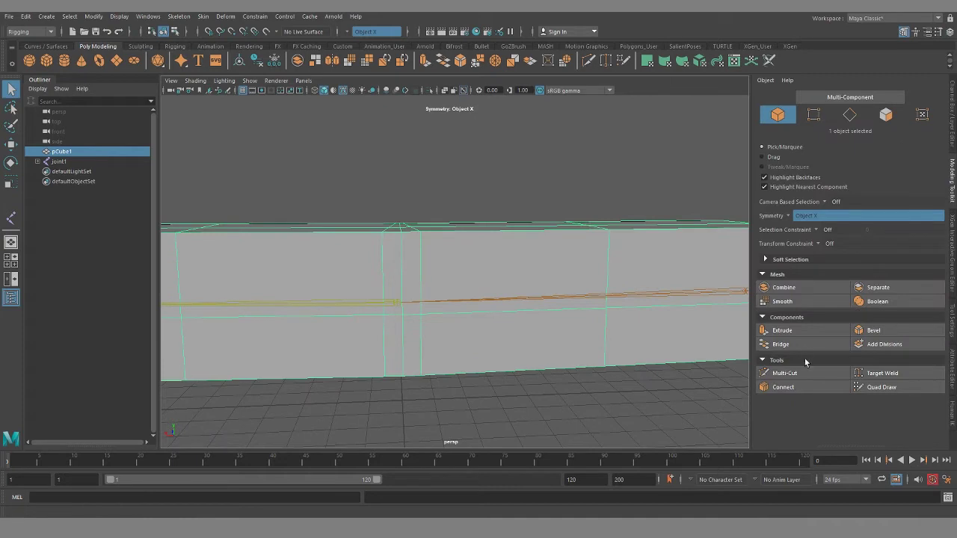
pyautogui.click(785, 373)
pyautogui.keyDown('alt'); pyautogui.moveTo(406, 311); pyautogui.dragTo(377, 246); pyautogui.keyUp('alt')
pyautogui.click(376, 32)
pyautogui.click(363, 43)
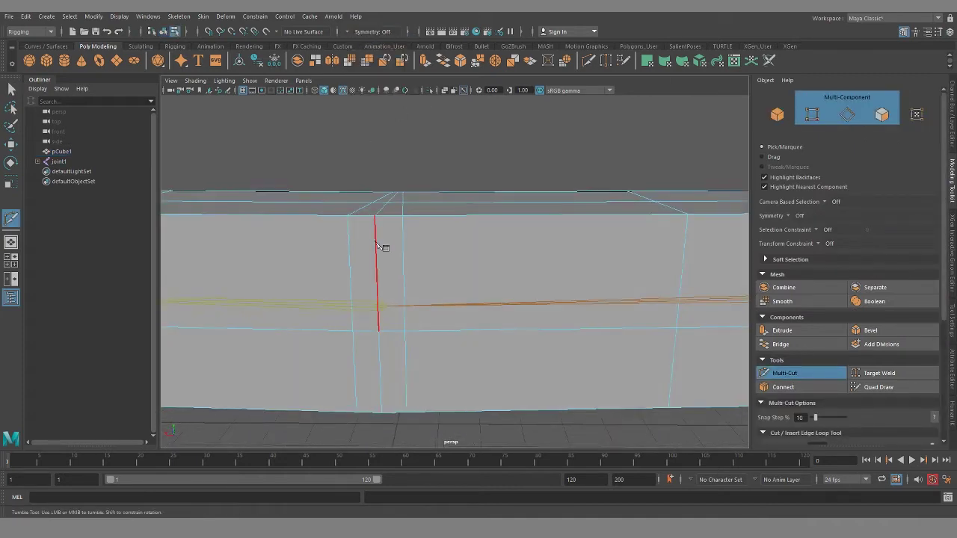
# - Cut a bowed edge path beside the centre edge loop on the bar's rear face, ending at the loop's lower vertex
pyautogui.click(390, 278)
pyautogui.keyDown('alt'); pyautogui.moveTo(407, 338); pyautogui.dragTo(425, 243, button='middle'); pyautogui.keyUp('alt')
pyautogui.keyDown('alt'); pyautogui.moveTo(425, 243); pyautogui.dragTo(421, 307, button='right'); pyautogui.keyUp('alt')
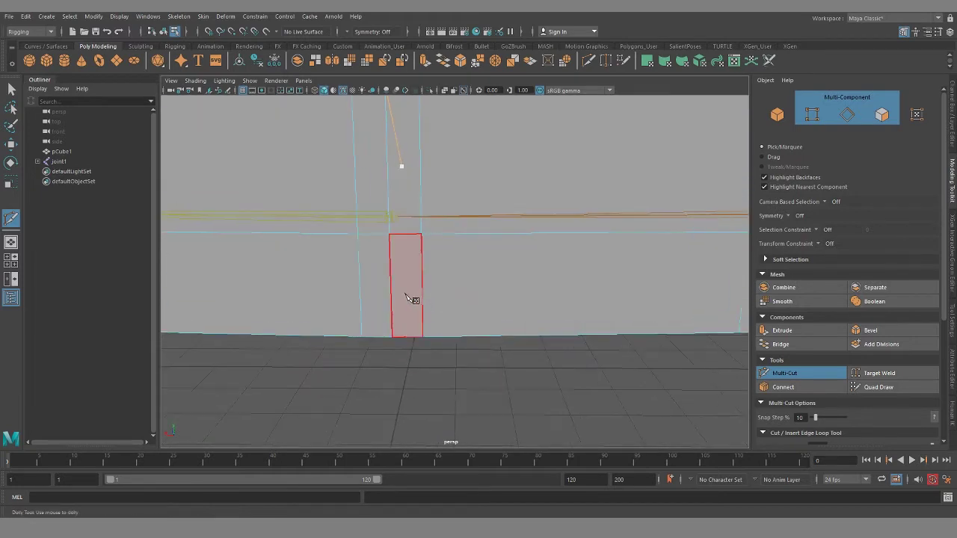
pyautogui.click(405, 294)
pyautogui.click(390, 337)
pyautogui.keyDown('alt'); pyautogui.moveTo(466, 331); pyautogui.dragTo(408, 347, button='middle'); pyautogui.keyUp('alt')
pyautogui.rightClick(491, 245)
# - Cut a lengthwise edge from the bowed path's upper point to the bar's end on the root joint's half
pyautogui.keyDown('alt'); pyautogui.moveTo(552, 280); pyautogui.dragTo(304, 269, button='middle'); pyautogui.keyUp('alt')
pyautogui.keyDown('alt'); pyautogui.moveTo(518, 244); pyautogui.dragTo(317, 241, button='middle'); pyautogui.keyUp('alt')
pyautogui.click(536, 187)
pyautogui.keyDown('alt'); pyautogui.moveTo(558, 245); pyautogui.dragTo(427, 268, button='right'); pyautogui.keyUp('alt')
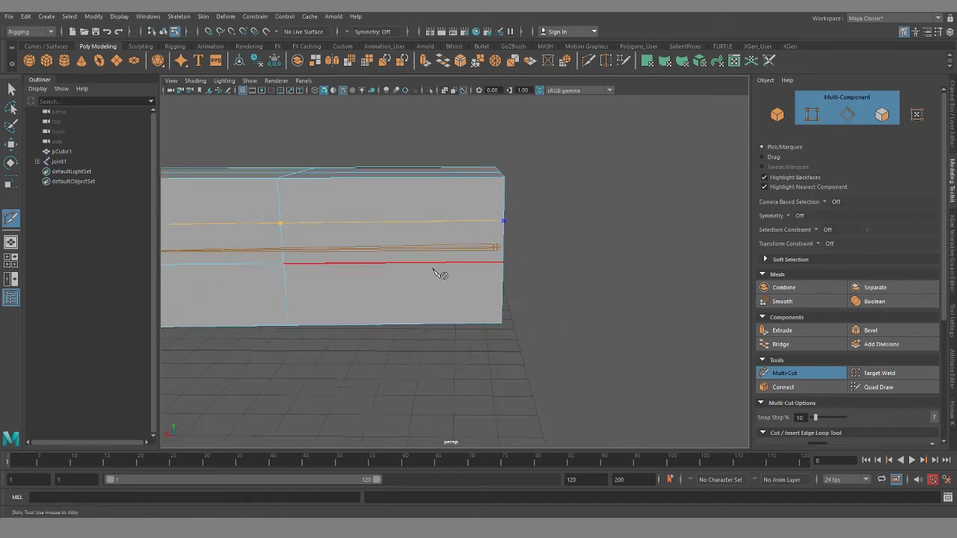
pyautogui.keyDown('alt'); pyautogui.moveTo(427, 268); pyautogui.dragTo(625, 248, button='middle'); pyautogui.keyUp('alt')
pyautogui.keyDown('alt'); pyautogui.moveTo(435, 345); pyautogui.dragTo(542, 345, button='middle'); pyautogui.keyUp('alt')
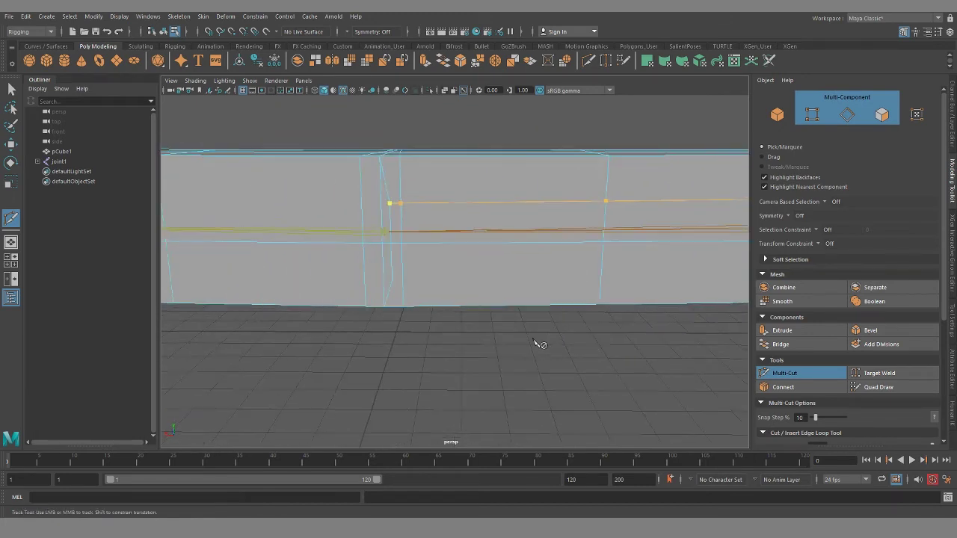
pyautogui.keyDown('alt'); pyautogui.moveTo(388, 259); pyautogui.dragTo(419, 329, button='right'); pyautogui.keyUp('alt')
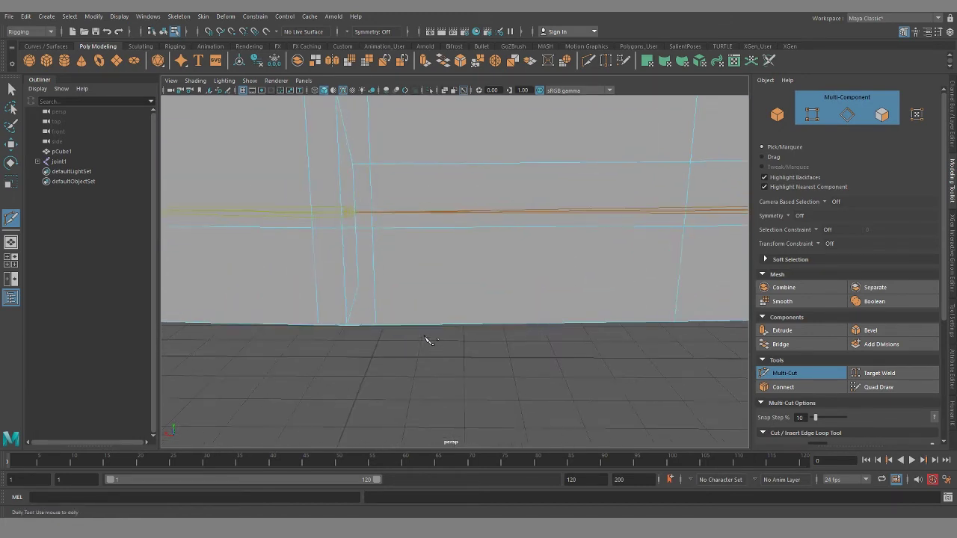
# - Cut a second lengthwise edge from the bowed path's lower point to the same end of the bar
pyautogui.keyDown('alt'); pyautogui.moveTo(521, 303); pyautogui.dragTo(214, 322, button='middle'); pyautogui.keyUp('alt')
pyautogui.keyDown('alt'); pyautogui.moveTo(596, 308); pyautogui.dragTo(483, 300, button='middle'); pyautogui.keyUp('alt')
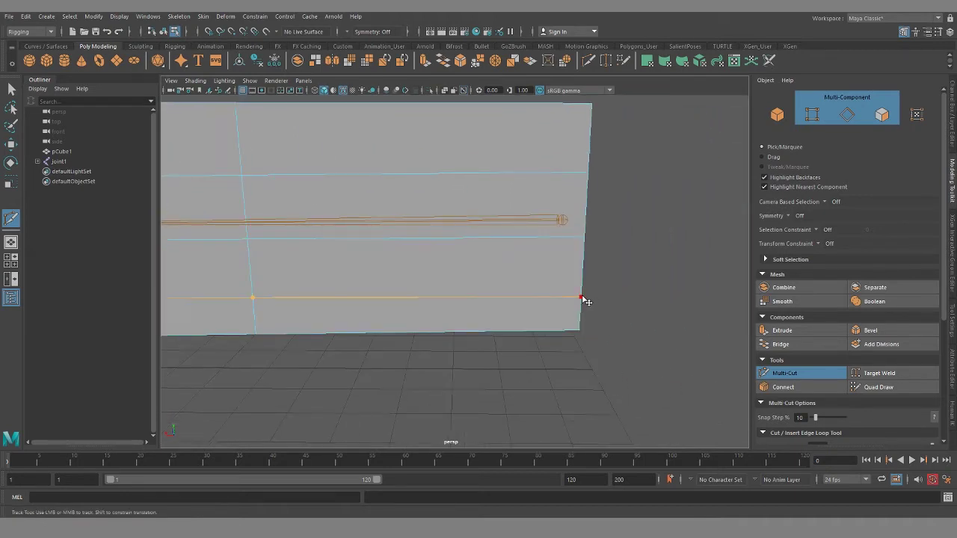
pyautogui.keyDown('alt'); pyautogui.moveTo(594, 305); pyautogui.dragTo(406, 361, button='right'); pyautogui.keyUp('alt')
pyautogui.keyDown('alt'); pyautogui.moveTo(368, 330); pyautogui.dragTo(391, 331); pyautogui.keyUp('alt')
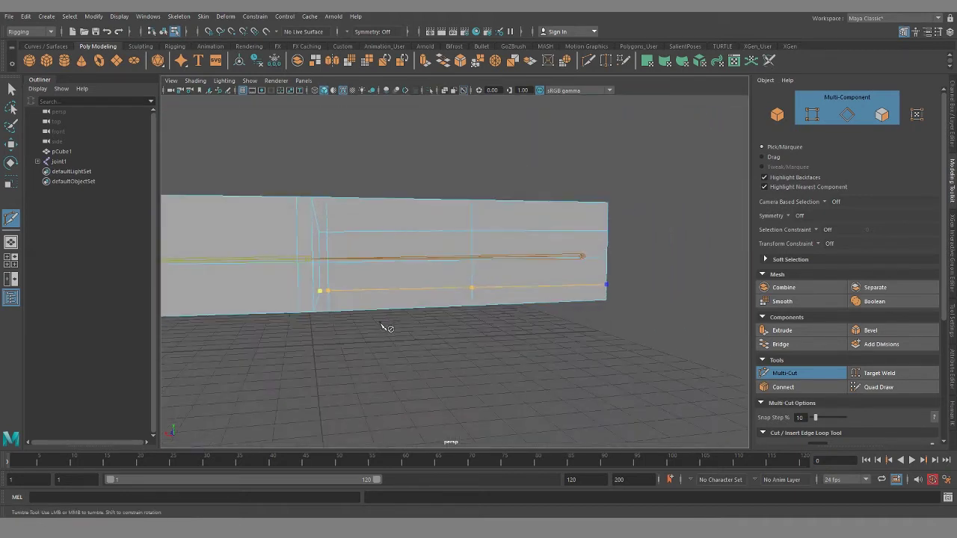
pyautogui.keyDown('alt'); pyautogui.moveTo(391, 331); pyautogui.dragTo(459, 346, button='middle'); pyautogui.keyUp('alt')
pyautogui.keyDown('alt'); pyautogui.moveTo(458, 346); pyautogui.dragTo(465, 386, button='right'); pyautogui.keyUp('alt')
pyautogui.keyDown('alt'); pyautogui.moveTo(466, 386); pyautogui.dragTo(490, 420); pyautogui.keyUp('alt')
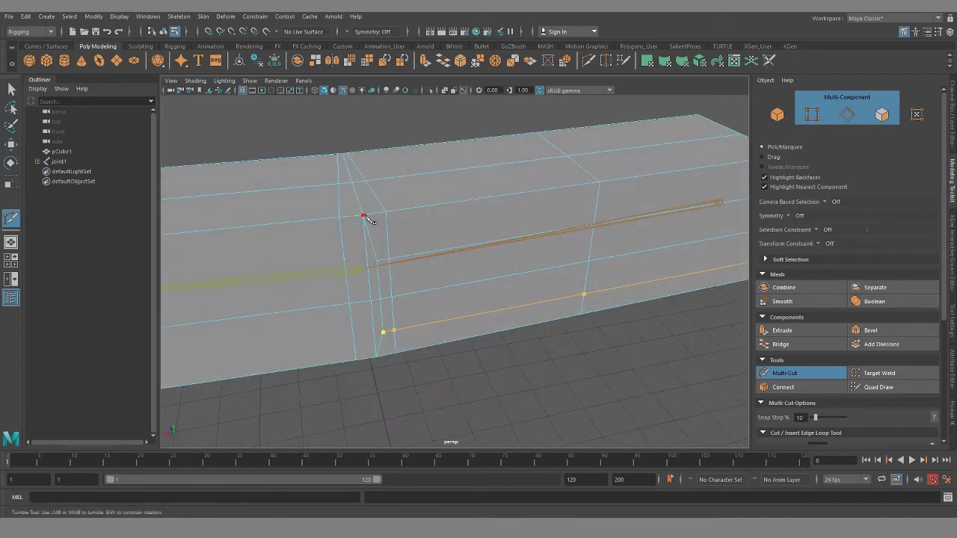
pyautogui.click(367, 213)
pyautogui.moveTo(419, 415)
pyautogui.keyDown('alt'); pyautogui.mouseDown()
pyautogui.moveTo(497, 427)
pyautogui.moveTo(531, 407)
pyautogui.moveTo(490, 351)
pyautogui.mouseUp(); pyautogui.keyUp('alt')
pyautogui.click(11, 89)
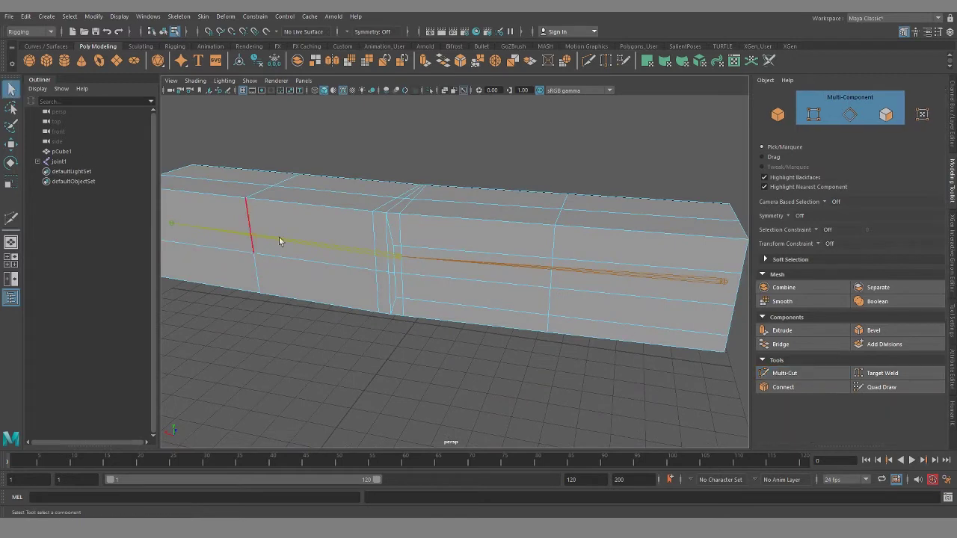
# - Select the bar mesh as an object and turn on its smooth preview to inspect the new cuts
pyautogui.click(429, 217)
pyautogui.keyDown('alt'); pyautogui.moveTo(479, 344); pyautogui.dragTo(422, 353, button='right'); pyautogui.keyUp('alt')
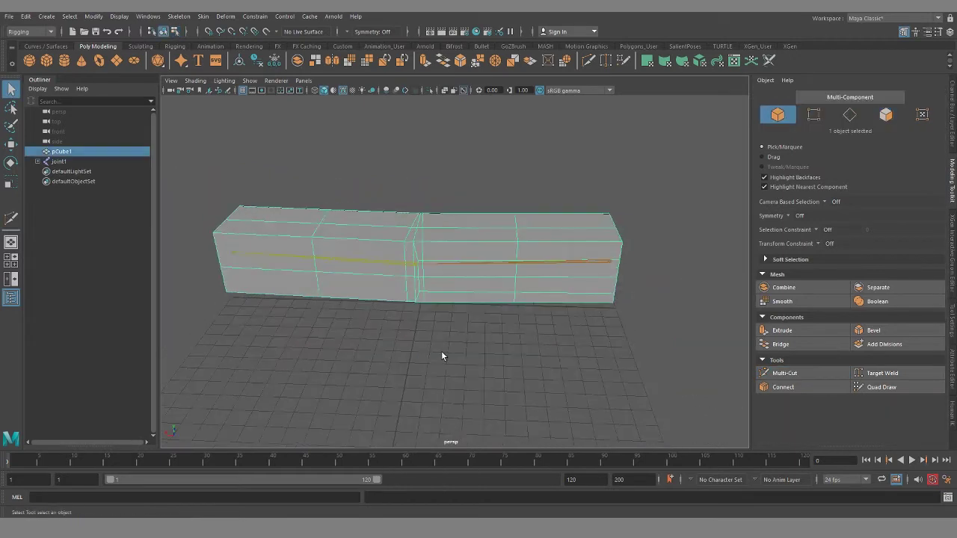
pyautogui.press('3')
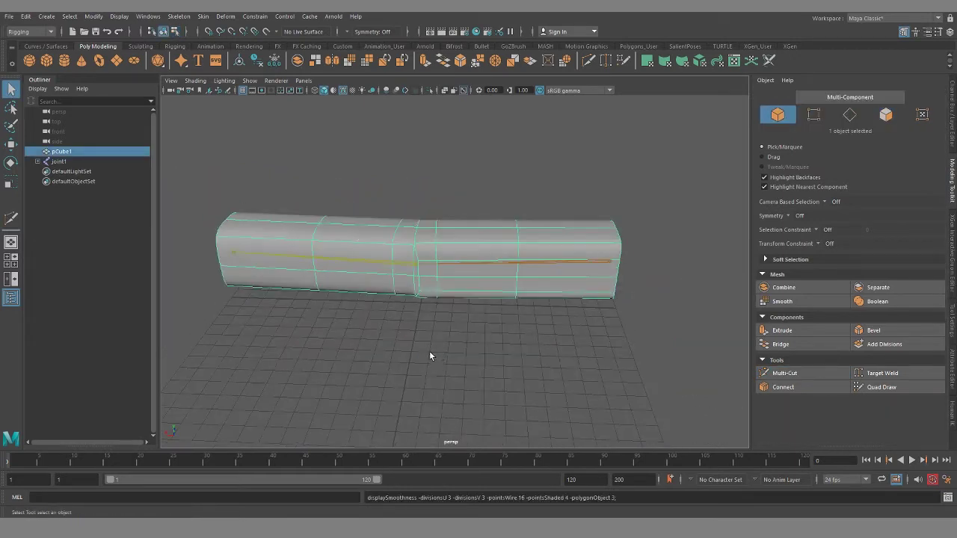
pyautogui.keyDown('alt'); pyautogui.moveTo(429, 299); pyautogui.dragTo(461, 390); pyautogui.keyUp('alt')
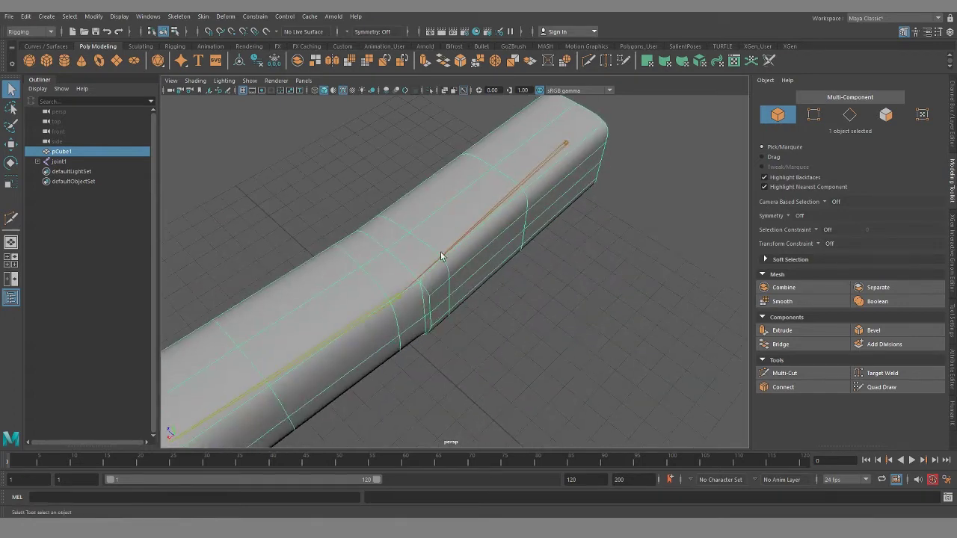
# - Try to smooth the edge flow around the middle joint with the Relax sculpting brush, and undo the strokes
pyautogui.keyDown('alt'); pyautogui.moveTo(453, 257); pyautogui.dragTo(466, 337); pyautogui.keyUp('alt')
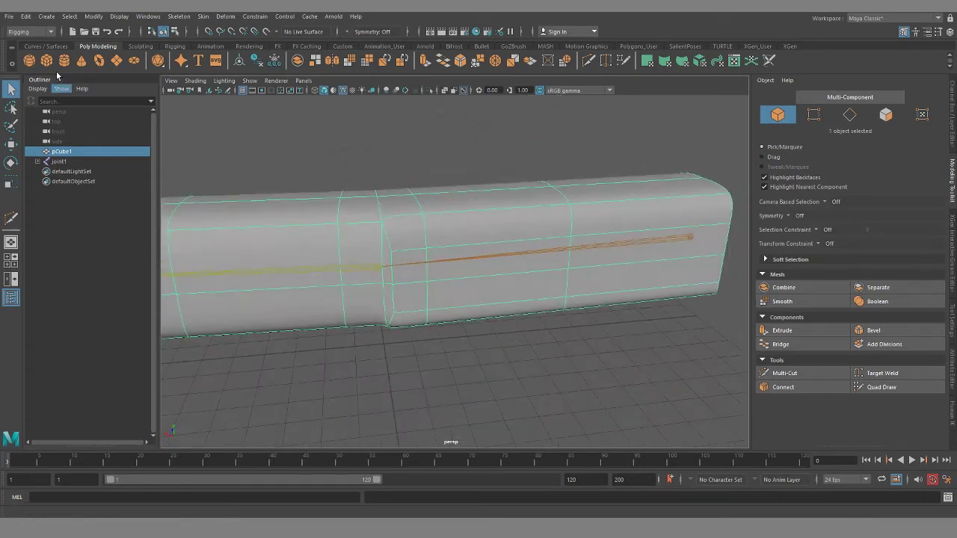
pyautogui.click(139, 47)
pyautogui.click(64, 61)
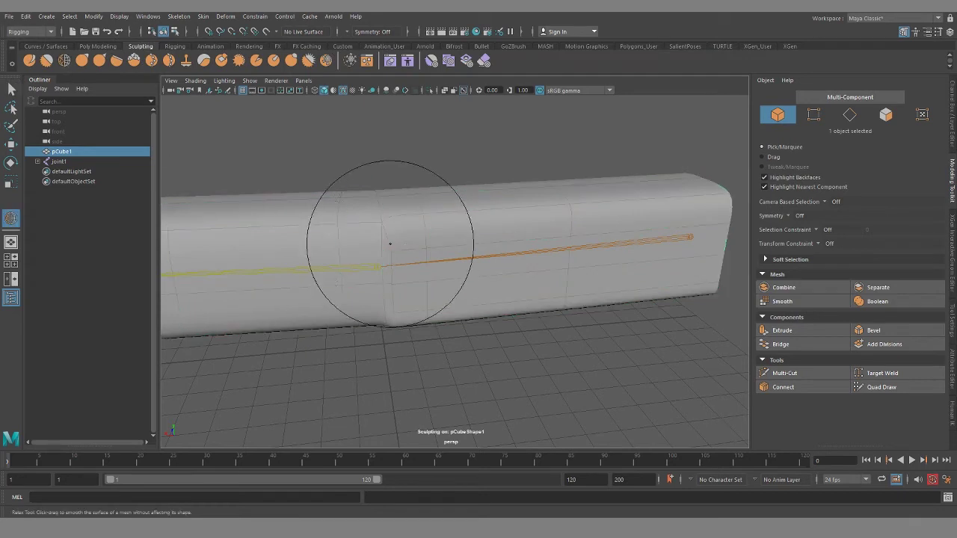
pyautogui.moveTo(409, 314)
pyautogui.mouseDown()
pyautogui.moveTo(423, 220)
pyautogui.moveTo(398, 329)
pyautogui.moveTo(459, 391)
pyautogui.mouseUp()
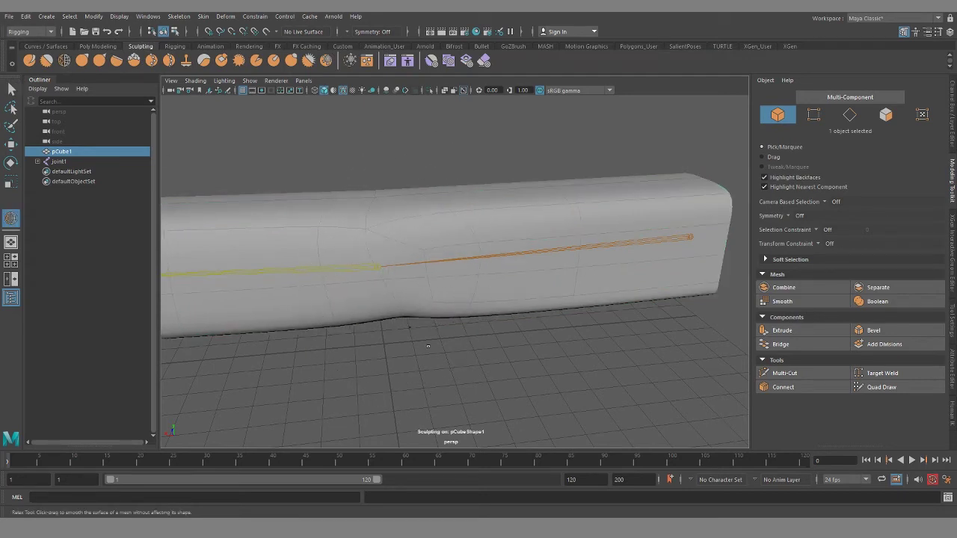
pyautogui.hotkey('ctrl', 'z')
pyautogui.hotkey('ctrl', 'z')
pyautogui.hotkey('ctrl', 'z')
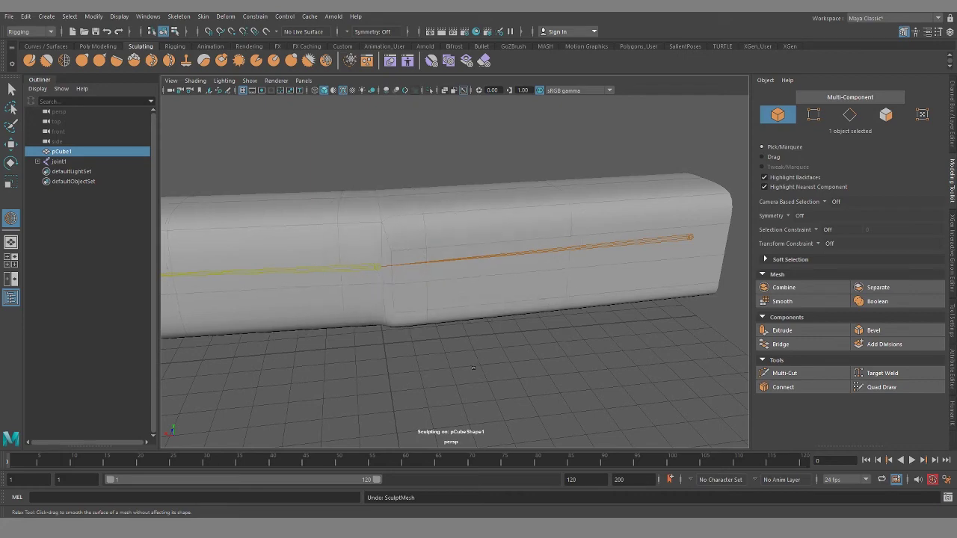
# - Bind the bar mesh to the joint skeleton with Bind Skin, using the root joint and the mesh as the selection
pyautogui.keyDown('alt'); pyautogui.moveTo(437, 369); pyautogui.dragTo(420, 342); pyautogui.keyUp('alt')
pyautogui.click(9, 89)
pyautogui.keyDown('alt'); pyautogui.moveTo(256, 241); pyautogui.dragTo(423, 324); pyautogui.keyUp('alt')
pyautogui.click(216, 282)
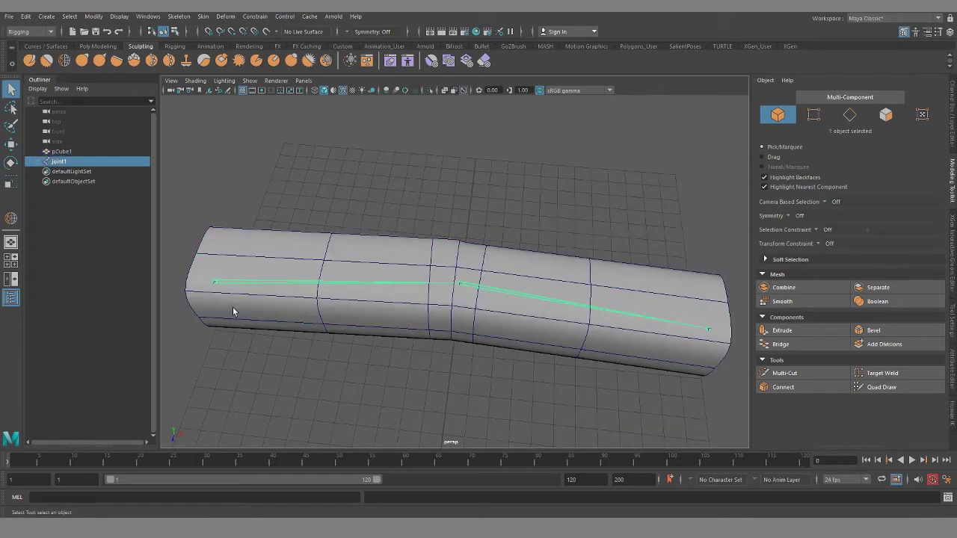
pyautogui.keyDown('shift'); pyautogui.click(336, 318); pyautogui.keyUp('shift')
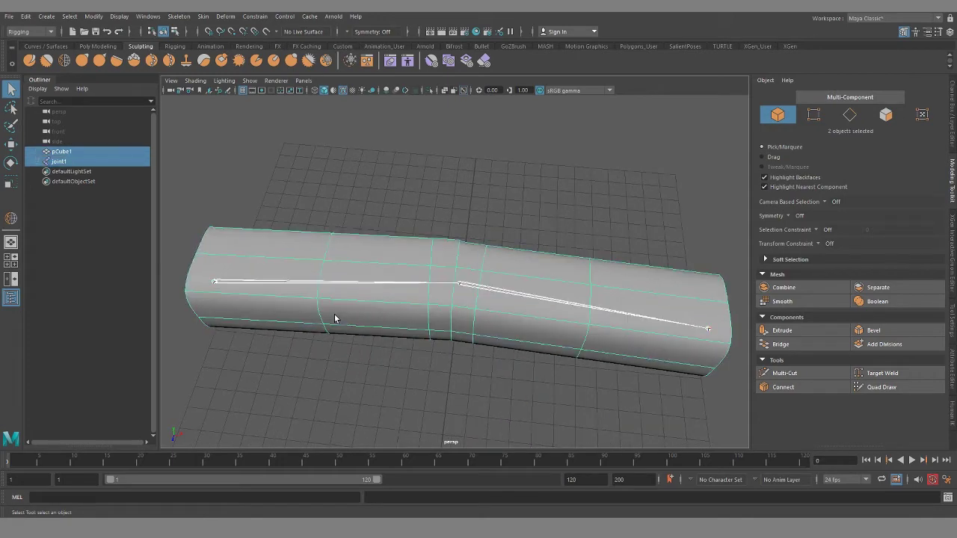
pyautogui.click(206, 17)
pyautogui.click(228, 42)
# - Rotate the middle joint about its Y axis to fold the bar sharply like a bent elbow
pyautogui.keyDown('alt'); pyautogui.moveTo(388, 272); pyautogui.dragTo(441, 273); pyautogui.keyUp('alt')
pyautogui.keyDown('alt'); pyautogui.moveTo(441, 299); pyautogui.dragTo(503, 349, button='right'); pyautogui.keyUp('alt')
pyautogui.keyDown('alt'); pyautogui.moveTo(504, 348); pyautogui.dragTo(497, 340, button='middle'); pyautogui.keyUp('alt')
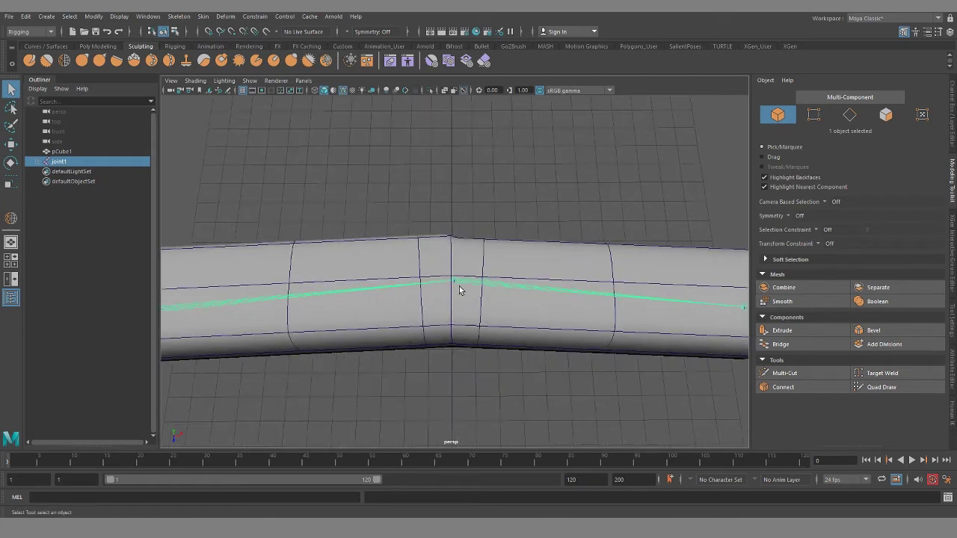
pyautogui.click(456, 283)
pyautogui.keyDown('alt'); pyautogui.moveTo(453, 284); pyautogui.dragTo(436, 340, button='right'); pyautogui.keyUp('alt')
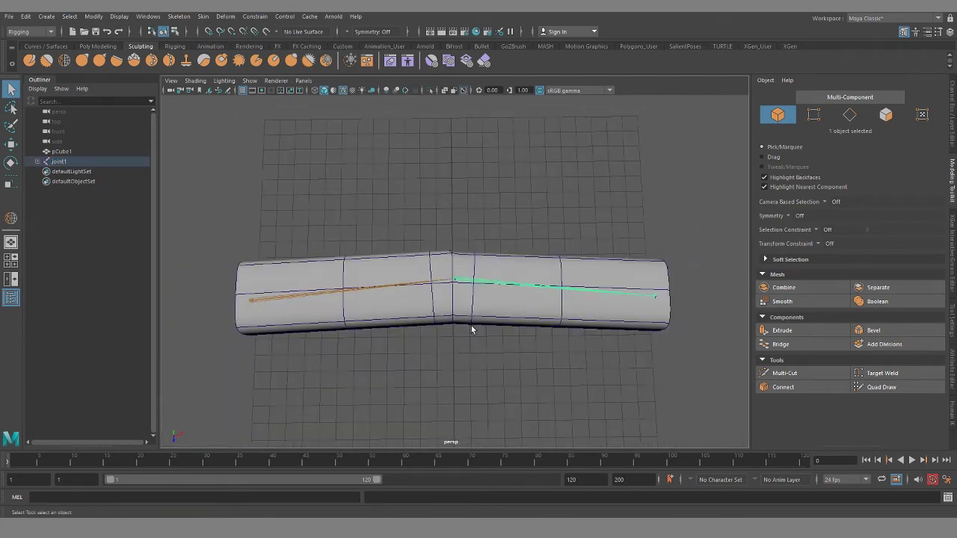
pyautogui.press('e')
pyautogui.moveTo(478, 324); pyautogui.dragTo(480, 242)
pyautogui.keyDown('alt'); pyautogui.moveTo(504, 326); pyautogui.dragTo(477, 354, button='right'); pyautogui.keyUp('alt')
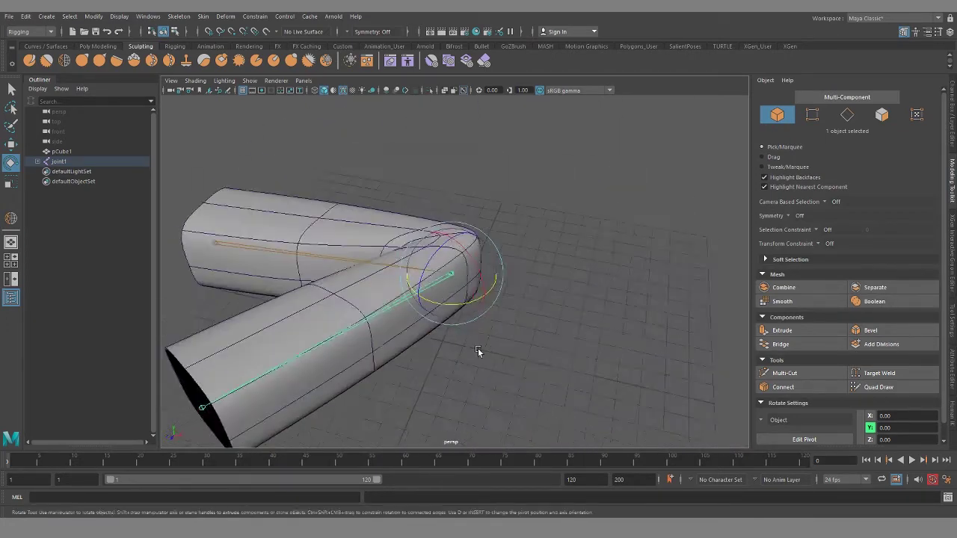
# - Examine the bent bar's outer corner and inner fold from all sides to judge the deformation
pyautogui.keyDown('alt'); pyautogui.moveTo(478, 353); pyautogui.dragTo(493, 388); pyautogui.keyUp('alt')
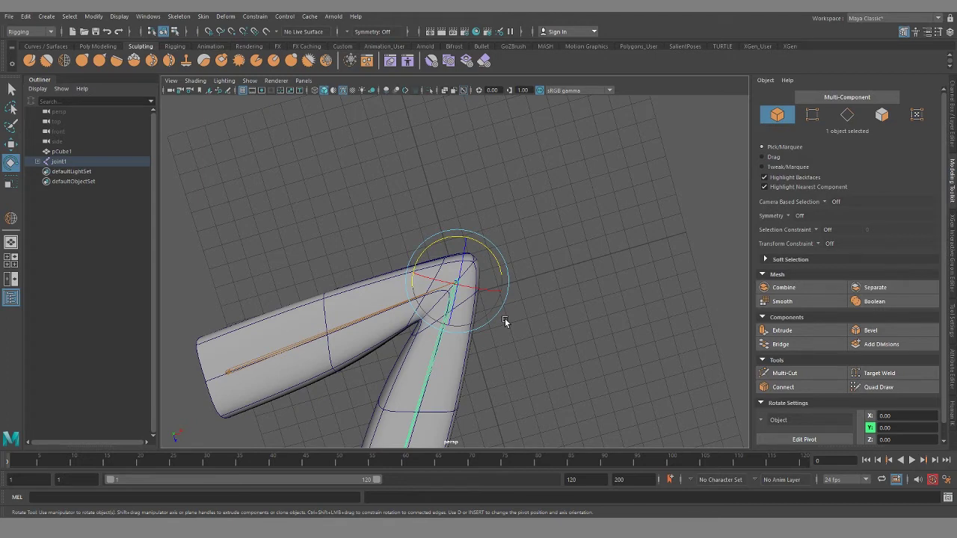
pyautogui.keyDown('alt'); pyautogui.moveTo(503, 325); pyautogui.dragTo(538, 327); pyautogui.keyUp('alt')
pyautogui.keyDown('alt'); pyautogui.moveTo(538, 327); pyautogui.dragTo(570, 369, button='right'); pyautogui.keyUp('alt')
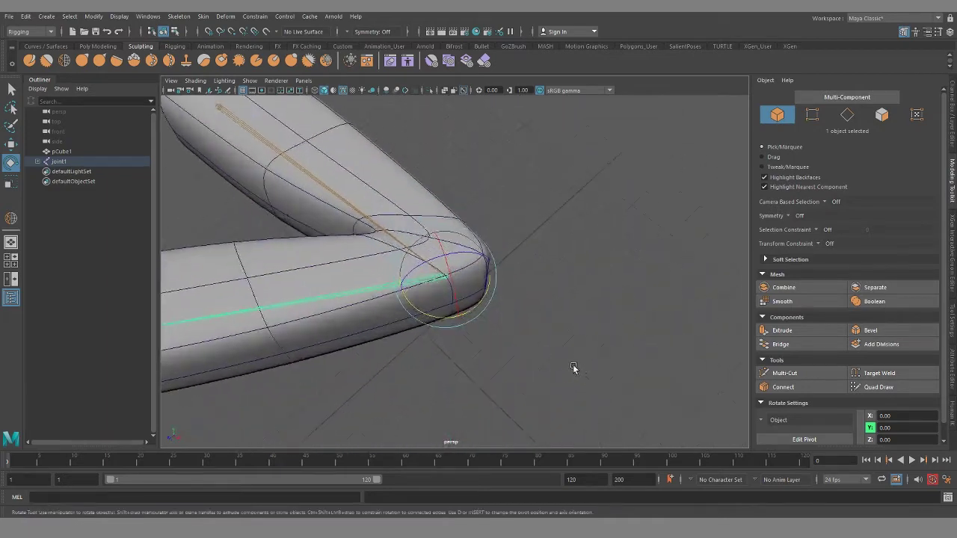
pyautogui.keyDown('alt'); pyautogui.moveTo(570, 370); pyautogui.dragTo(525, 396); pyautogui.keyUp('alt')
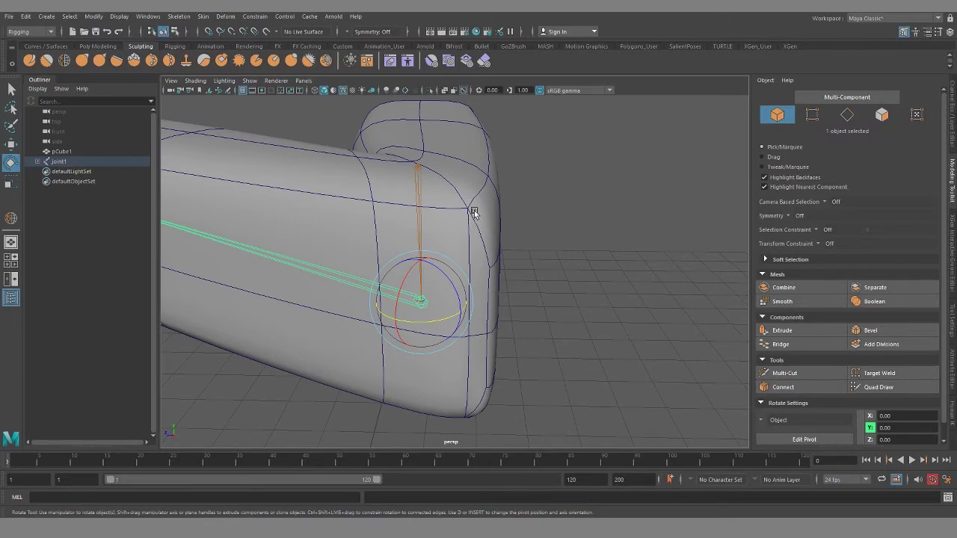
pyautogui.keyDown('alt'); pyautogui.moveTo(443, 199); pyautogui.dragTo(454, 329); pyautogui.keyUp('alt')
pyautogui.keyDown('alt'); pyautogui.moveTo(516, 347); pyautogui.dragTo(528, 301); pyautogui.keyUp('alt')
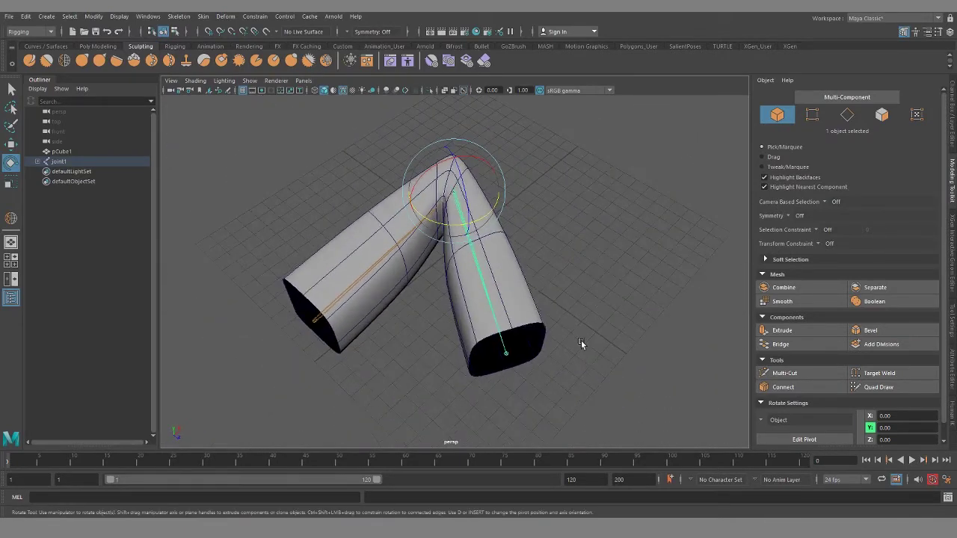
# - Undo the joint rotation and the skin bind on the bar
pyautogui.hotkey('ctrl', 'z')
pyautogui.hotkey('ctrl', 'z')
pyautogui.hotkey('ctrl', 'z')
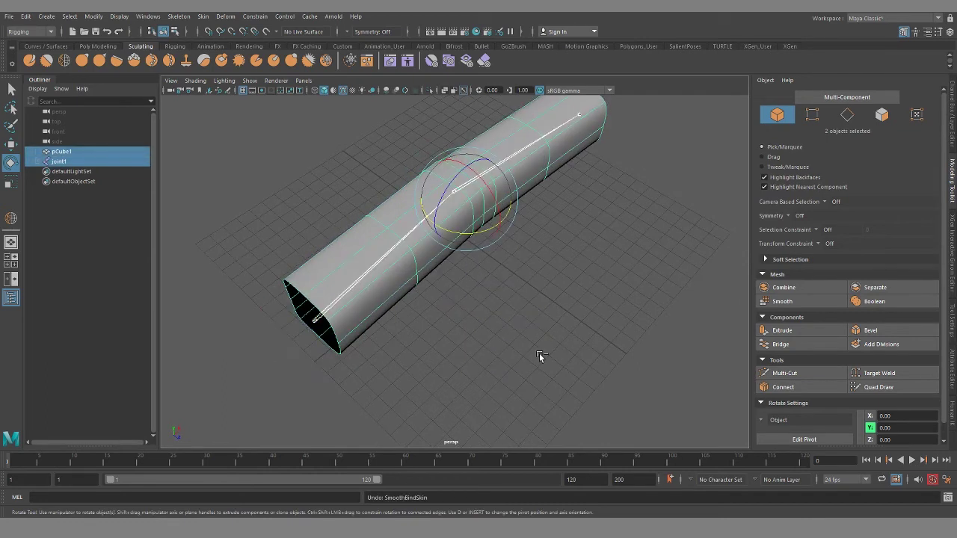
pyautogui.keyDown('alt'); pyautogui.moveTo(540, 357); pyautogui.dragTo(529, 223); pyautogui.keyUp('alt')
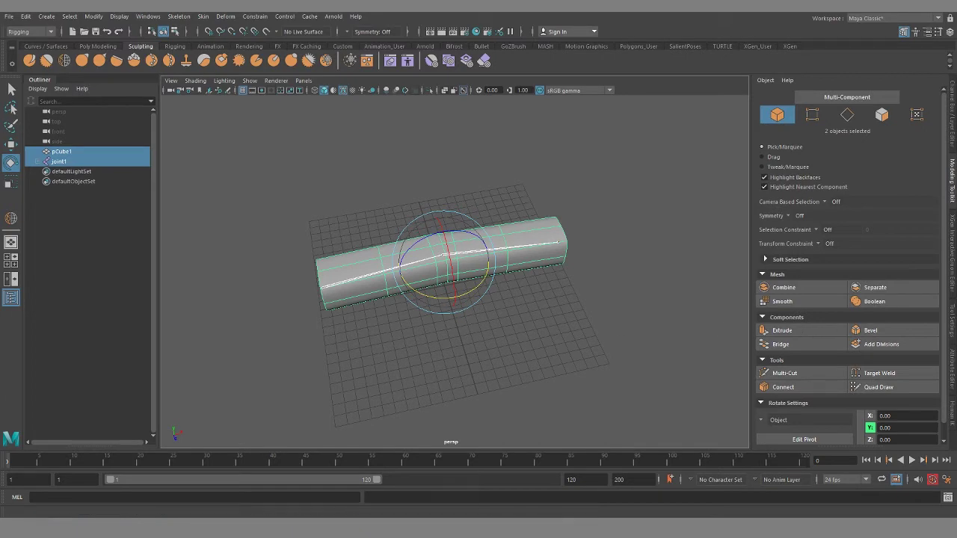
# - Examine the male body model's topology, closing in on the edge flow around the knees
pyautogui.moveTo(508, 241); pyautogui.dragTo(409, 162)
pyautogui.keyDown('alt'); pyautogui.moveTo(485, 235); pyautogui.dragTo(409, 277, button='right'); pyautogui.keyUp('alt')
pyautogui.keyDown('alt'); pyautogui.moveTo(409, 277); pyautogui.dragTo(470, 199); pyautogui.keyUp('alt')
pyautogui.keyDown('alt'); pyautogui.moveTo(470, 199); pyautogui.dragTo(517, 342, button='middle'); pyautogui.keyUp('alt')
pyautogui.keyDown('alt'); pyautogui.moveTo(517, 341); pyautogui.dragTo(489, 264); pyautogui.keyUp('alt')
pyautogui.keyDown('alt'); pyautogui.moveTo(489, 265); pyautogui.dragTo(516, 329, button='middle'); pyautogui.keyUp('alt')
pyautogui.keyDown('alt'); pyautogui.moveTo(516, 328); pyautogui.dragTo(560, 318, button='right'); pyautogui.keyUp('alt')
pyautogui.keyDown('alt'); pyautogui.moveTo(559, 309); pyautogui.dragTo(493, 232, button='middle'); pyautogui.keyUp('alt')
pyautogui.keyDown('alt'); pyautogui.moveTo(493, 232); pyautogui.dragTo(570, 323, button='right'); pyautogui.keyUp('alt')
pyautogui.keyDown('alt'); pyautogui.moveTo(570, 323); pyautogui.dragTo(415, 268); pyautogui.keyUp('alt')
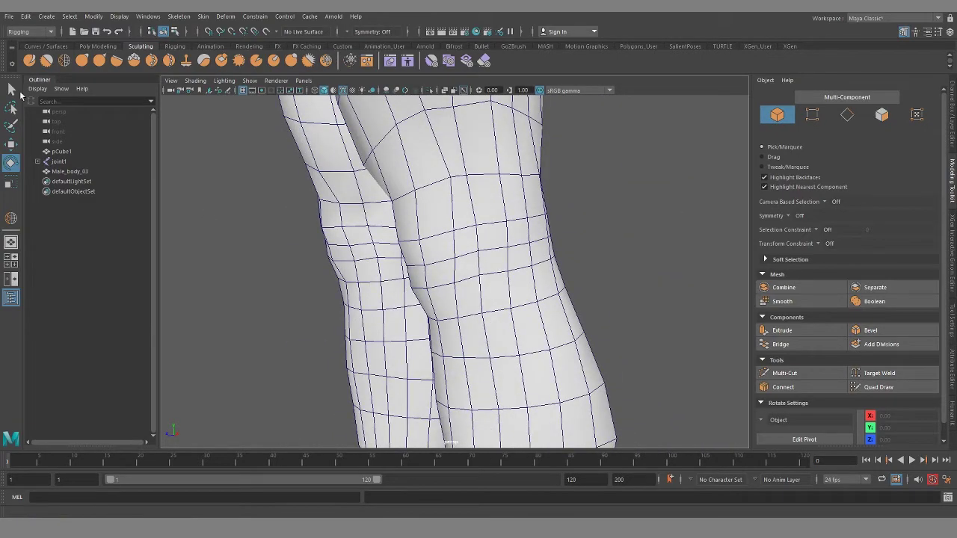
# - Switch the male body to edge selection and select the edge loop running around the knee
pyautogui.press('q')
pyautogui.moveTo(502, 234); pyautogui.dragTo(496, 205, button='right')
pyautogui.keyDown('shift'); pyautogui.doubleClick(493, 251); pyautogui.keyUp('shift')
pyautogui.keyDown('alt'); pyautogui.moveTo(498, 236); pyautogui.dragTo(491, 286); pyautogui.keyUp('alt')
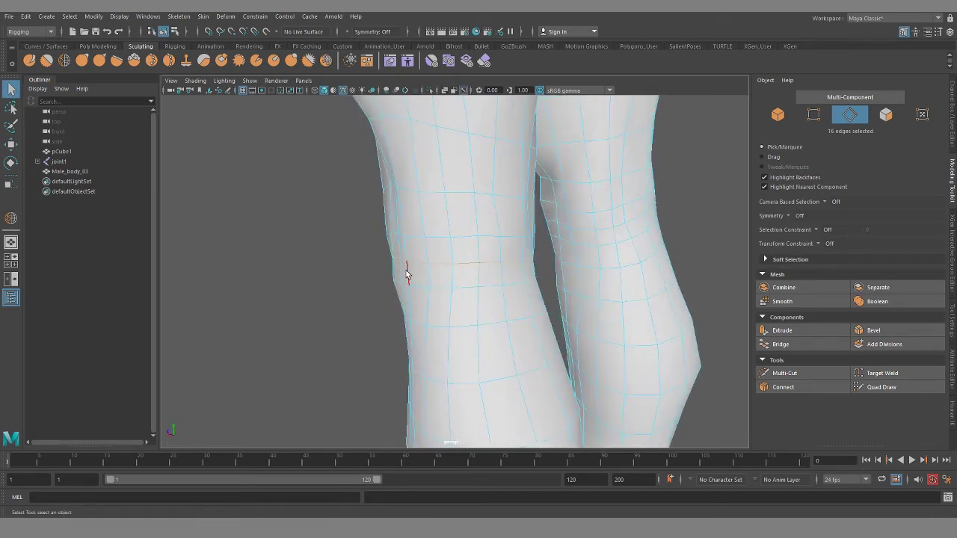
# - Examine the spacing of the edge loops around the knee from the front, side and back
pyautogui.keyDown('alt'); pyautogui.moveTo(554, 261); pyautogui.dragTo(439, 267); pyautogui.keyUp('alt')
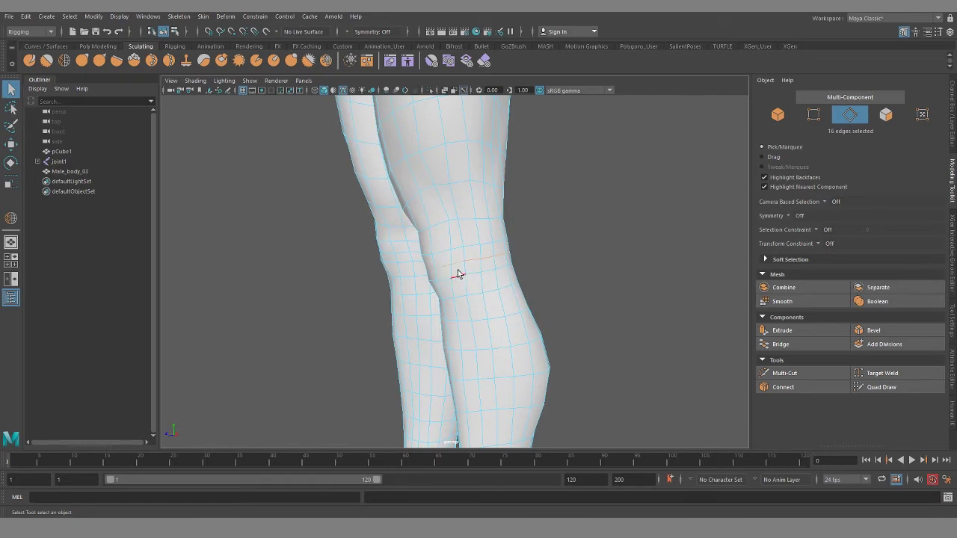
pyautogui.scroll(3, 479, 298)
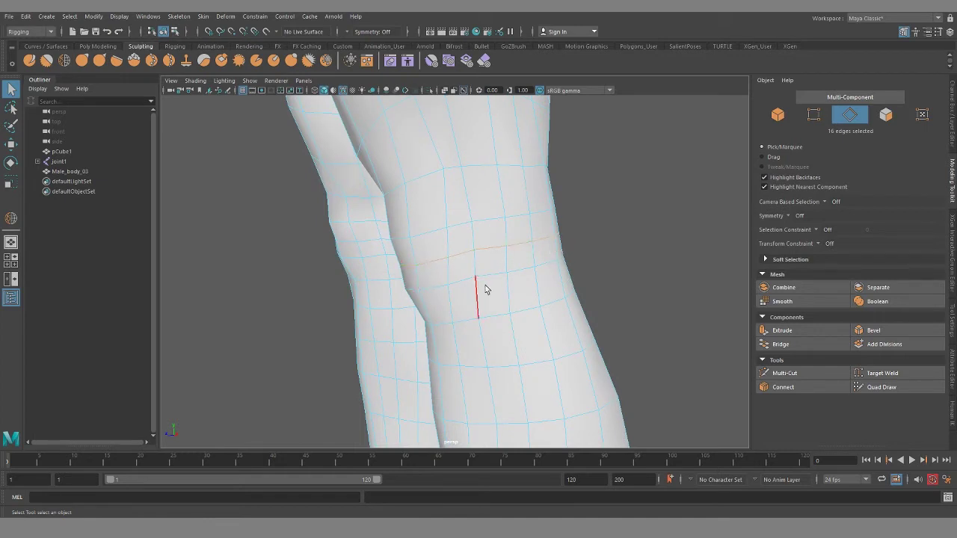
pyautogui.keyDown('alt'); pyautogui.moveTo(547, 329); pyautogui.dragTo(437, 319, button='right'); pyautogui.keyUp('alt')
pyautogui.keyDown('alt'); pyautogui.moveTo(438, 318); pyautogui.dragTo(521, 310); pyautogui.keyUp('alt')
pyautogui.keyDown('alt'); pyautogui.moveTo(521, 311); pyautogui.dragTo(529, 307, button='right'); pyautogui.keyUp('alt')
pyautogui.keyDown('alt'); pyautogui.moveTo(528, 307); pyautogui.dragTo(485, 299); pyautogui.keyUp('alt')
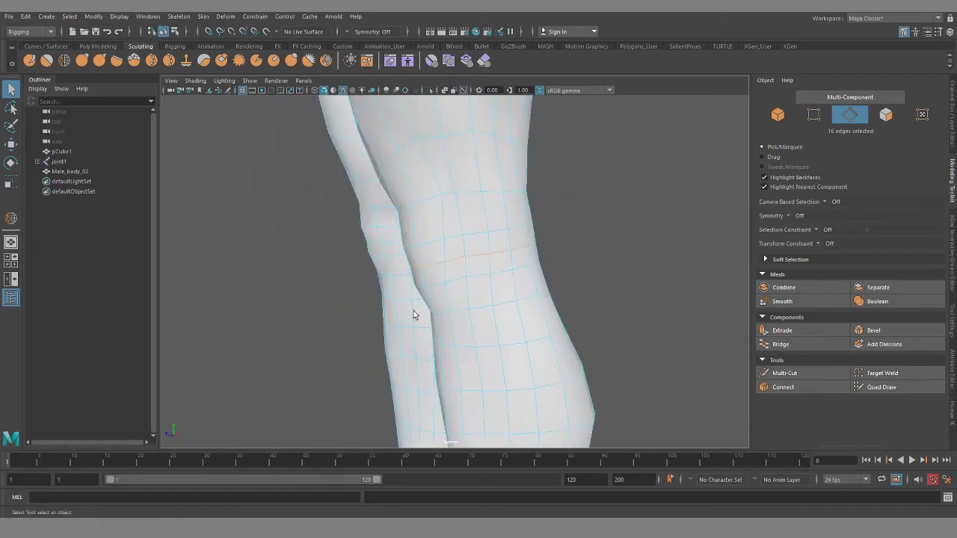
pyautogui.scroll(-3, 446, 312)
pyautogui.moveTo(450, 301)
pyautogui.keyDown('alt'); pyautogui.mouseDown()
pyautogui.moveTo(413, 302)
pyautogui.moveTo(459, 306)
pyautogui.moveTo(455, 286)
pyautogui.moveTo(437, 331)
pyautogui.moveTo(460, 306)
pyautogui.mouseUp(); pyautogui.keyUp('alt')
pyautogui.scroll(3, 456, 287)
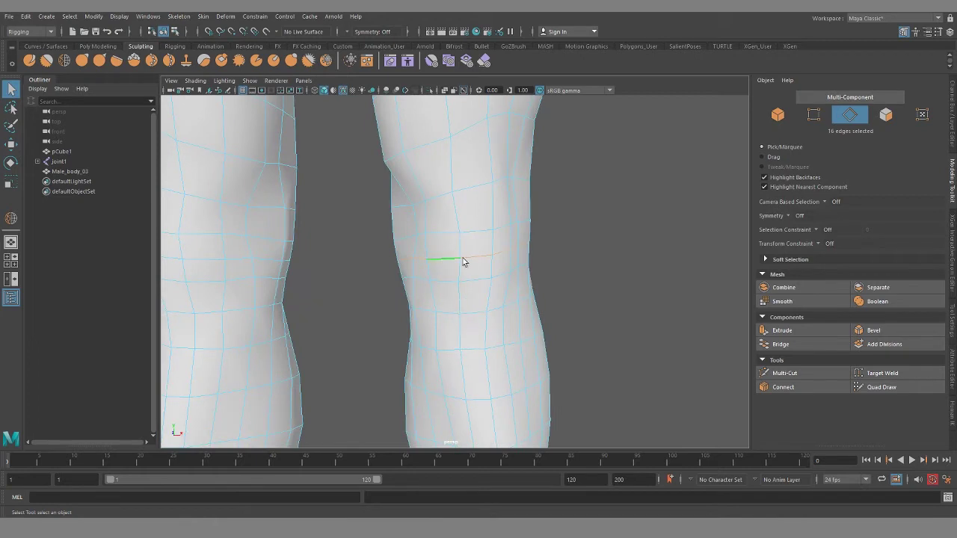
pyautogui.scroll(-3, 455, 351)
pyautogui.keyDown('alt'); pyautogui.moveTo(456, 351); pyautogui.dragTo(402, 355); pyautogui.keyUp('alt')
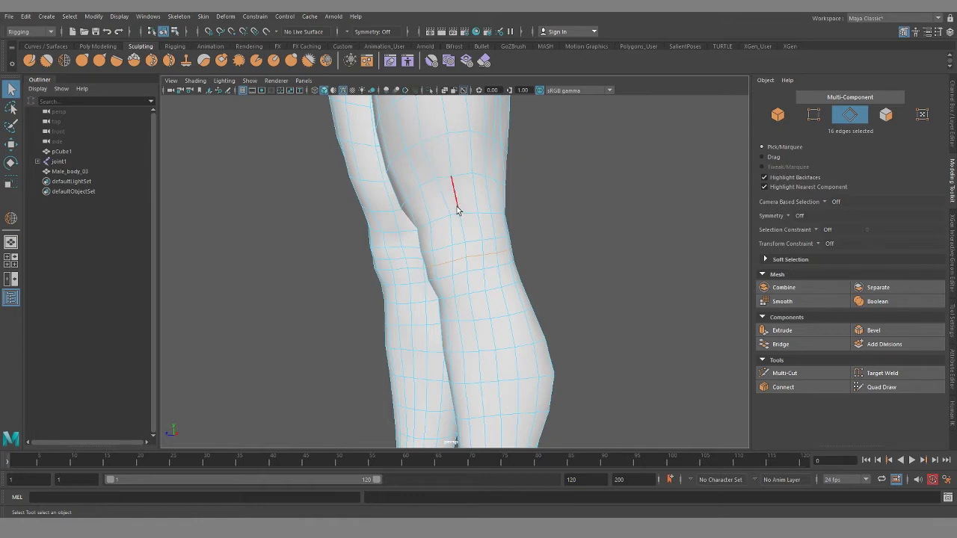
# - Examine the edge flow across the male body's pelvis, groin and upper thighs
pyautogui.keyDown('alt'); pyautogui.moveTo(467, 223); pyautogui.dragTo(349, 189, button='right'); pyautogui.keyUp('alt')
pyautogui.keyDown('alt'); pyautogui.moveTo(349, 188); pyautogui.dragTo(384, 193); pyautogui.keyUp('alt')
pyautogui.keyDown('alt'); pyautogui.moveTo(385, 193); pyautogui.dragTo(375, 321, button='middle'); pyautogui.keyUp('alt')
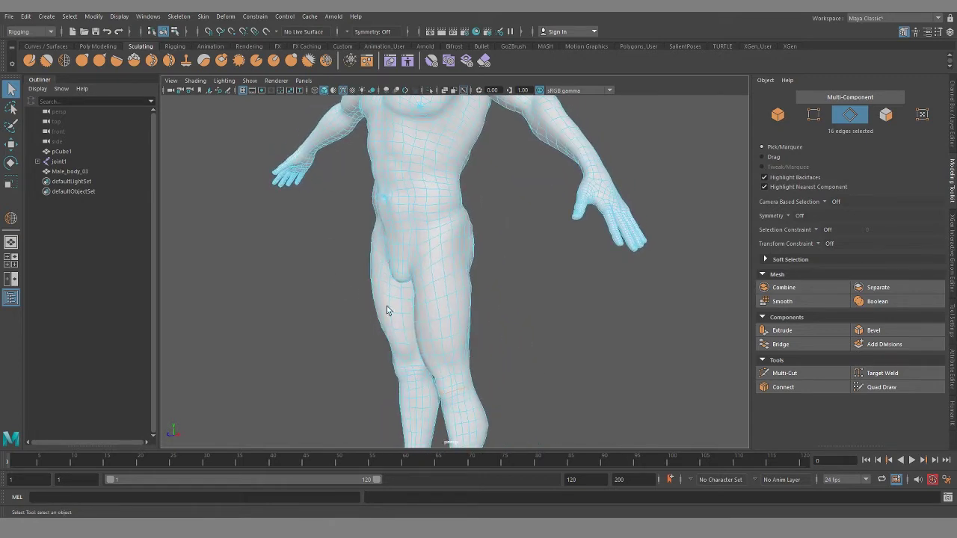
pyautogui.keyDown('alt'); pyautogui.moveTo(404, 317); pyautogui.dragTo(438, 282); pyautogui.keyUp('alt')
pyautogui.scroll(5, 452, 276)
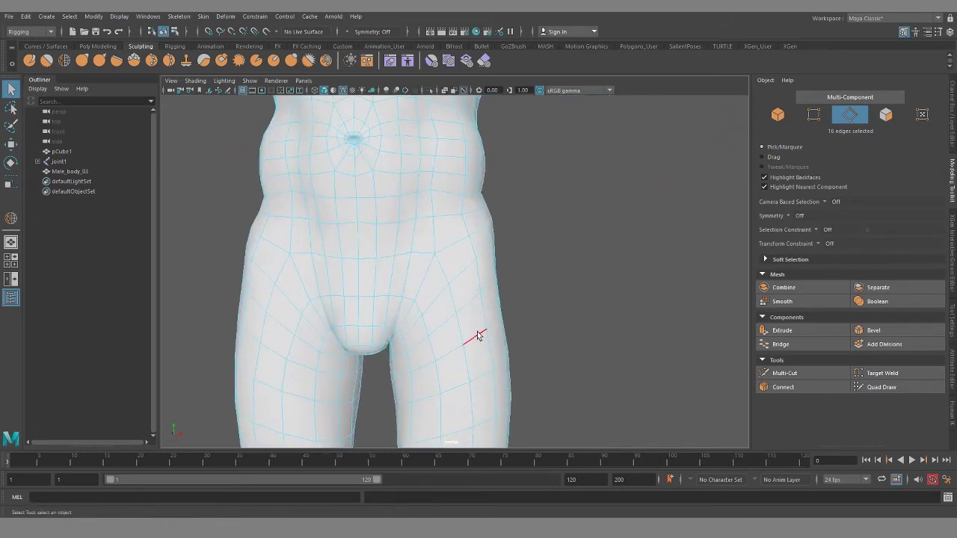
pyautogui.keyDown('alt'); pyautogui.moveTo(487, 356); pyautogui.dragTo(507, 297); pyautogui.keyUp('alt')
pyautogui.click(491, 313)
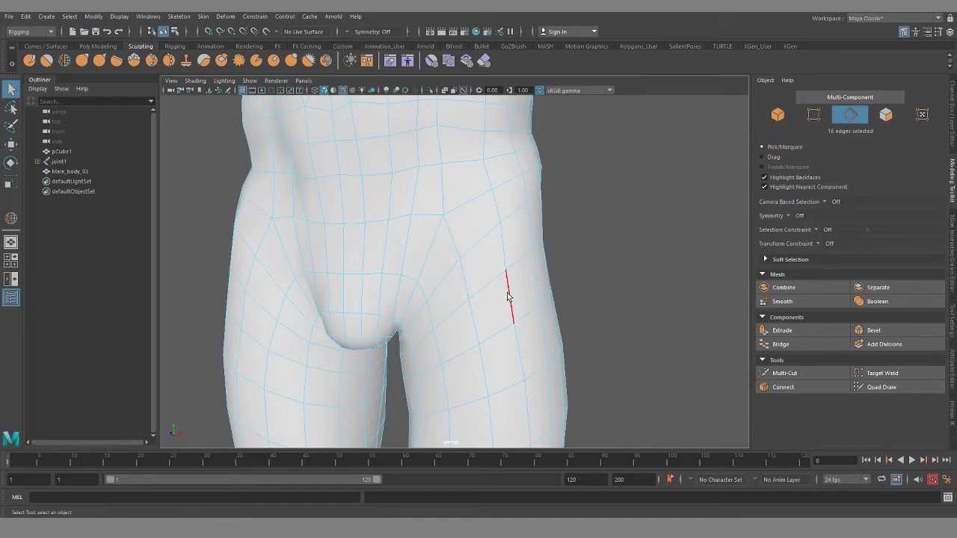
pyautogui.keyDown('alt'); pyautogui.moveTo(459, 277); pyautogui.dragTo(458, 298, button='middle'); pyautogui.keyUp('alt')
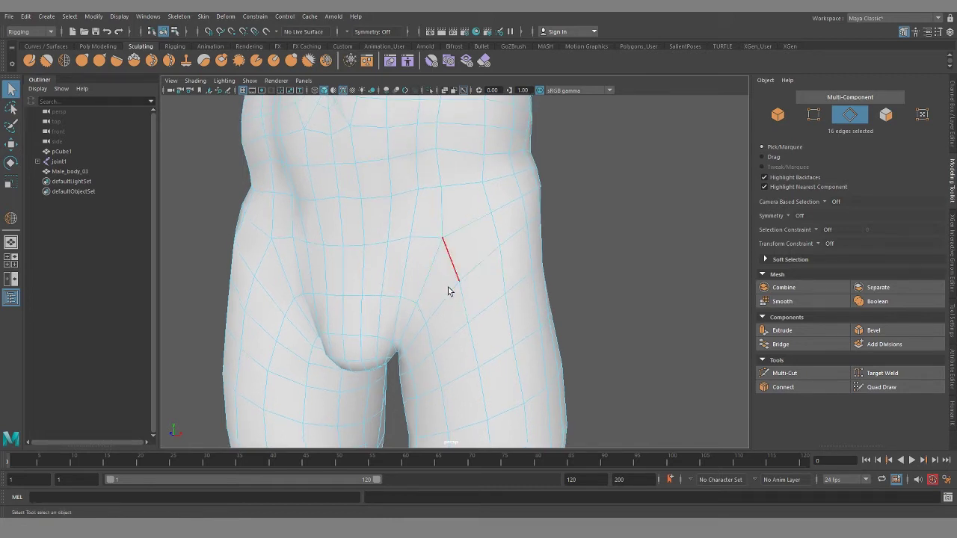
pyautogui.keyDown('alt'); pyautogui.moveTo(442, 294); pyautogui.dragTo(463, 260); pyautogui.keyUp('alt')
# - Select the slanted edge loop around the hip and check how it continues behind the thigh
pyautogui.doubleClick(503, 201)
pyautogui.keyDown('alt'); pyautogui.moveTo(482, 211); pyautogui.dragTo(506, 293); pyautogui.keyUp('alt')
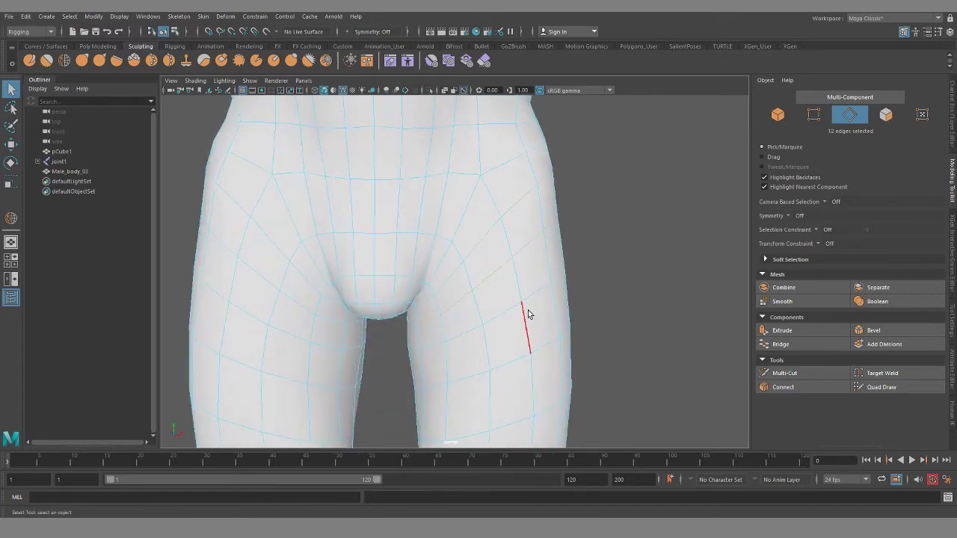
pyautogui.keyDown('alt'); pyautogui.moveTo(533, 324); pyautogui.dragTo(450, 299); pyautogui.keyUp('alt')
pyautogui.doubleClick(410, 177)
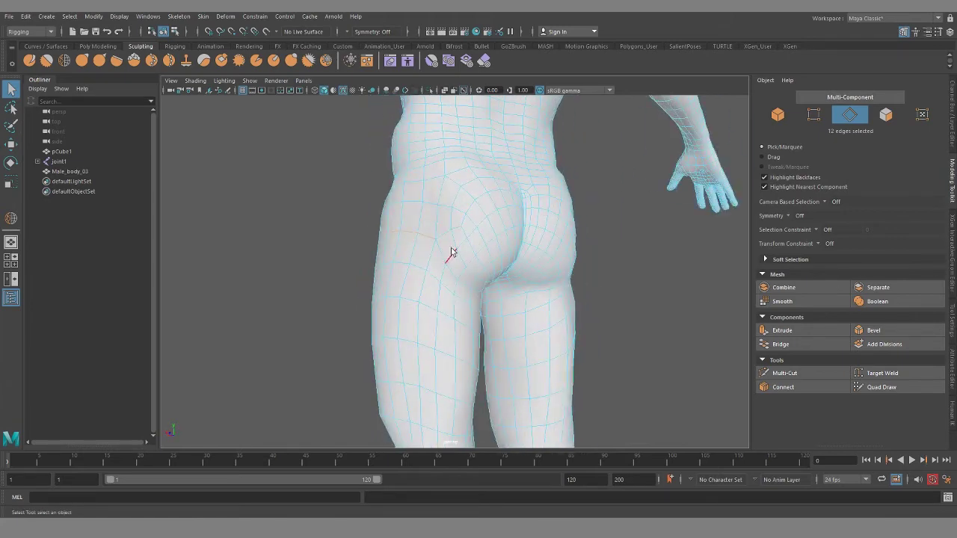
# - Select the neighbouring edge loops that run around the male body's shoulder and armpit
pyautogui.keyDown('alt'); pyautogui.moveTo(474, 244); pyautogui.dragTo(537, 256); pyautogui.keyUp('alt')
pyautogui.keyDown('alt'); pyautogui.moveTo(479, 196); pyautogui.dragTo(404, 258, button='middle'); pyautogui.keyUp('alt')
pyautogui.keyDown('alt'); pyautogui.moveTo(404, 259); pyautogui.dragTo(432, 297, button='right'); pyautogui.keyUp('alt')
pyautogui.keyDown('alt'); pyautogui.moveTo(431, 297); pyautogui.dragTo(393, 283); pyautogui.keyUp('alt')
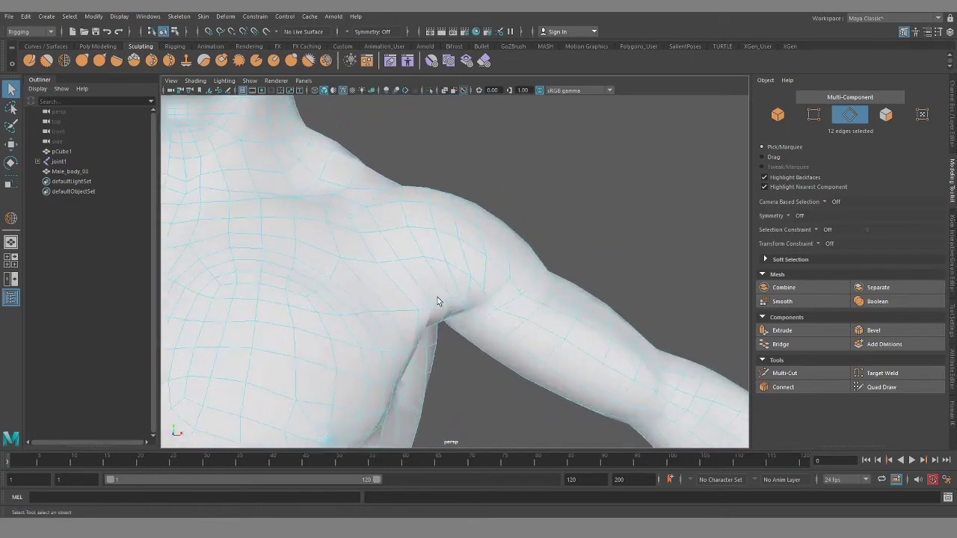
pyautogui.click(368, 243)
pyautogui.keyDown('alt'); pyautogui.moveTo(406, 243); pyautogui.dragTo(447, 290); pyautogui.keyUp('alt')
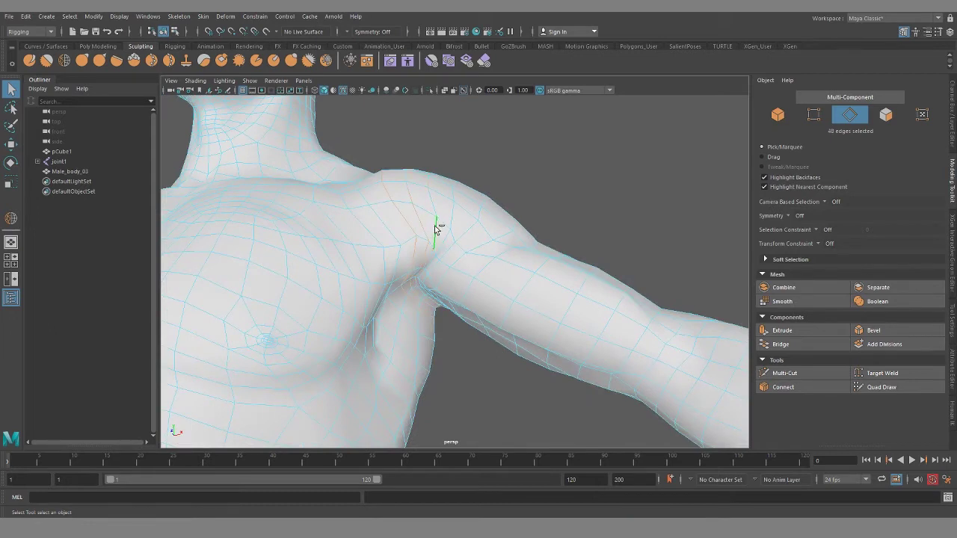
# - Try moving the selected shoulder edge loops with the Move tool, and undo the move
pyautogui.keyDown('alt'); pyautogui.moveTo(427, 277); pyautogui.dragTo(408, 319); pyautogui.keyUp('alt')
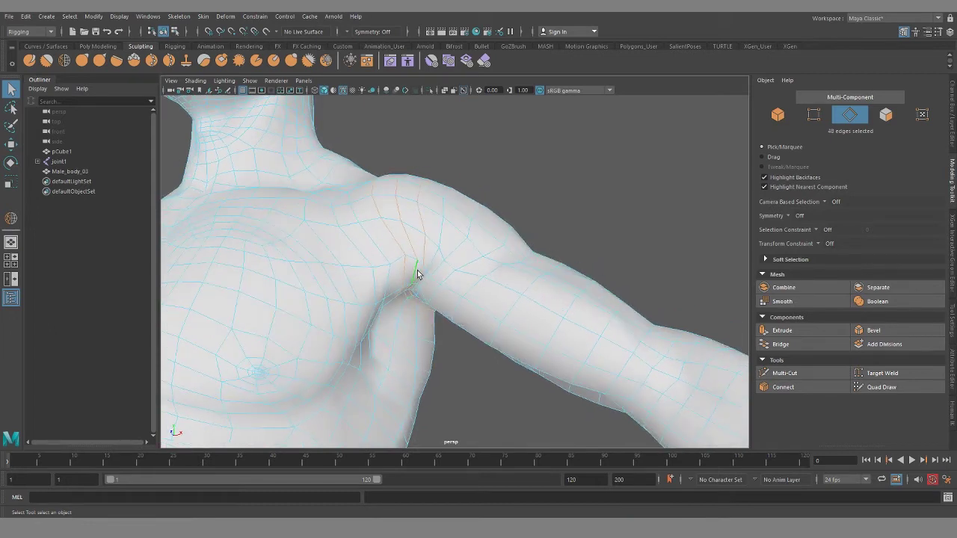
pyautogui.keyDown('alt'); pyautogui.moveTo(418, 274); pyautogui.dragTo(396, 219); pyautogui.keyUp('alt')
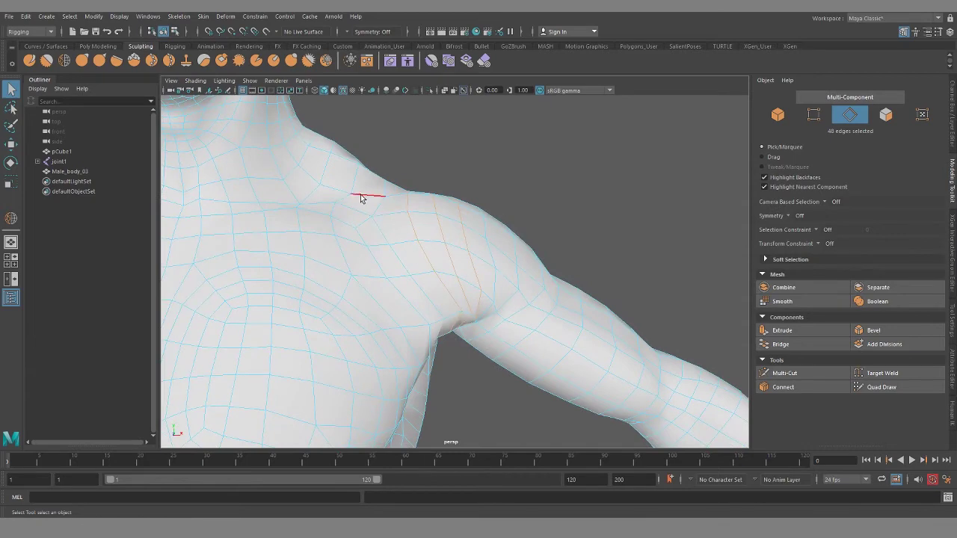
pyautogui.keyDown('alt'); pyautogui.moveTo(461, 393); pyautogui.dragTo(402, 278); pyautogui.keyUp('alt')
pyautogui.press('w')
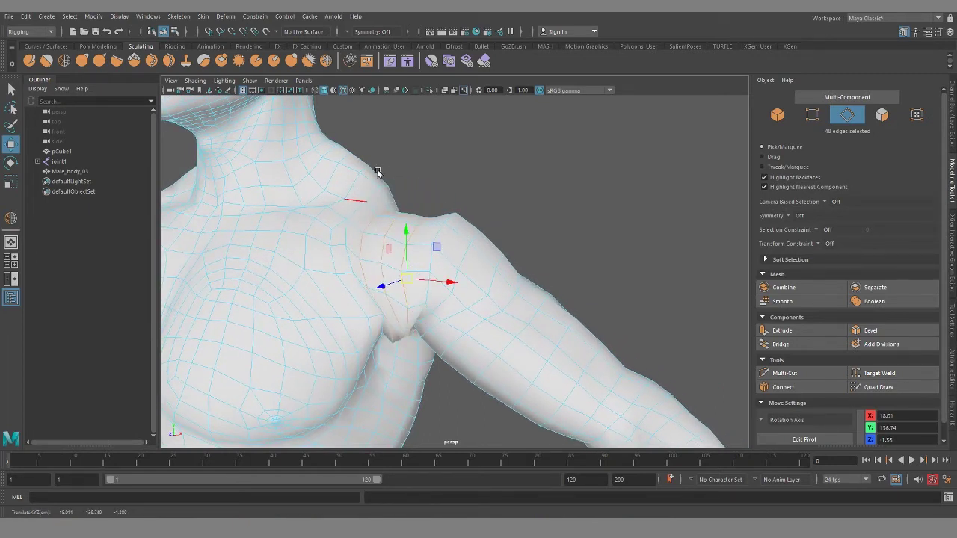
pyautogui.hotkey('ctrl', 'z')
# - Examine the male body's edge flow from the shoulder down to the hips and thighs
pyautogui.keyDown('alt'); pyautogui.moveTo(479, 305); pyautogui.dragTo(453, 314, button='right'); pyautogui.keyUp('alt')
pyautogui.keyDown('alt'); pyautogui.moveTo(453, 314); pyautogui.dragTo(448, 289); pyautogui.keyUp('alt')
pyautogui.keyDown('alt'); pyautogui.moveTo(448, 288); pyautogui.dragTo(470, 384, button='right'); pyautogui.keyUp('alt')
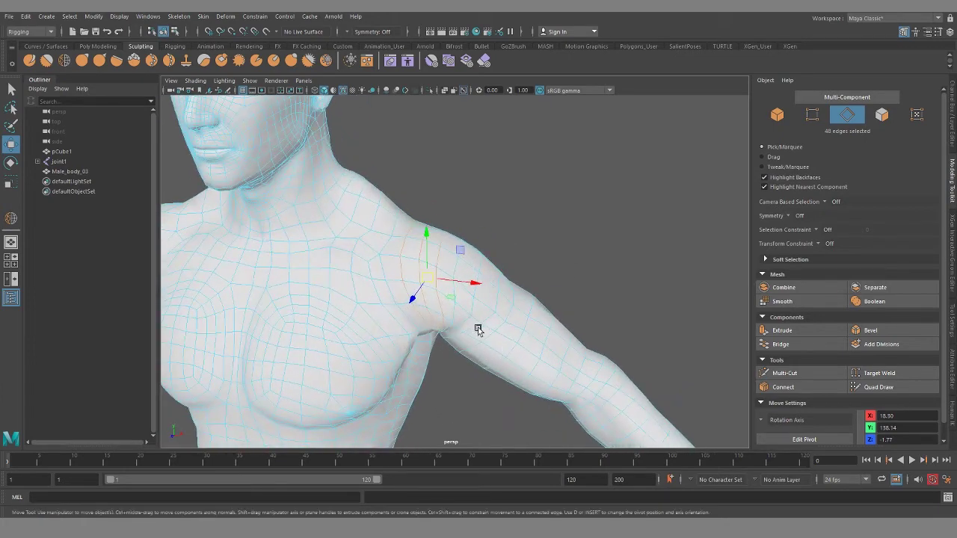
pyautogui.keyDown('alt'); pyautogui.moveTo(470, 385); pyautogui.dragTo(440, 341, button='middle'); pyautogui.keyUp('alt')
pyautogui.keyDown('alt'); pyautogui.moveTo(440, 341); pyautogui.dragTo(462, 373); pyautogui.keyUp('alt')
pyautogui.keyDown('alt'); pyautogui.moveTo(461, 373); pyautogui.dragTo(465, 243, button='middle'); pyautogui.keyUp('alt')
pyautogui.keyDown('alt'); pyautogui.moveTo(465, 243); pyautogui.dragTo(560, 256, button='right'); pyautogui.keyUp('alt')
pyautogui.keyDown('alt'); pyautogui.moveTo(559, 256); pyautogui.dragTo(512, 277); pyautogui.keyUp('alt')
pyautogui.keyDown('alt'); pyautogui.moveTo(513, 277); pyautogui.dragTo(477, 295, button='middle'); pyautogui.keyUp('alt')
pyautogui.keyDown('alt'); pyautogui.moveTo(478, 296); pyautogui.dragTo(494, 302, button='right'); pyautogui.keyUp('alt')
pyautogui.keyDown('alt'); pyautogui.moveTo(493, 302); pyautogui.dragTo(473, 279); pyautogui.keyUp('alt')
pyautogui.keyDown('alt'); pyautogui.moveTo(474, 279); pyautogui.dragTo(403, 288, button='right'); pyautogui.keyUp('alt')
pyautogui.keyDown('alt'); pyautogui.moveTo(402, 287); pyautogui.dragTo(412, 237, button='middle'); pyautogui.keyUp('alt')
pyautogui.keyDown('alt'); pyautogui.moveTo(412, 237); pyautogui.dragTo(431, 264, button='right'); pyautogui.keyUp('alt')
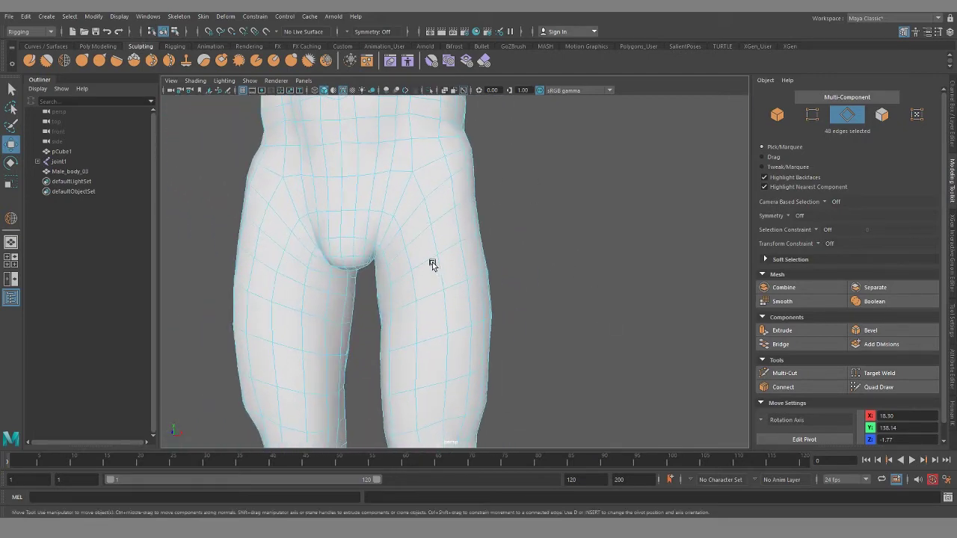
# - Examine the edge flow around the male body's groin, hips and thighs down to the lower legs
pyautogui.keyDown('alt'); pyautogui.moveTo(414, 264); pyautogui.dragTo(393, 263); pyautogui.keyUp('alt')
pyautogui.keyDown('alt'); pyautogui.moveTo(392, 263); pyautogui.dragTo(455, 299, button='middle'); pyautogui.keyUp('alt')
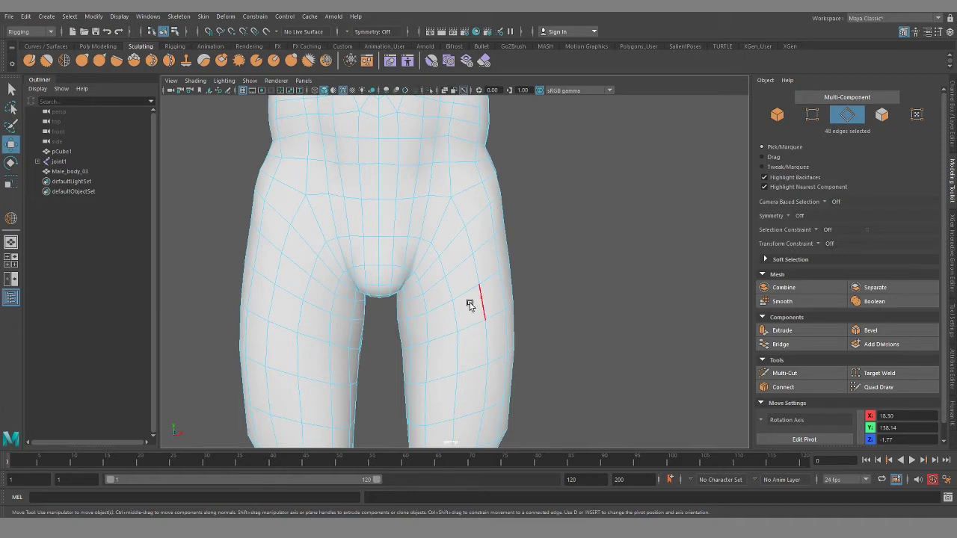
pyautogui.keyDown('alt'); pyautogui.moveTo(534, 279); pyautogui.dragTo(550, 259); pyautogui.keyUp('alt')
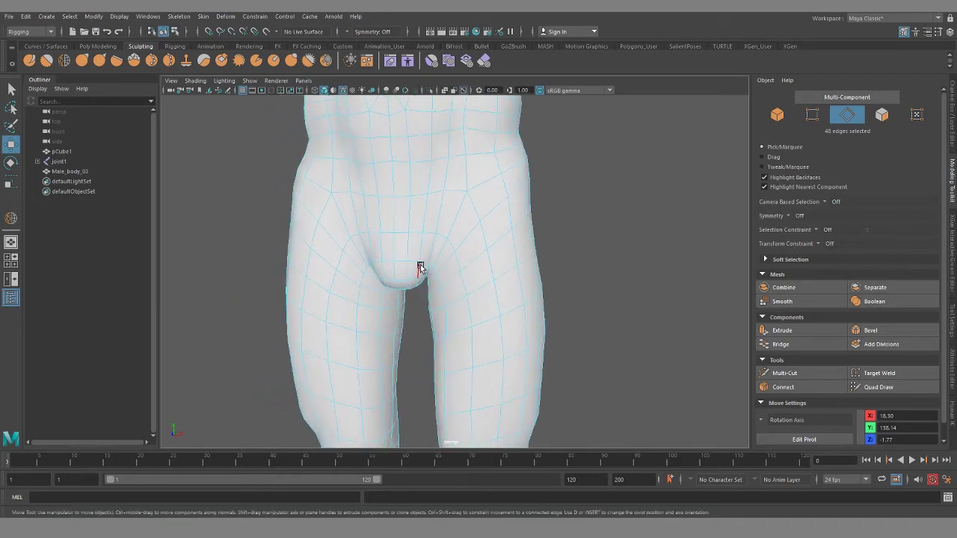
pyautogui.keyDown('alt'); pyautogui.moveTo(445, 269); pyautogui.dragTo(417, 273); pyautogui.keyUp('alt')
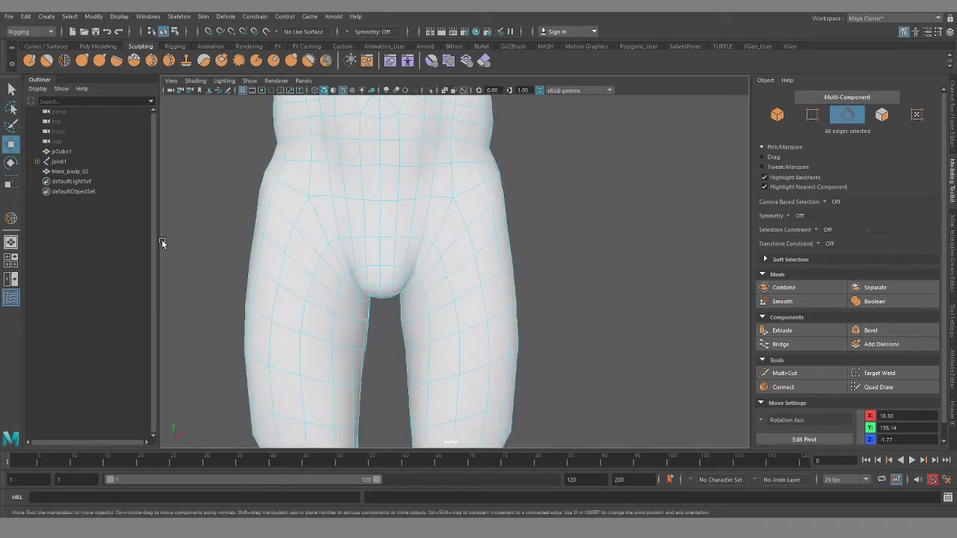
pyautogui.scroll(-3, 437, 306)
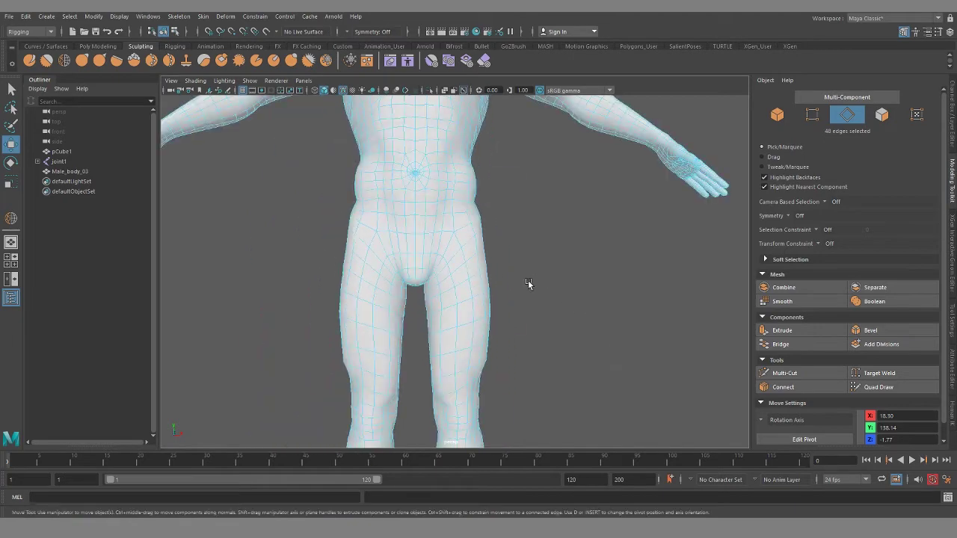
pyautogui.keyDown('alt'); pyautogui.moveTo(528, 284); pyautogui.dragTo(529, 337, button='middle'); pyautogui.keyUp('alt')
pyautogui.moveTo(530, 337)
pyautogui.keyDown('alt'); pyautogui.mouseDown()
pyautogui.moveTo(515, 341)
pyautogui.moveTo(537, 340)
pyautogui.mouseUp(); pyautogui.keyUp('alt')
pyautogui.keyDown('alt'); pyautogui.moveTo(547, 419); pyautogui.dragTo(478, 303, button='middle'); pyautogui.keyUp('alt')
pyautogui.keyDown('alt'); pyautogui.moveTo(479, 304); pyautogui.dragTo(416, 314, button='right'); pyautogui.keyUp('alt')
pyautogui.keyDown('alt'); pyautogui.moveTo(418, 317); pyautogui.dragTo(420, 278, button='middle'); pyautogui.keyUp('alt')
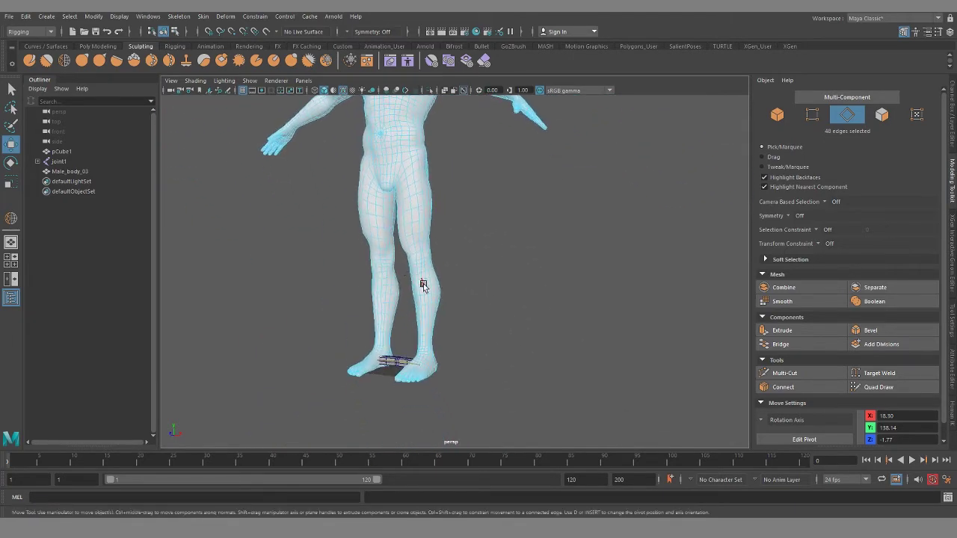
# - Hide the male body, the skinned bar and its joint chain to clear the scene
pyautogui.moveTo(374, 126); pyautogui.dragTo(410, 116, button='right')
pyautogui.press('h')
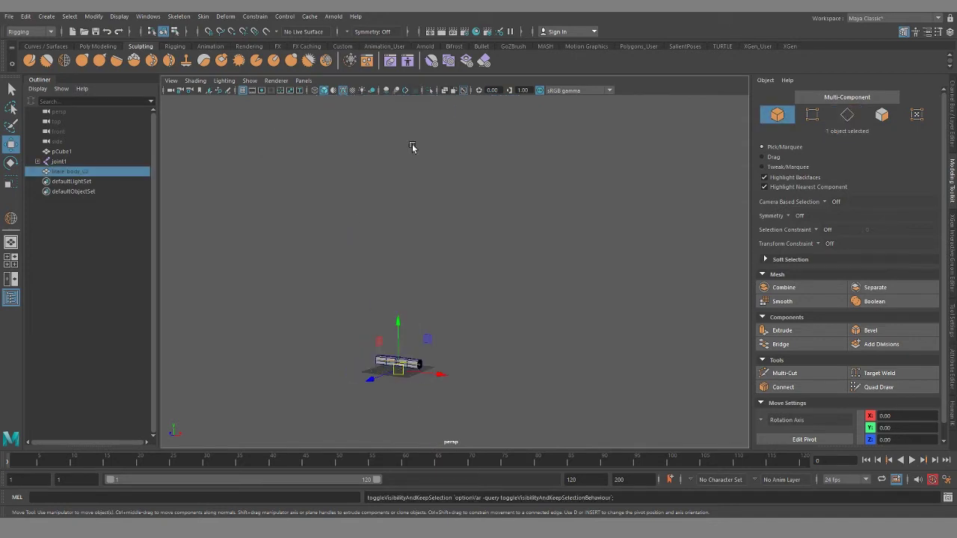
pyautogui.keyDown('alt'); pyautogui.moveTo(393, 295); pyautogui.dragTo(500, 254, button='right'); pyautogui.keyUp('alt')
pyautogui.keyDown('alt'); pyautogui.moveTo(500, 254); pyautogui.dragTo(418, 289); pyautogui.keyUp('alt')
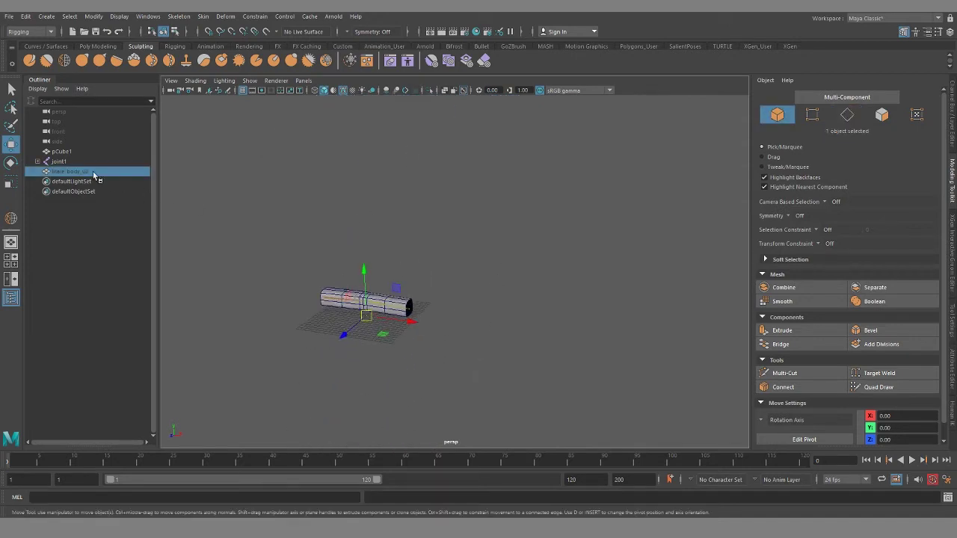
pyautogui.moveTo(72, 153); pyautogui.dragTo(69, 163)
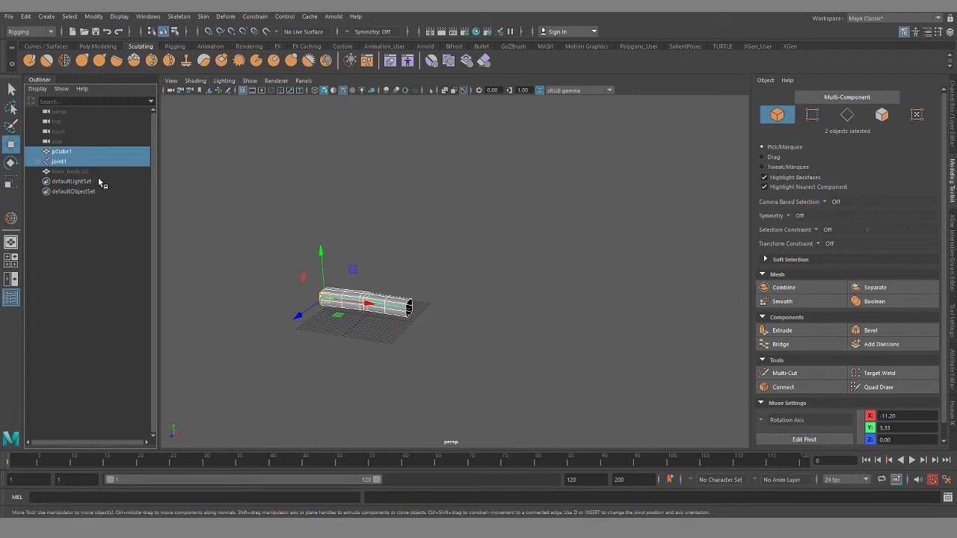
pyautogui.press('h')
pyautogui.click(203, 140)
# - Create a polygon cube, scale it into a tall box of about 5.17 × 8.3 × 5.17 and raise it to about Y 7.78
pyautogui.click(97, 47)
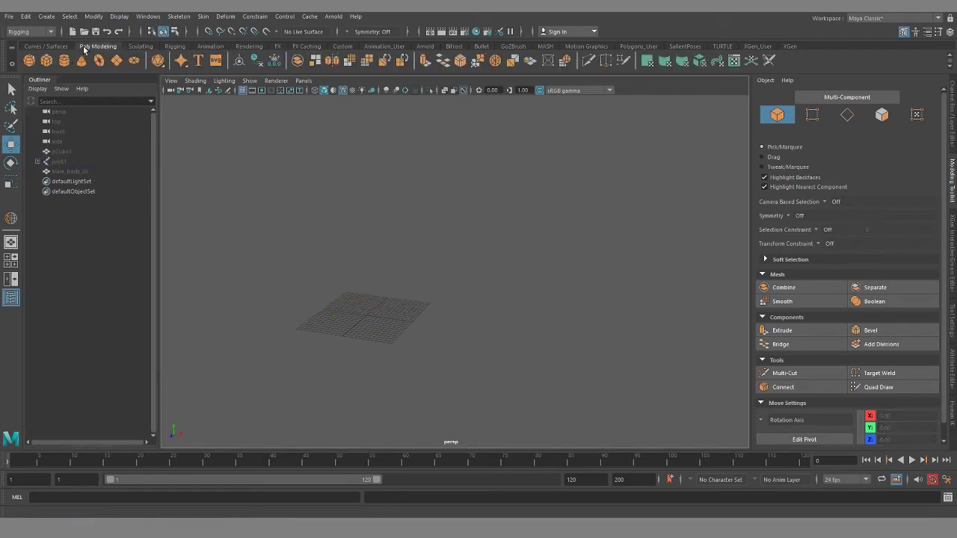
pyautogui.click(46, 60)
pyautogui.keyDown('alt'); pyautogui.moveTo(340, 254); pyautogui.dragTo(508, 367, button='right'); pyautogui.keyUp('alt')
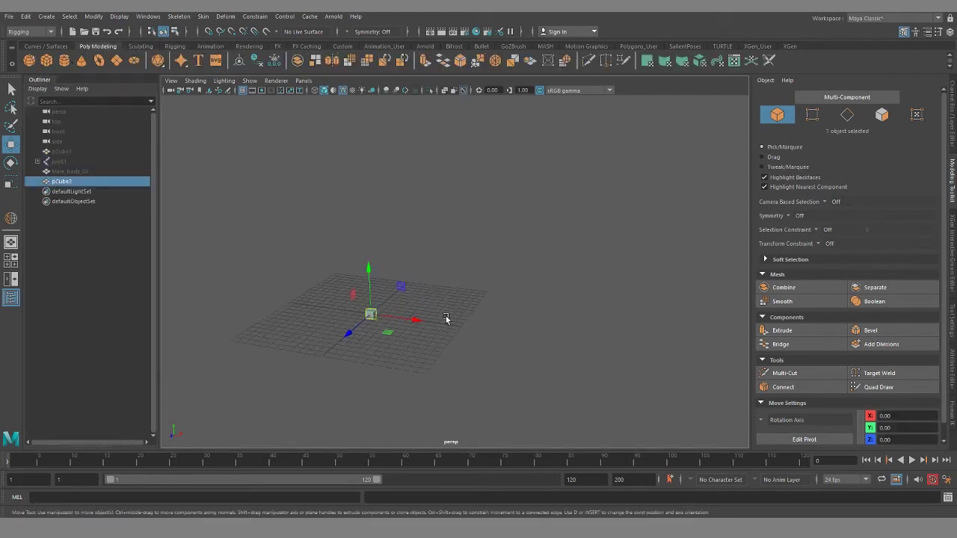
pyautogui.press('r')
pyautogui.moveTo(371, 314); pyautogui.dragTo(386, 312)
pyautogui.moveTo(368, 270); pyautogui.dragTo(366, 208)
pyautogui.press('w')
pyautogui.keyDown('alt'); pyautogui.moveTo(544, 312); pyautogui.dragTo(553, 345, button='middle'); pyautogui.keyUp('alt')
pyautogui.keyDown('alt'); pyautogui.moveTo(409, 234); pyautogui.dragTo(440, 237, button='middle'); pyautogui.keyUp('alt')
pyautogui.keyDown('alt'); pyautogui.moveTo(440, 237); pyautogui.dragTo(396, 229); pyautogui.keyUp('alt')
pyautogui.keyDown('alt'); pyautogui.moveTo(396, 254); pyautogui.dragTo(433, 293, button='right'); pyautogui.keyUp('alt')
pyautogui.keyDown('alt'); pyautogui.moveTo(434, 293); pyautogui.dragTo(555, 337, button='middle'); pyautogui.keyUp('alt')
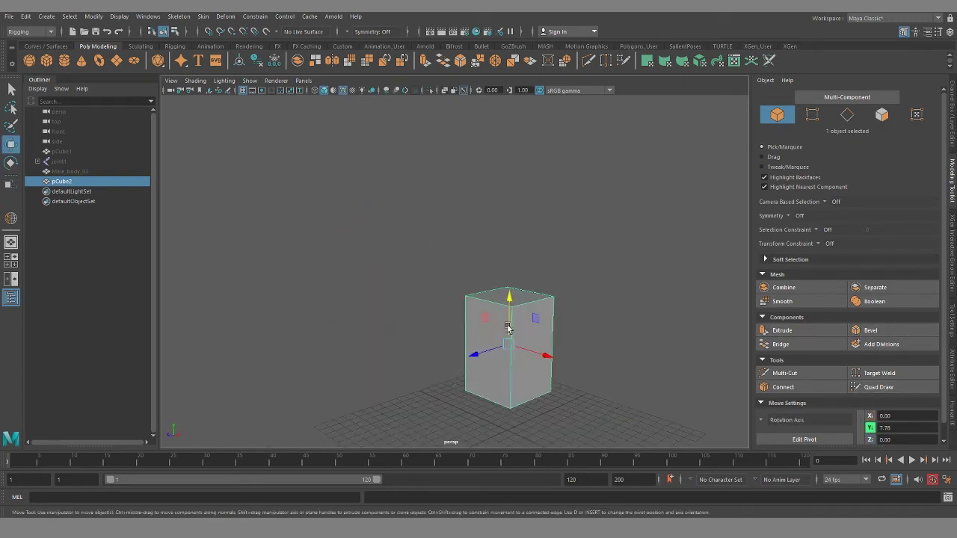
pyautogui.keyDown('alt'); pyautogui.moveTo(591, 306); pyautogui.dragTo(554, 300, button='middle'); pyautogui.keyUp('alt')
# - Set the box's width, height and depth subdivisions to 3
pyautogui.click(951, 127)
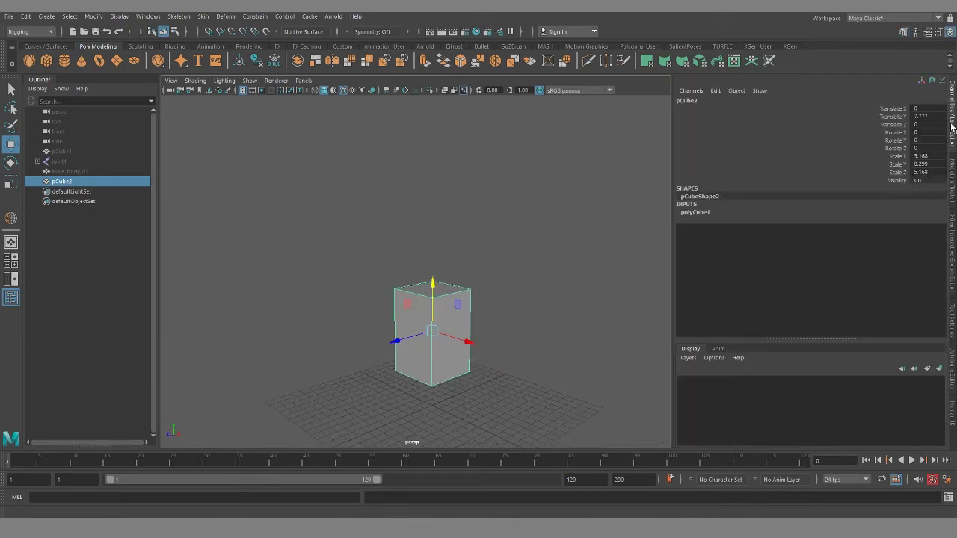
pyautogui.click(717, 213)
pyautogui.moveTo(876, 246); pyautogui.dragTo(876, 261)
pyautogui.moveTo(560, 323); pyautogui.dragTo(574, 321, button='middle')
pyautogui.scroll(8, 545, 348)
pyautogui.scroll(3, 435, 296)
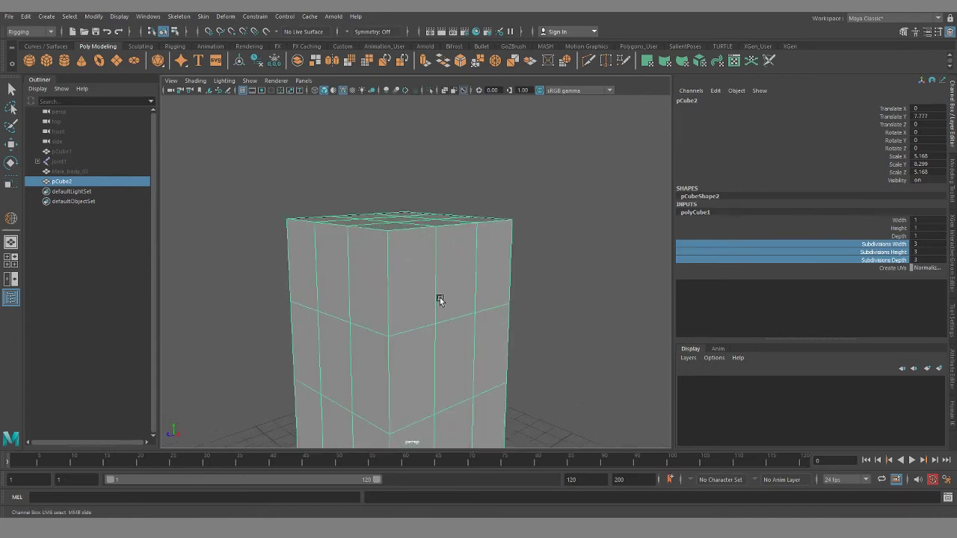
pyautogui.keyDown('alt'); pyautogui.moveTo(440, 298); pyautogui.dragTo(421, 311); pyautogui.keyUp('alt')
# - Try the Relax tool on the box, undo the stroke and set the symmetry to Object X
pyautogui.click(135, 46)
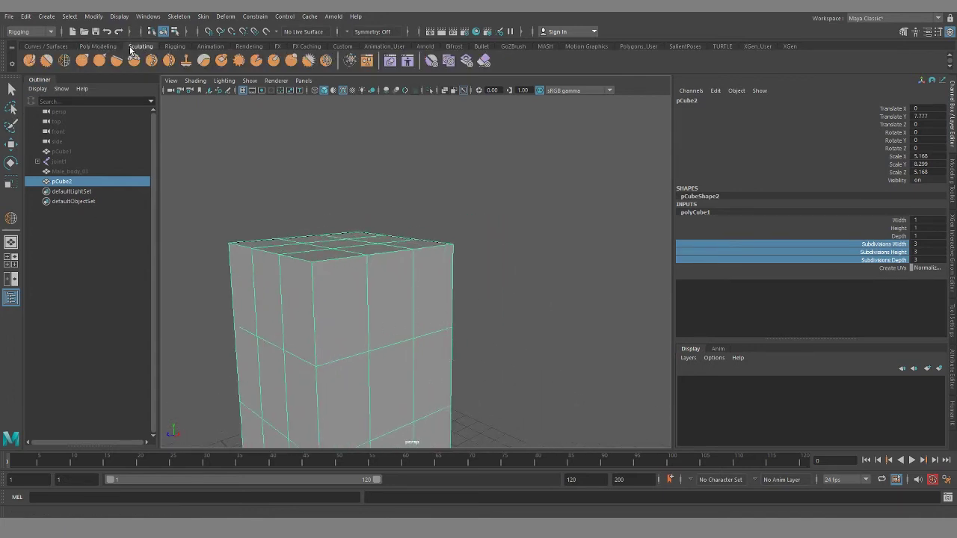
pyautogui.click(64, 60)
pyautogui.scroll(3, 381, 281)
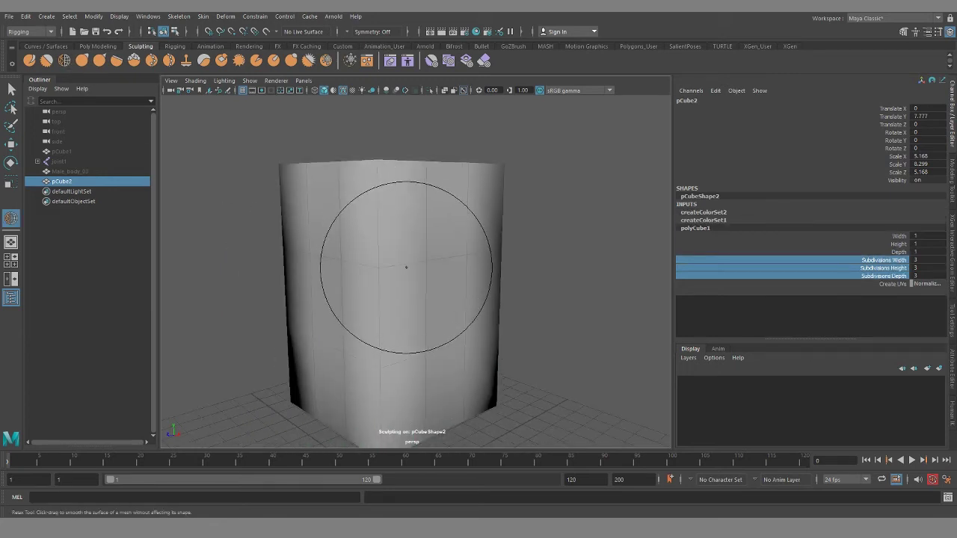
pyautogui.hotkey('ctrl', 'z')
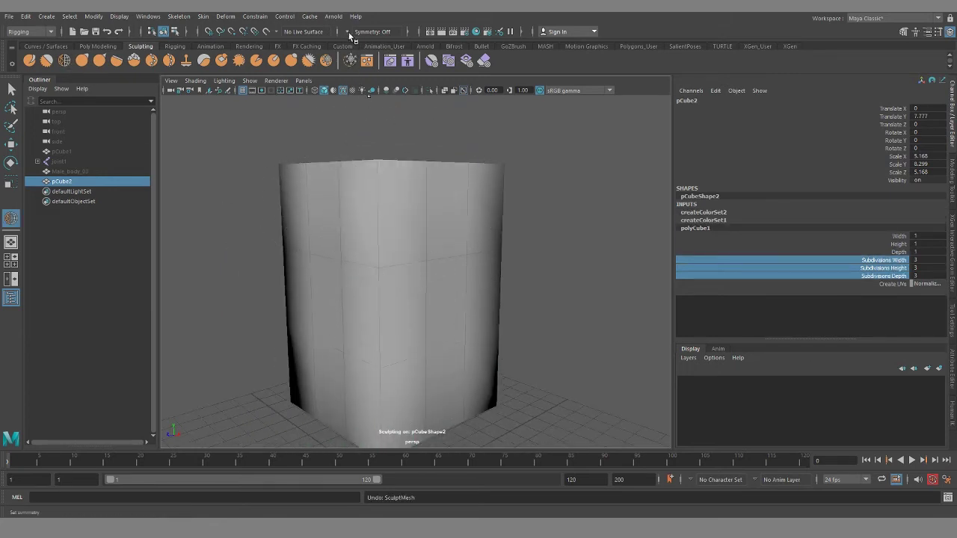
pyautogui.click(349, 36)
pyautogui.click(369, 52)
# - Relax the box's corners and sides with symmetric brush strokes to round it into a simple torso
pyautogui.keyDown('alt'); pyautogui.moveTo(474, 348); pyautogui.dragTo(443, 364); pyautogui.keyUp('alt')
pyautogui.keyDown('alt'); pyautogui.moveTo(444, 365); pyautogui.dragTo(458, 379, button='middle'); pyautogui.keyUp('alt')
pyautogui.moveTo(371, 177)
pyautogui.mouseDown()
pyautogui.moveTo(384, 127)
pyautogui.moveTo(381, 152)
pyautogui.moveTo(406, 171)
pyautogui.moveTo(378, 313)
pyautogui.mouseUp()
pyautogui.keyDown('alt'); pyautogui.moveTo(448, 337); pyautogui.dragTo(382, 286); pyautogui.keyUp('alt')
pyautogui.keyDown('alt'); pyautogui.moveTo(366, 278); pyautogui.dragTo(213, 209, button='middle'); pyautogui.keyUp('alt')
pyautogui.moveTo(506, 396)
pyautogui.mouseDown()
pyautogui.moveTo(516, 390)
pyautogui.moveTo(505, 350)
pyautogui.mouseUp()
pyautogui.moveTo(462, 231)
pyautogui.mouseDown()
pyautogui.moveTo(534, 228)
pyautogui.moveTo(532, 214)
pyautogui.moveTo(544, 273)
pyautogui.mouseUp()
pyautogui.keyDown('alt'); pyautogui.moveTo(643, 340); pyautogui.dragTo(515, 323, button='middle'); pyautogui.keyUp('alt')
pyautogui.moveTo(514, 323)
pyautogui.mouseDown()
pyautogui.moveTo(498, 358)
pyautogui.moveTo(489, 319)
pyautogui.mouseUp()
pyautogui.moveTo(504, 228); pyautogui.dragTo(490, 299)
pyautogui.keyDown('alt'); pyautogui.moveTo(472, 333); pyautogui.dragTo(477, 247, button='middle'); pyautogui.keyUp('alt')
pyautogui.moveTo(477, 241)
pyautogui.mouseDown()
pyautogui.moveTo(438, 331)
pyautogui.moveTo(471, 368)
pyautogui.mouseUp()
pyautogui.moveTo(413, 337)
pyautogui.keyDown('alt'); pyautogui.mouseDown()
pyautogui.moveTo(474, 330)
pyautogui.moveTo(411, 340)
pyautogui.mouseUp(); pyautogui.keyUp('alt')
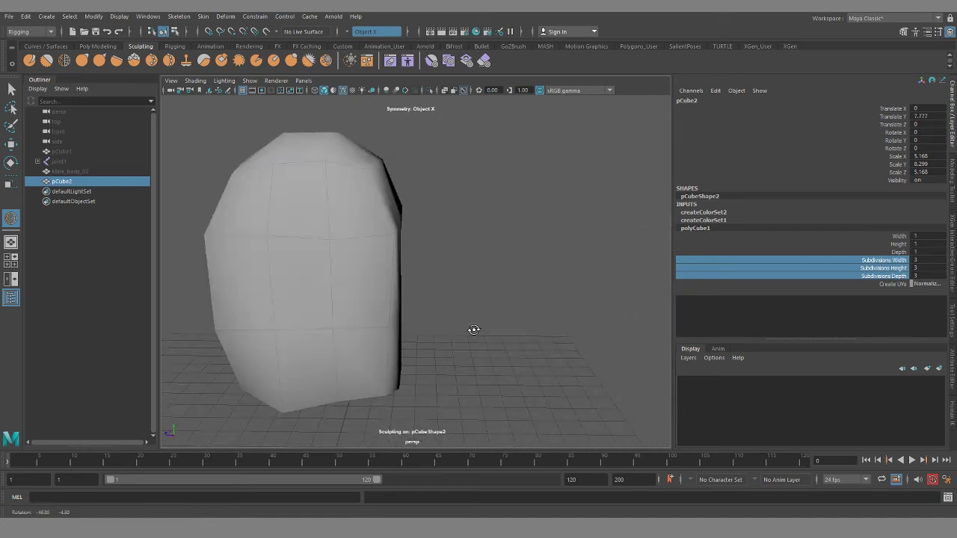
# - Turn on the smooth mesh preview for the torso and leave sculpting
pyautogui.keyDown('alt'); pyautogui.moveTo(411, 340); pyautogui.dragTo(340, 354, button='right'); pyautogui.keyUp('alt')
pyautogui.keyDown('alt'); pyautogui.moveTo(339, 355); pyautogui.dragTo(411, 356, button='middle'); pyautogui.keyUp('alt')
pyautogui.press('3')
pyautogui.keyDown('alt'); pyautogui.moveTo(410, 357); pyautogui.dragTo(329, 351); pyautogui.keyUp('alt')
pyautogui.press('q')
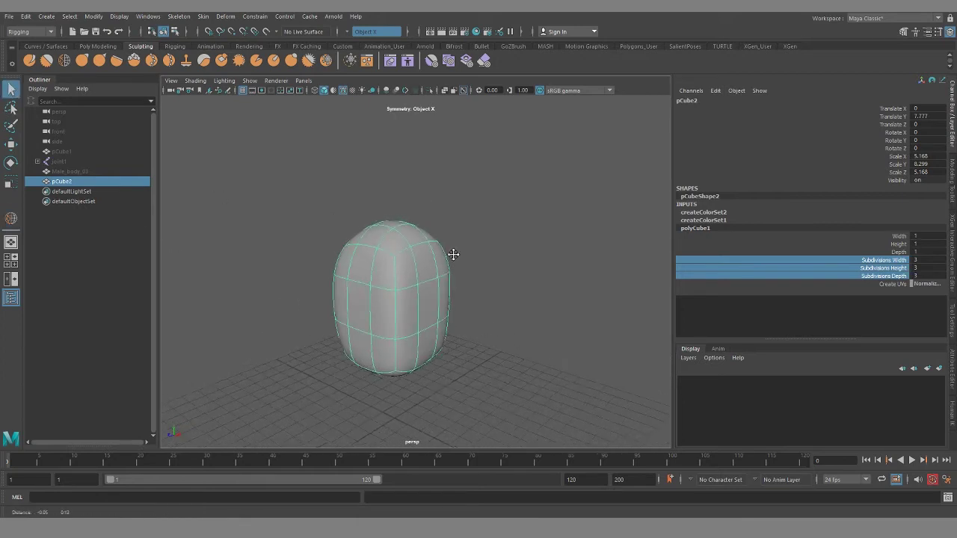
# - Select the middle face in the upper row on the torso's side as the arm's starting face
pyautogui.keyDown('alt'); pyautogui.moveTo(459, 262); pyautogui.dragTo(443, 327, button='right'); pyautogui.keyUp('alt')
pyautogui.moveTo(408, 251); pyautogui.dragTo(412, 272, button='right')
pyautogui.click(412, 272)
pyautogui.moveTo(412, 272)
pyautogui.keyDown('alt'); pyautogui.mouseDown()
pyautogui.moveTo(421, 321)
pyautogui.moveTo(475, 280)
pyautogui.mouseUp(); pyautogui.keyUp('alt')
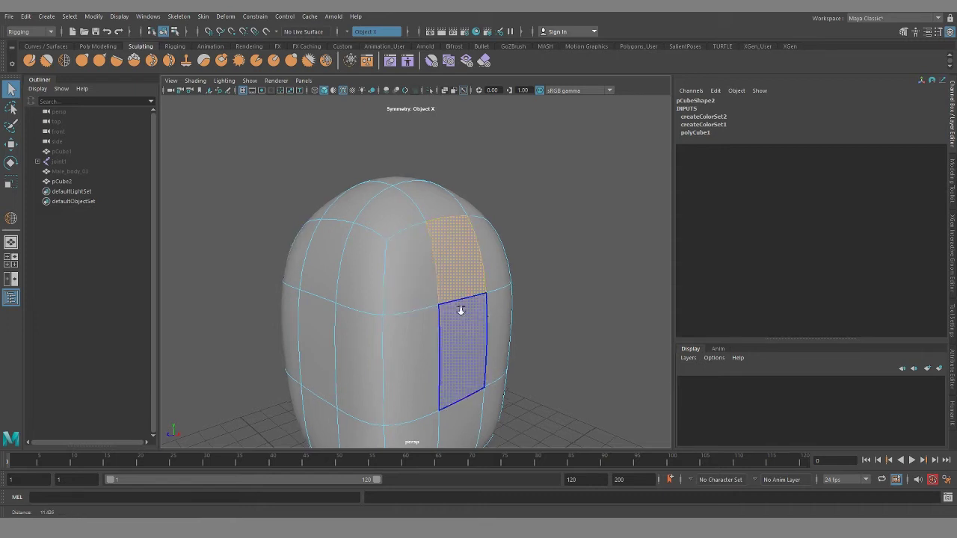
pyautogui.moveTo(450, 309)
pyautogui.keyDown('alt'); pyautogui.mouseDown()
pyautogui.moveTo(462, 257)
pyautogui.moveTo(482, 301)
pyautogui.moveTo(448, 298)
pyautogui.mouseUp(); pyautogui.keyUp('alt')
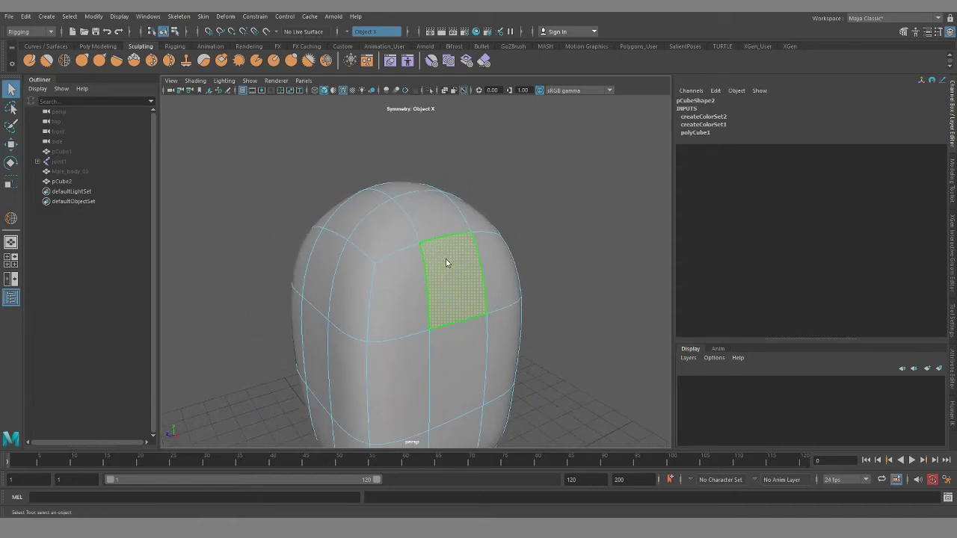
# - Reposition the vertices around the torso's upper side face to shape a rounder, larger opening for the shoulder
pyautogui.moveTo(445, 233); pyautogui.dragTo(403, 250, button='right')
pyautogui.click(421, 245)
pyautogui.keyDown('alt'); pyautogui.moveTo(431, 279); pyautogui.dragTo(467, 294, button='middle'); pyautogui.keyUp('alt')
pyautogui.press('w')
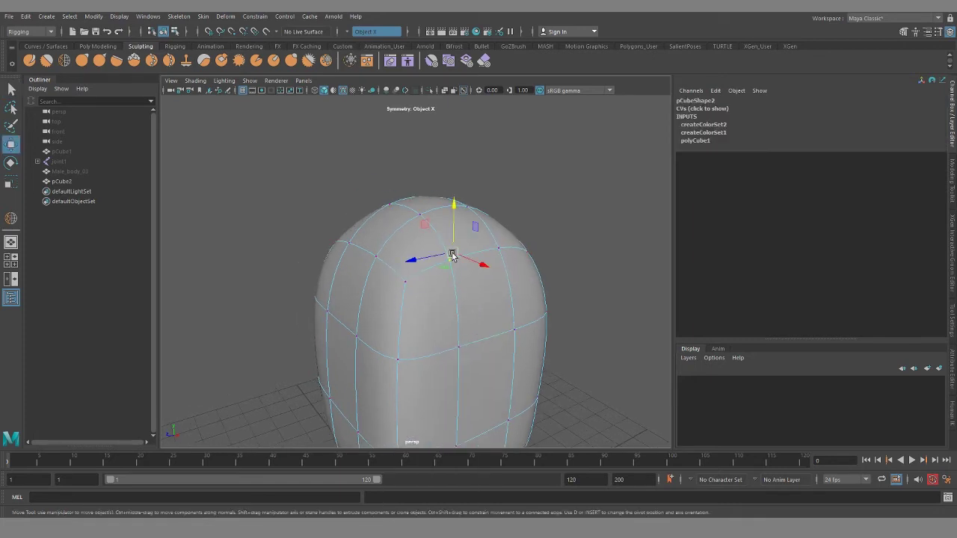
pyautogui.moveTo(452, 255); pyautogui.dragTo(487, 255)
pyautogui.click(501, 257)
pyautogui.keyDown('alt'); pyautogui.moveTo(501, 257); pyautogui.dragTo(424, 314, button='middle'); pyautogui.keyUp('alt')
pyautogui.keyDown('alt'); pyautogui.moveTo(424, 314); pyautogui.dragTo(388, 303); pyautogui.keyUp('alt')
pyautogui.keyDown('alt'); pyautogui.moveTo(388, 303); pyautogui.dragTo(418, 330, button='right'); pyautogui.keyUp('alt')
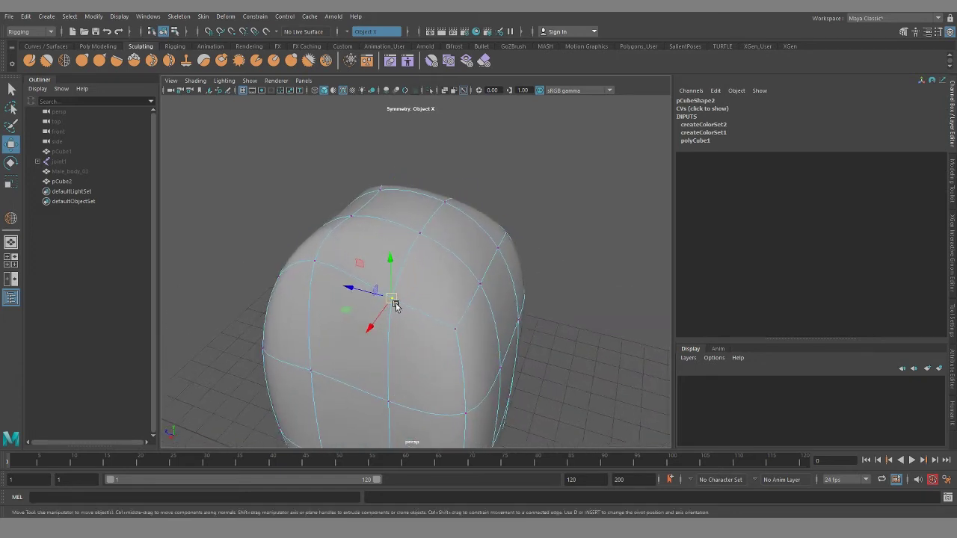
pyautogui.moveTo(395, 299); pyautogui.dragTo(493, 346)
pyautogui.click(360, 285)
pyautogui.moveTo(332, 282); pyautogui.dragTo(276, 299)
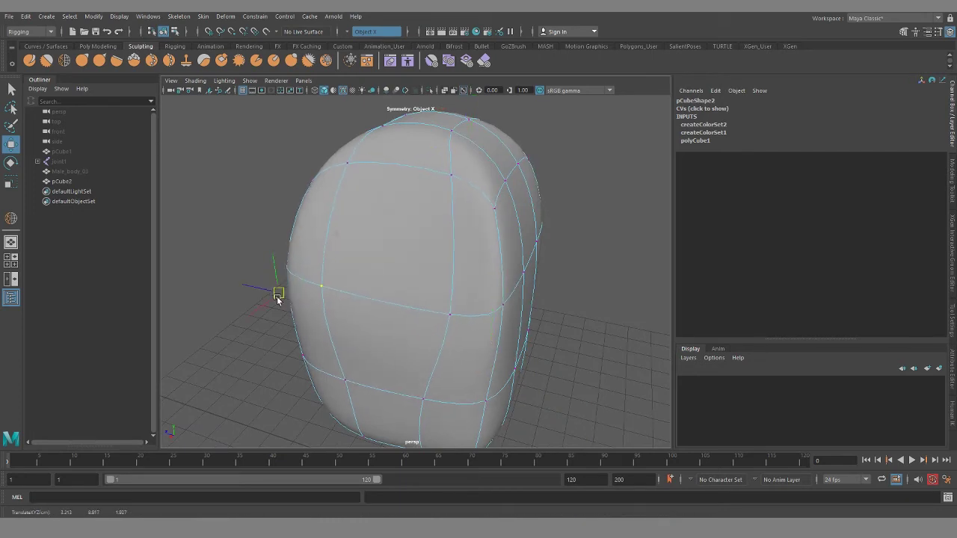
# - Extrude the upper side face by a local Z of 0.077 and scale the new face down slightly
pyautogui.keyDown('alt'); pyautogui.moveTo(346, 293); pyautogui.dragTo(378, 249); pyautogui.keyUp('alt')
pyautogui.moveTo(383, 244); pyautogui.dragTo(383, 266, button='right')
pyautogui.click(379, 260)
pyautogui.keyDown('alt'); pyautogui.moveTo(463, 329); pyautogui.dragTo(456, 290, button='middle'); pyautogui.keyUp('alt')
pyautogui.hotkey('ctrl', 'e')
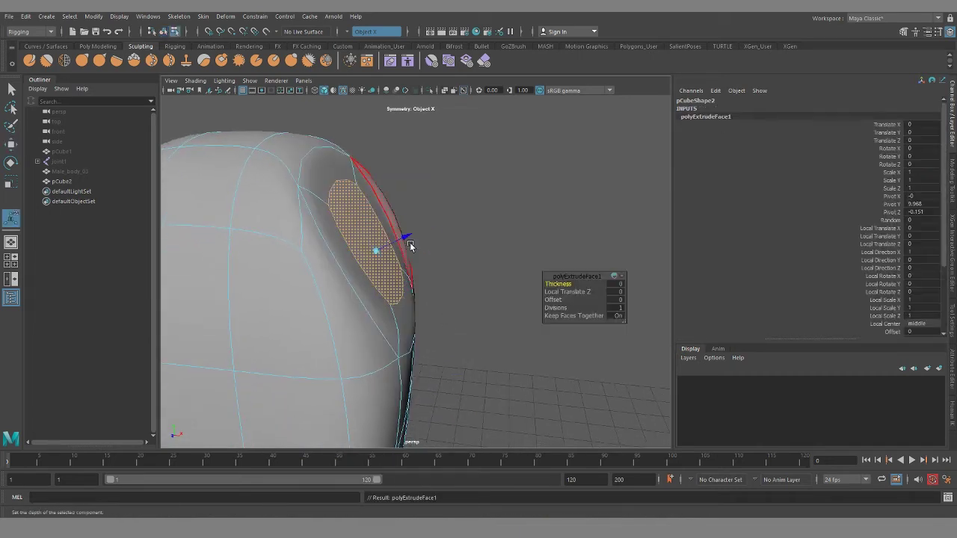
pyautogui.moveTo(378, 249); pyautogui.dragTo(410, 236)
pyautogui.keyDown('alt'); pyautogui.moveTo(434, 279); pyautogui.dragTo(379, 291); pyautogui.keyUp('alt')
pyautogui.press('r')
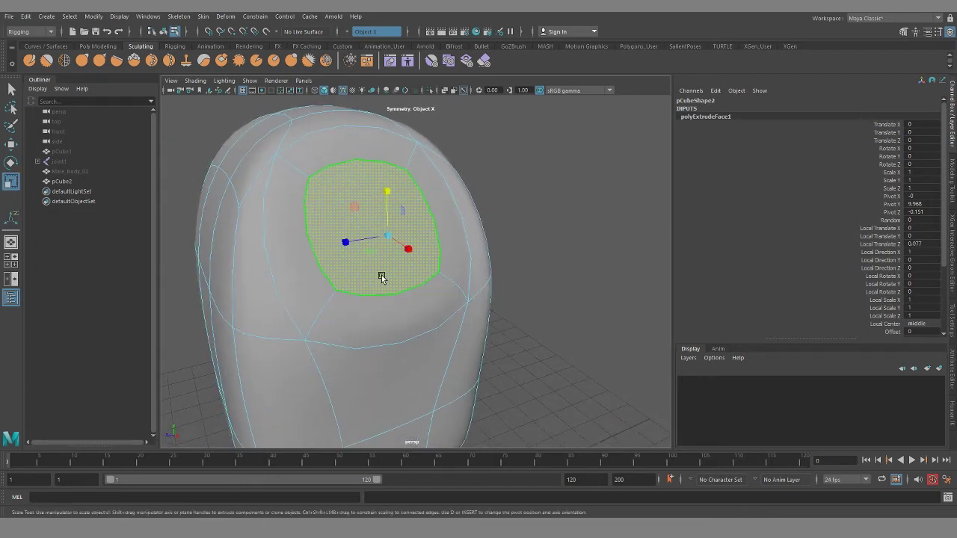
pyautogui.moveTo(388, 235); pyautogui.dragTo(421, 284)
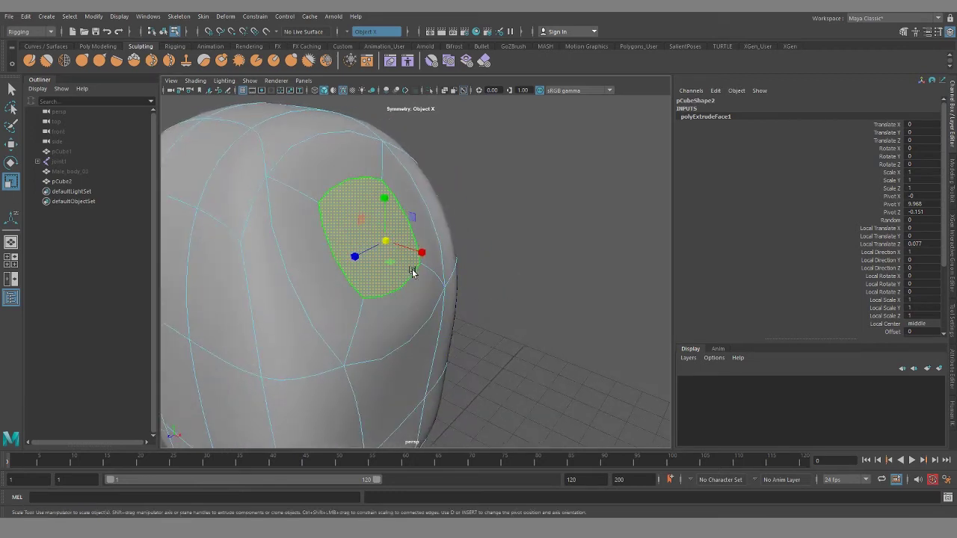
# - Extrude the shoulder face by 0.286 at a local scale of 0.7, and extrude it again by 2.057 to form an arm
pyautogui.hotkey('ctrl', 'e')
pyautogui.moveTo(381, 246); pyautogui.dragTo(432, 237)
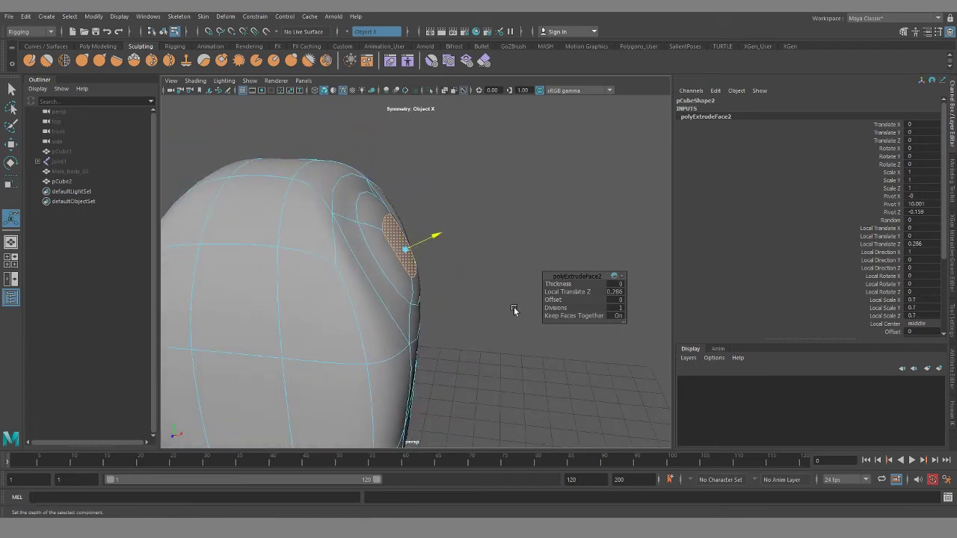
pyautogui.hotkey('ctrl', 'e')
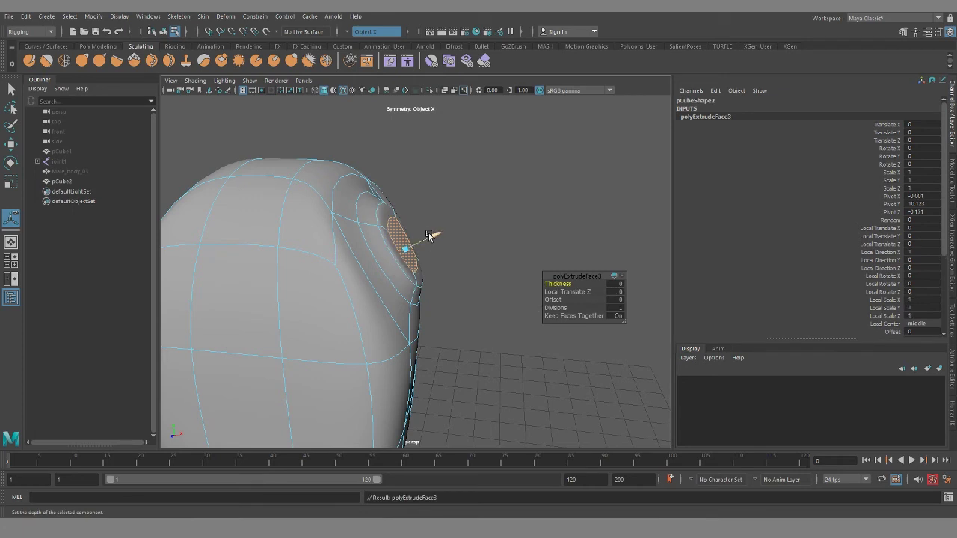
pyautogui.moveTo(430, 234); pyautogui.dragTo(508, 201)
# - Move the arm's end face farther outward and slightly downward
pyautogui.keyDown('alt'); pyautogui.moveTo(518, 236); pyautogui.dragTo(500, 255); pyautogui.keyUp('alt')
pyautogui.press('w')
pyautogui.moveTo(524, 217); pyautogui.dragTo(564, 223)
pyautogui.moveTo(503, 175); pyautogui.dragTo(499, 210)
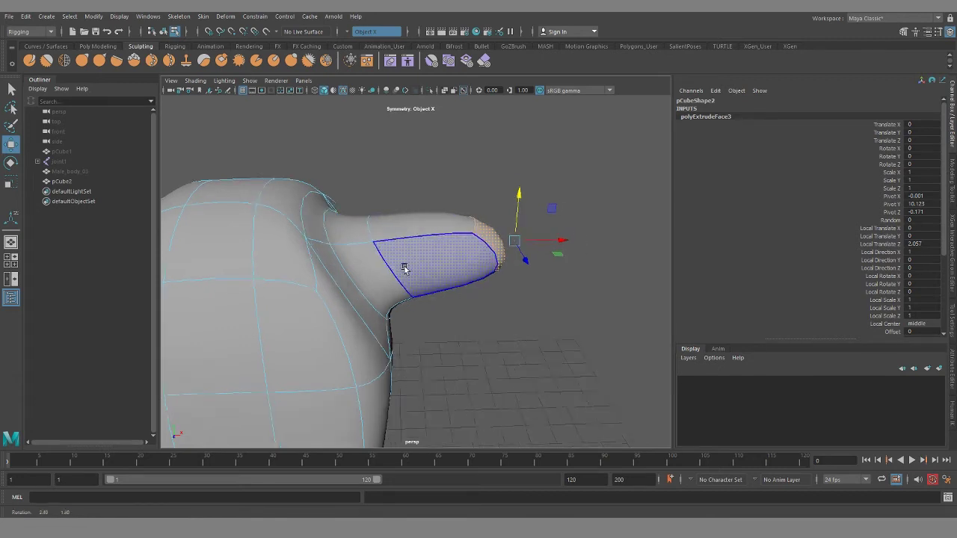
# - Shape the arm's base into the shoulder with the Grab tool, undoing the unwanted strokes
pyautogui.keyDown('alt'); pyautogui.moveTo(386, 264); pyautogui.dragTo(391, 234); pyautogui.keyUp('alt')
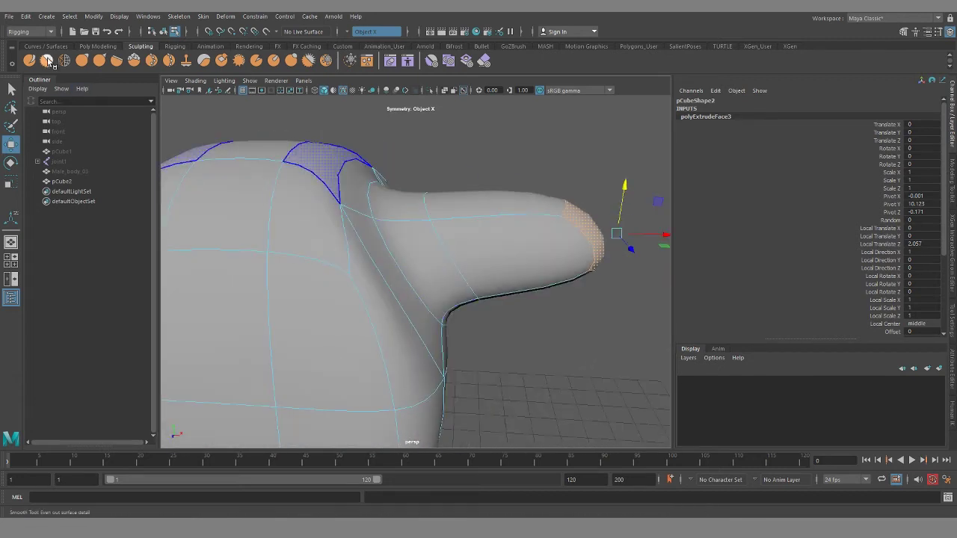
pyautogui.click(83, 61)
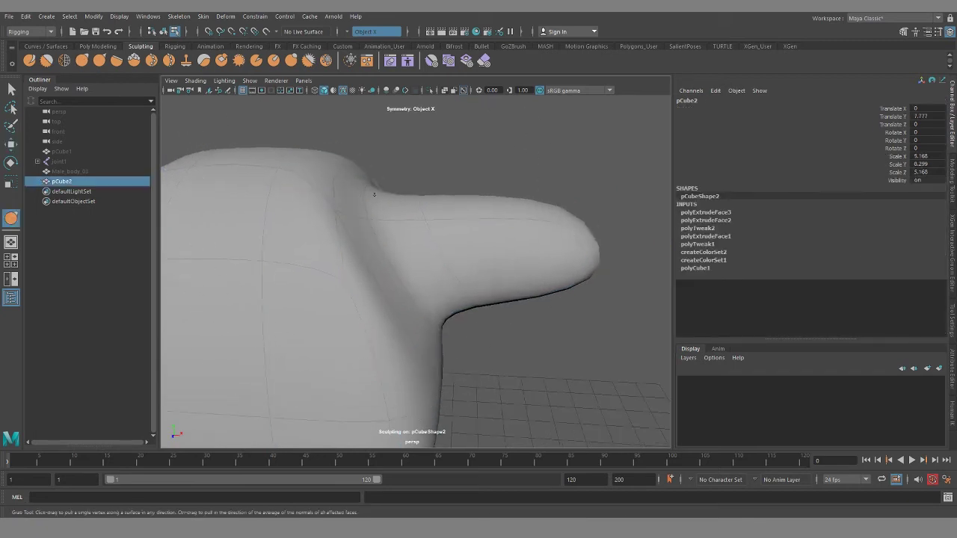
pyautogui.hotkey('ctrl', 'z')
pyautogui.hotkey('ctrl', 'z')
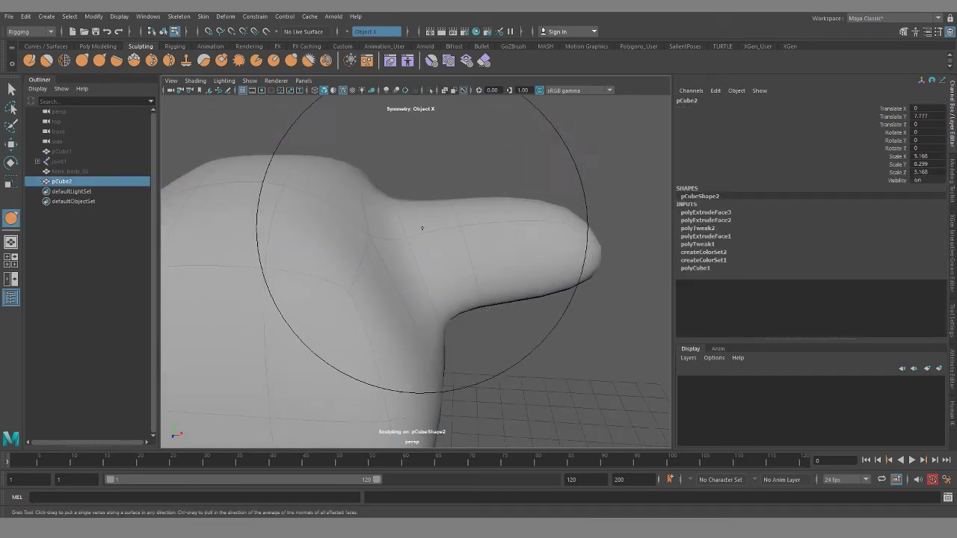
pyautogui.moveTo(437, 231)
pyautogui.keyDown('alt'); pyautogui.mouseDown()
pyautogui.moveTo(423, 246)
pyautogui.moveTo(309, 248)
pyautogui.moveTo(412, 256)
pyautogui.moveTo(501, 284)
pyautogui.moveTo(413, 256)
pyautogui.mouseUp(); pyautogui.keyUp('alt')
pyautogui.moveTo(529, 273)
pyautogui.keyDown('shift'); pyautogui.mouseDown()
pyautogui.moveTo(585, 322)
pyautogui.moveTo(519, 297)
pyautogui.moveTo(498, 269)
pyautogui.mouseUp(); pyautogui.keyUp('shift')
pyautogui.hotkey('ctrl', 'z')
# - Refine the shoulder and upper torso from several sides with the Grab tool, and show the Modeling Toolkit
pyautogui.keyDown('alt'); pyautogui.moveTo(474, 284); pyautogui.dragTo(449, 320, button='middle'); pyautogui.keyUp('alt')
pyautogui.keyDown('alt'); pyautogui.moveTo(442, 169); pyautogui.dragTo(439, 202, button='middle'); pyautogui.keyUp('alt')
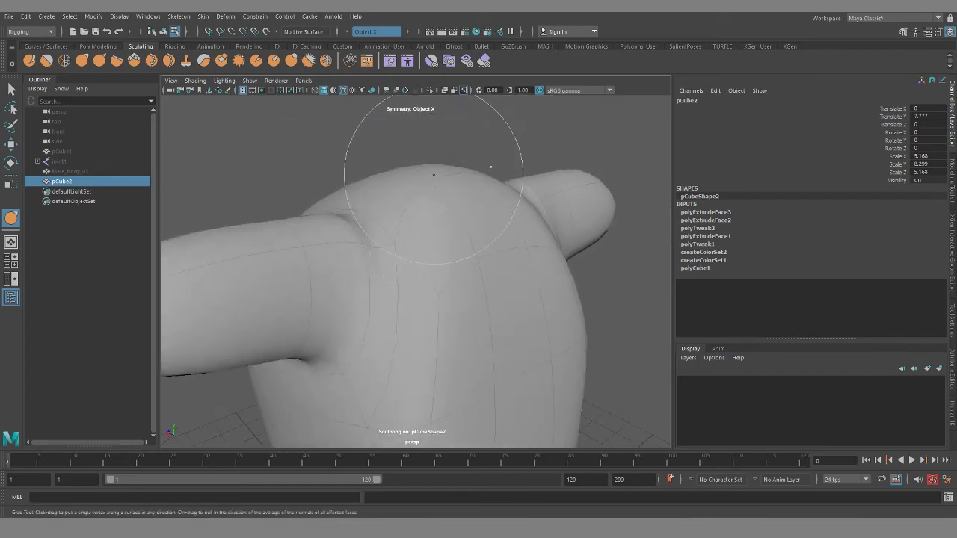
pyautogui.moveTo(468, 316)
pyautogui.keyDown('alt'); pyautogui.mouseDown()
pyautogui.moveTo(444, 231)
pyautogui.moveTo(385, 200)
pyautogui.moveTo(419, 239)
pyautogui.moveTo(370, 274)
pyautogui.moveTo(326, 240)
pyautogui.moveTo(397, 295)
pyautogui.moveTo(438, 261)
pyautogui.mouseUp(); pyautogui.keyUp('alt')
pyautogui.moveTo(438, 261)
pyautogui.keyDown('alt'); pyautogui.mouseDown(button='middle')
pyautogui.moveTo(393, 266)
pyautogui.moveTo(396, 224)
pyautogui.mouseUp(button='middle'); pyautogui.keyUp('alt')
pyautogui.moveTo(395, 225)
pyautogui.keyDown('alt'); pyautogui.mouseDown()
pyautogui.moveTo(423, 267)
pyautogui.moveTo(395, 288)
pyautogui.mouseUp(); pyautogui.keyUp('alt')
pyautogui.moveTo(366, 346)
pyautogui.keyDown('alt'); pyautogui.mouseDown()
pyautogui.moveTo(380, 316)
pyautogui.moveTo(333, 279)
pyautogui.moveTo(436, 299)
pyautogui.moveTo(413, 300)
pyautogui.mouseUp(); pyautogui.keyUp('alt')
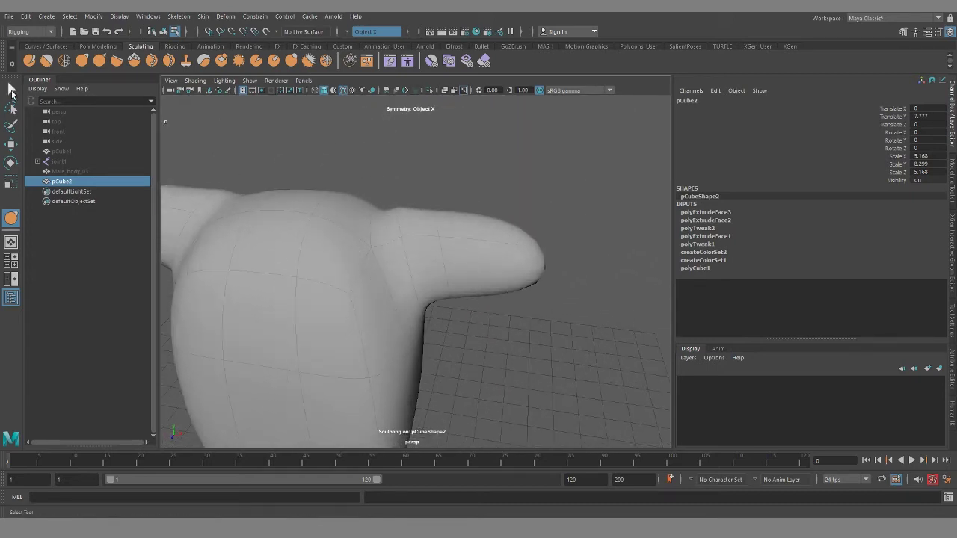
pyautogui.click(903, 32)
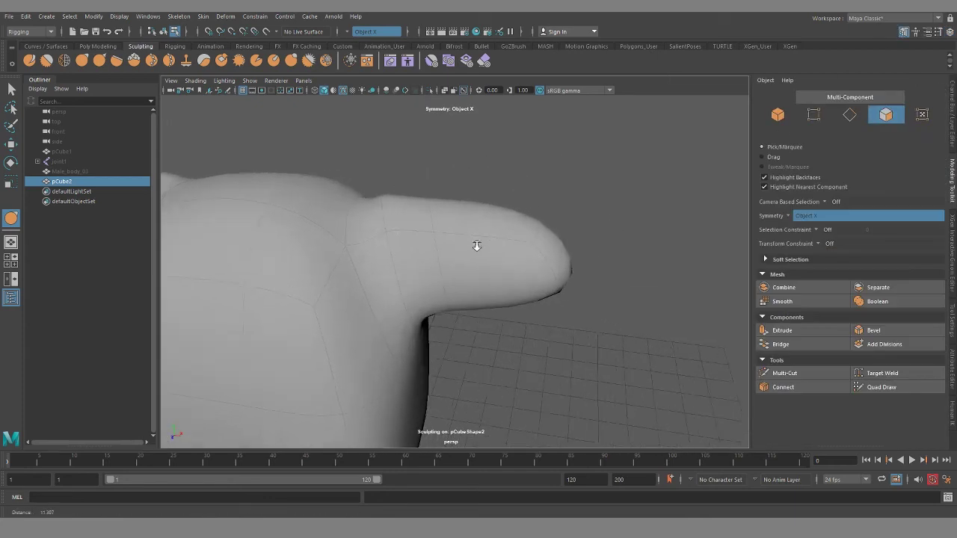
# - Insert an edge loop around the base of the arm with Multi-Cut, undoing the stray cut
pyautogui.click(784, 373)
pyautogui.keyDown('ctrl'); pyautogui.click(357, 243); pyautogui.keyUp('ctrl')
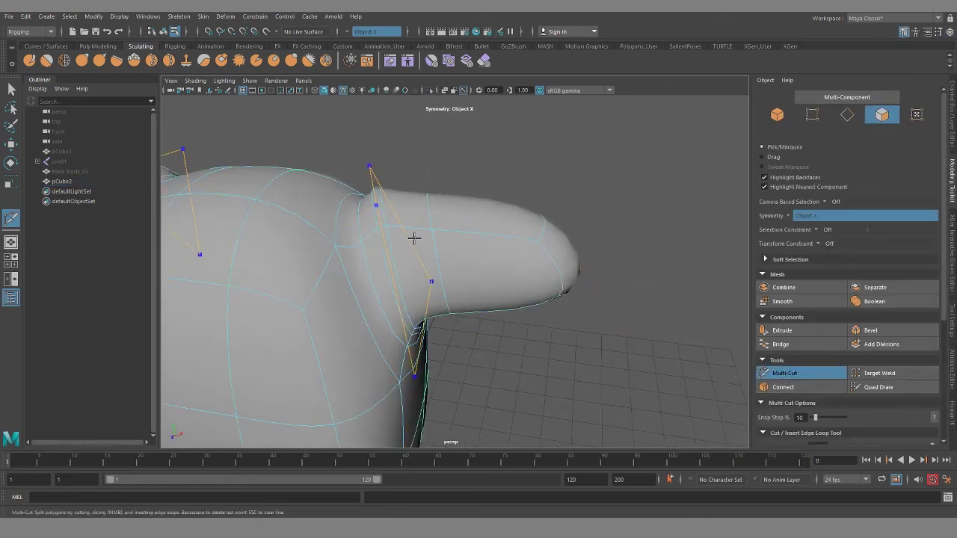
pyautogui.hotkey('ctrl', 'z')
pyautogui.keyDown('alt'); pyautogui.moveTo(438, 241); pyautogui.dragTo(396, 264, button='right'); pyautogui.keyUp('alt')
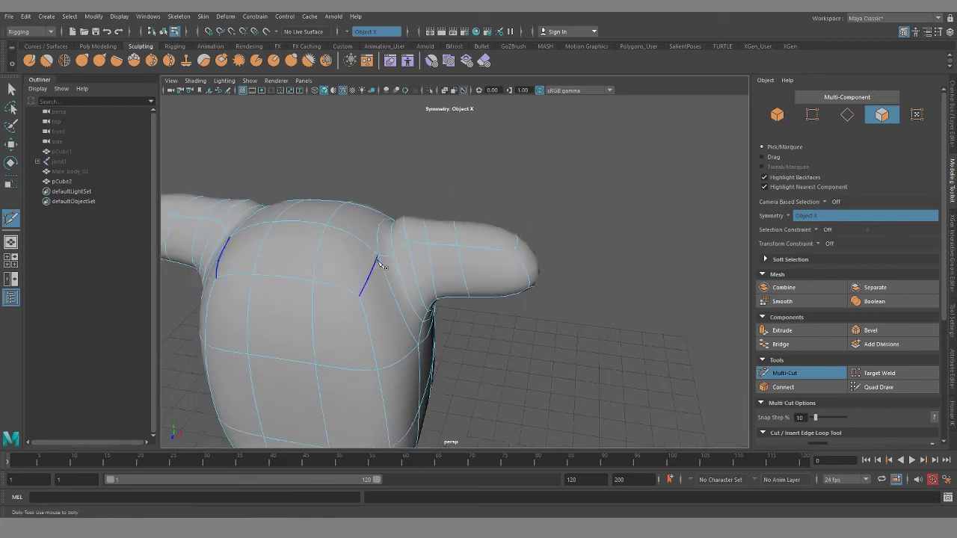
# - Shape the top of the shoulder and arm base with the Grab tool, and check the form from several sides
pyautogui.click(30, 61)
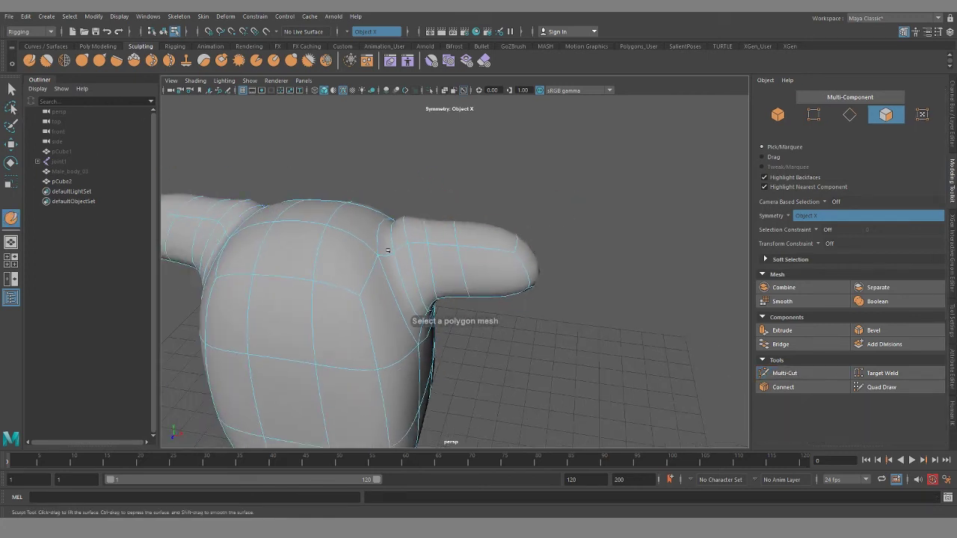
pyautogui.click(82, 61)
pyautogui.moveTo(389, 216); pyautogui.dragTo(391, 231)
pyautogui.moveTo(405, 217)
pyautogui.mouseDown()
pyautogui.moveTo(408, 231)
pyautogui.moveTo(423, 218)
pyautogui.moveTo(378, 204)
pyautogui.mouseUp()
pyautogui.moveTo(442, 225); pyautogui.dragTo(451, 222)
pyautogui.keyDown('alt'); pyautogui.moveTo(517, 317); pyautogui.dragTo(464, 310, button='right'); pyautogui.keyUp('alt')
pyautogui.keyDown('alt'); pyautogui.moveTo(463, 314); pyautogui.dragTo(427, 299); pyautogui.keyUp('alt')
pyautogui.keyDown('alt'); pyautogui.moveTo(427, 300); pyautogui.dragTo(448, 312, button='right'); pyautogui.keyUp('alt')
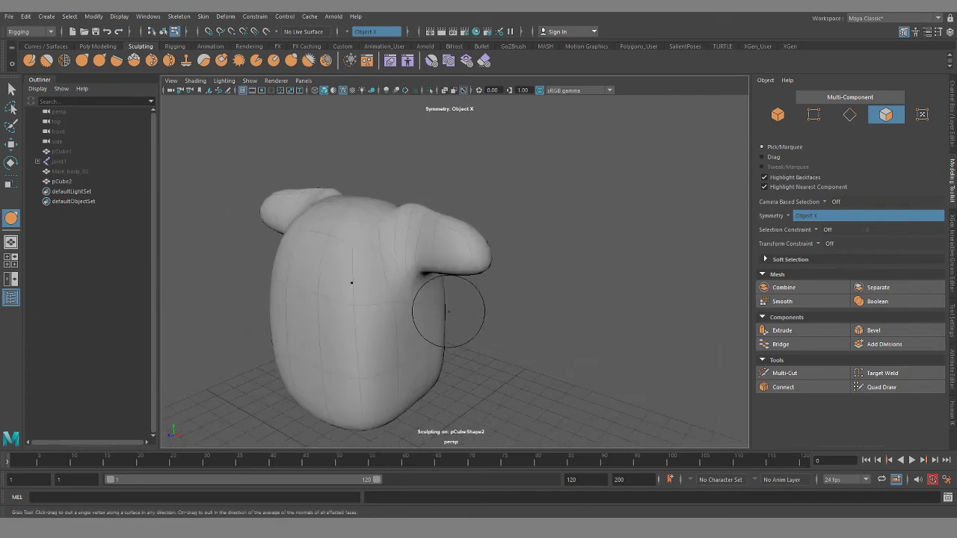
pyautogui.keyDown('alt'); pyautogui.moveTo(448, 311); pyautogui.dragTo(482, 324); pyautogui.keyUp('alt')
pyautogui.keyDown('alt'); pyautogui.moveTo(483, 324); pyautogui.dragTo(500, 314, button='middle'); pyautogui.keyUp('alt')
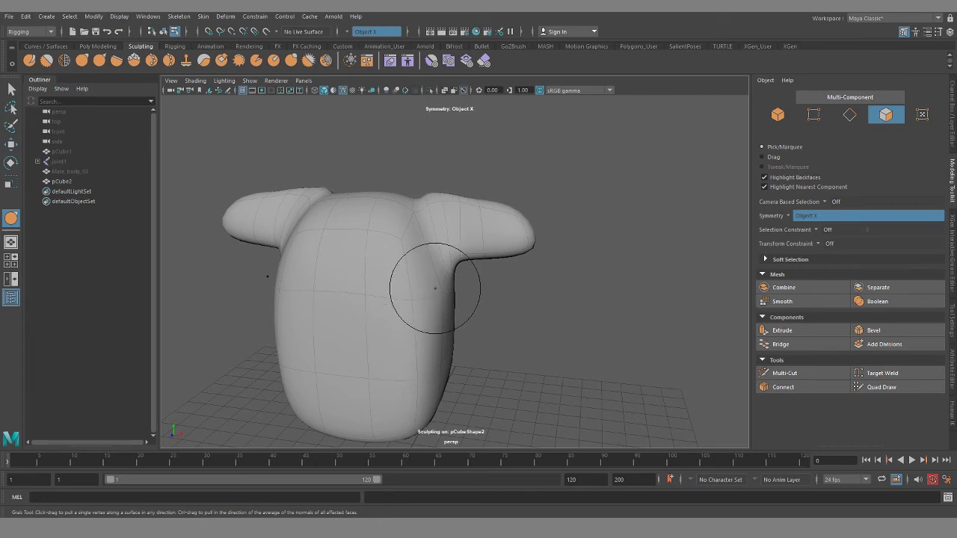
# - Return the cube torso to object mode, hide it, and show Male_body_03 again
pyautogui.press('q')
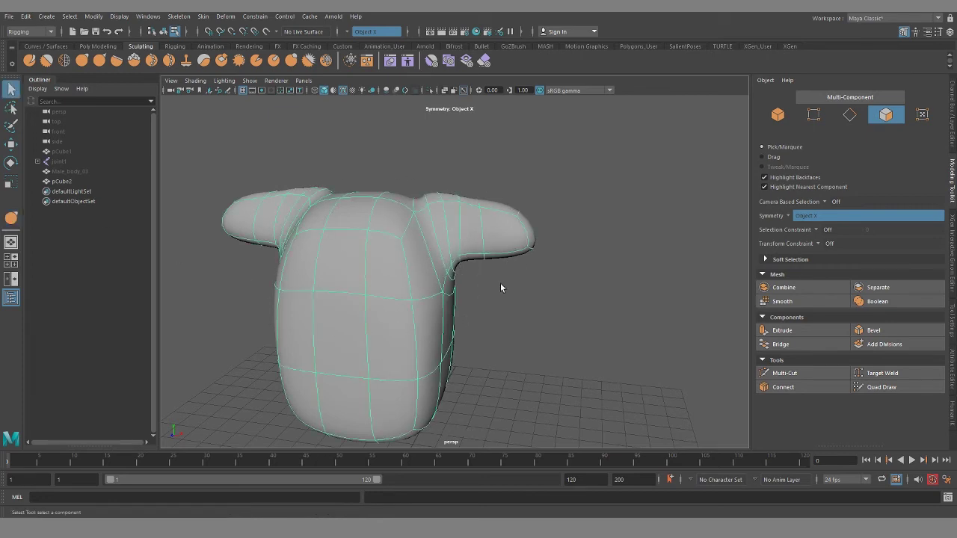
pyautogui.rightClick(411, 247)
pyautogui.click(457, 231)
pyautogui.hotkey('ctrl', 'h')
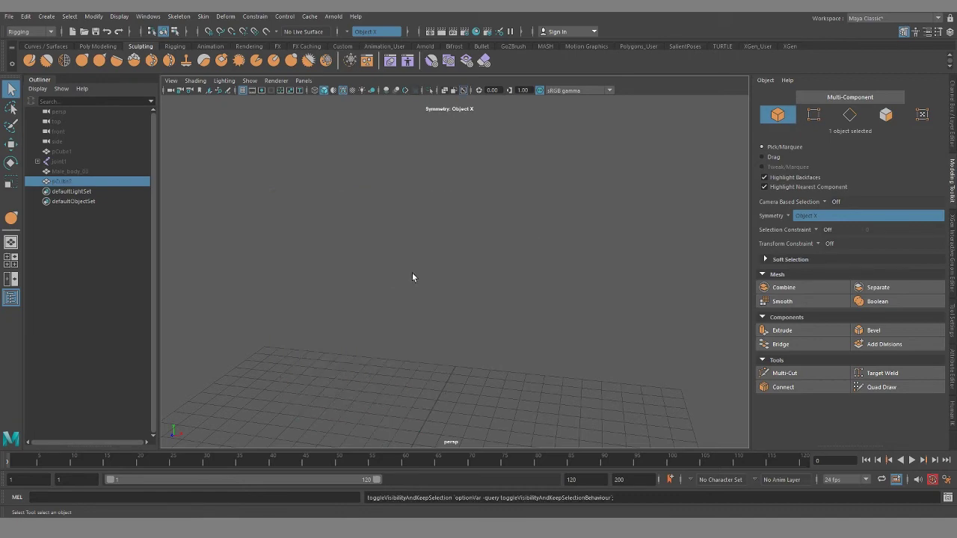
pyautogui.click(73, 174)
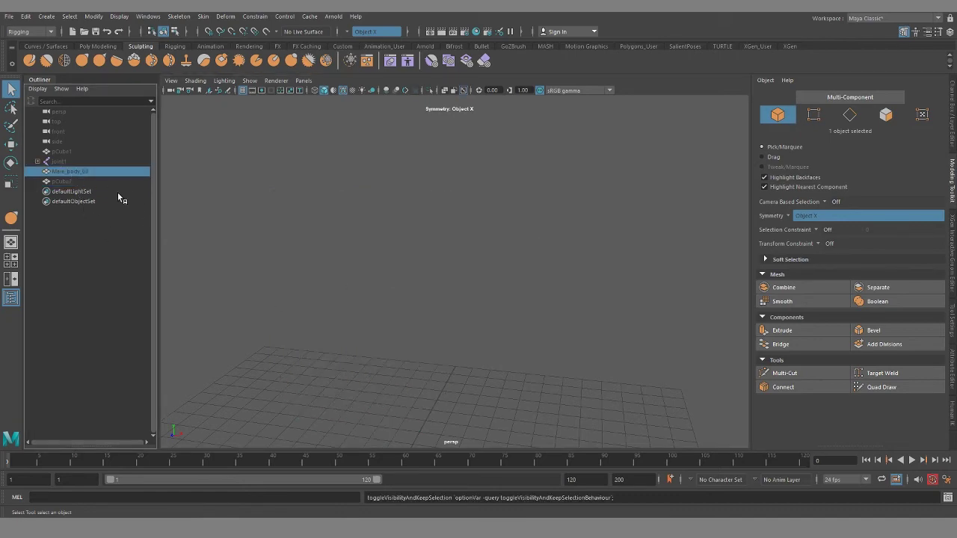
pyautogui.press('h')
# - Examine the male body's topology across the torso, shoulders and arms
pyautogui.keyDown('alt'); pyautogui.moveTo(445, 313); pyautogui.dragTo(289, 269, button='right'); pyautogui.keyUp('alt')
pyautogui.keyDown('alt'); pyautogui.moveTo(486, 202); pyautogui.dragTo(451, 369, button='middle'); pyautogui.keyUp('alt')
pyautogui.keyDown('alt'); pyautogui.moveTo(450, 369); pyautogui.dragTo(336, 329, button='right'); pyautogui.keyUp('alt')
pyautogui.keyDown('alt'); pyautogui.moveTo(466, 322); pyautogui.dragTo(366, 336); pyautogui.keyUp('alt')
pyautogui.keyDown('alt'); pyautogui.moveTo(366, 336); pyautogui.dragTo(363, 254, button='middle'); pyautogui.keyUp('alt')
pyautogui.keyDown('alt'); pyautogui.moveTo(363, 254); pyautogui.dragTo(522, 299, button='right'); pyautogui.keyUp('alt')
pyautogui.keyDown('alt'); pyautogui.moveTo(521, 299); pyautogui.dragTo(513, 323, button='middle'); pyautogui.keyUp('alt')
pyautogui.keyDown('alt'); pyautogui.moveTo(514, 323); pyautogui.dragTo(447, 264); pyautogui.keyUp('alt')
pyautogui.keyDown('alt'); pyautogui.moveTo(446, 265); pyautogui.dragTo(287, 263, button='right'); pyautogui.keyUp('alt')
pyautogui.keyDown('alt'); pyautogui.moveTo(287, 263); pyautogui.dragTo(413, 275); pyautogui.keyUp('alt')
pyautogui.moveTo(434, 311)
pyautogui.keyDown('alt'); pyautogui.mouseDown()
pyautogui.moveTo(484, 346)
pyautogui.moveTo(416, 316)
pyautogui.moveTo(455, 316)
pyautogui.moveTo(440, 326)
pyautogui.mouseUp(); pyautogui.keyUp('alt')
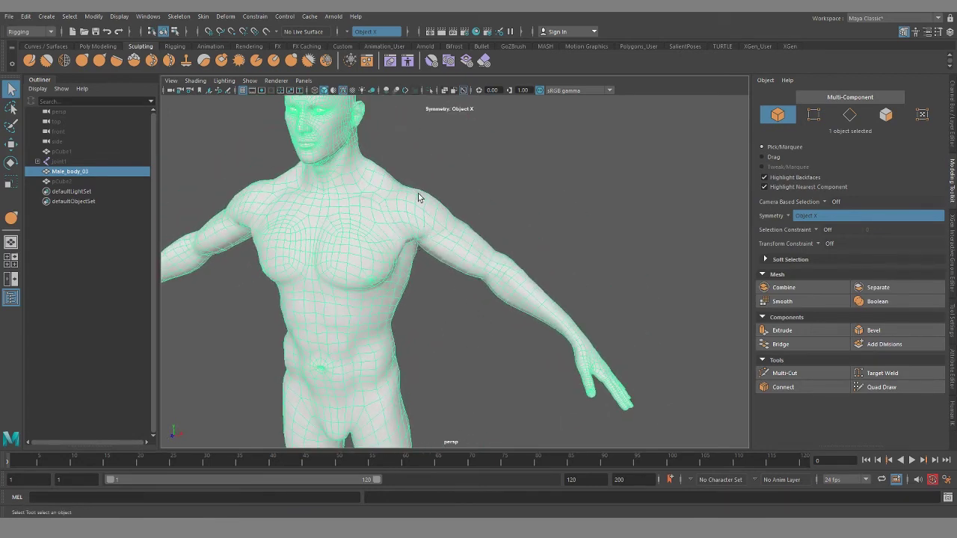
# - Select the edge loops around the wrist and base of the hand, and examine them from all sides
pyautogui.moveTo(504, 342)
pyautogui.keyDown('alt'); pyautogui.mouseDown()
pyautogui.moveTo(374, 324)
pyautogui.moveTo(490, 299)
pyautogui.moveTo(514, 335)
pyautogui.mouseUp(); pyautogui.keyUp('alt')
pyautogui.keyDown('alt'); pyautogui.moveTo(544, 365); pyautogui.dragTo(513, 337); pyautogui.keyUp('alt')
pyautogui.keyDown('alt'); pyautogui.moveTo(505, 345); pyautogui.dragTo(499, 221, button='right'); pyautogui.keyUp('alt')
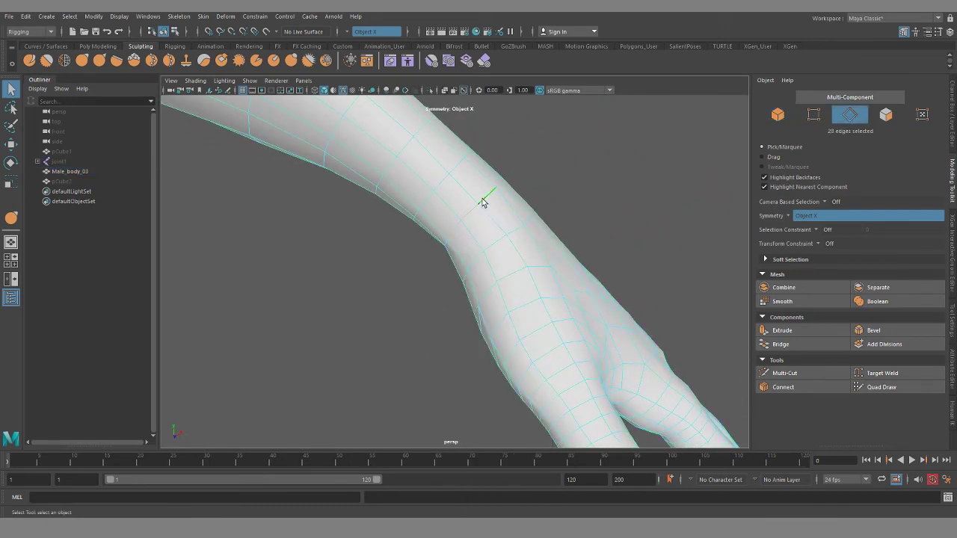
pyautogui.keyDown('alt'); pyautogui.moveTo(482, 202); pyautogui.dragTo(410, 267); pyautogui.keyUp('alt')
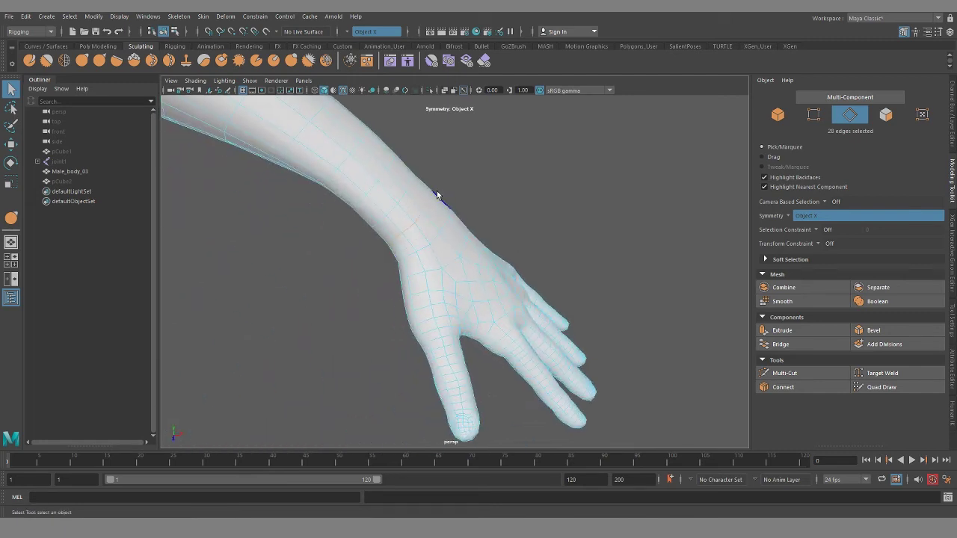
pyautogui.keyDown('alt'); pyautogui.moveTo(456, 231); pyautogui.dragTo(462, 290); pyautogui.keyUp('alt')
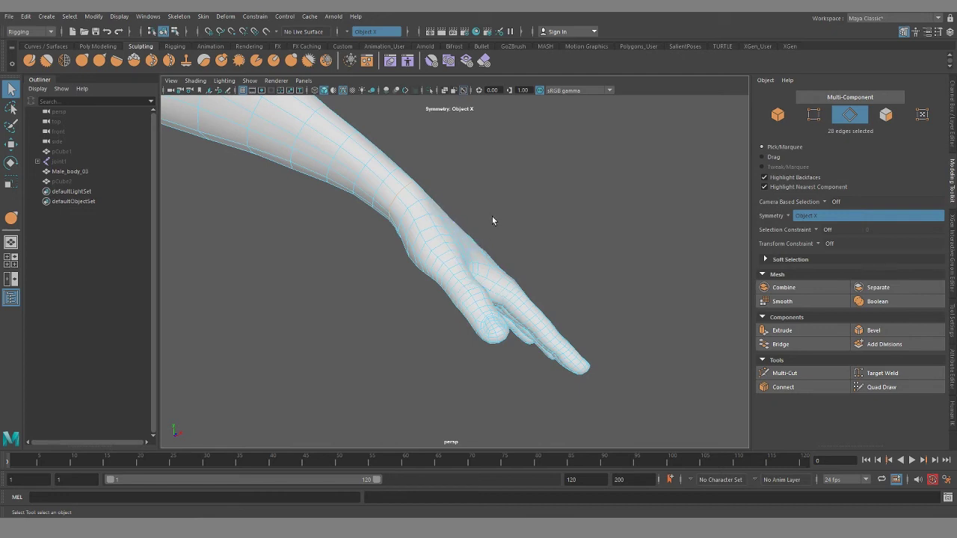
pyautogui.keyDown('alt'); pyautogui.moveTo(344, 348); pyautogui.dragTo(431, 288); pyautogui.keyUp('alt')
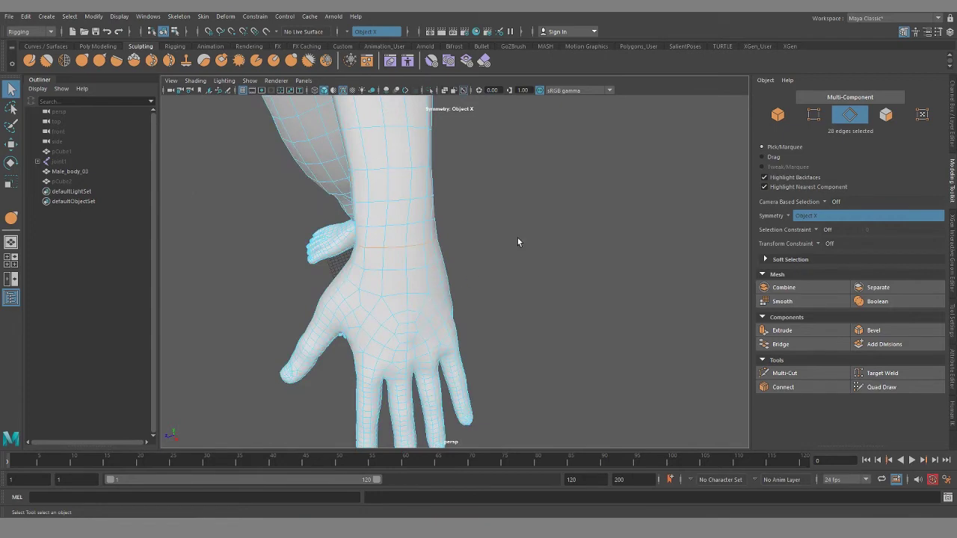
pyautogui.keyDown('alt'); pyautogui.moveTo(507, 268); pyautogui.dragTo(426, 349); pyautogui.keyUp('alt')
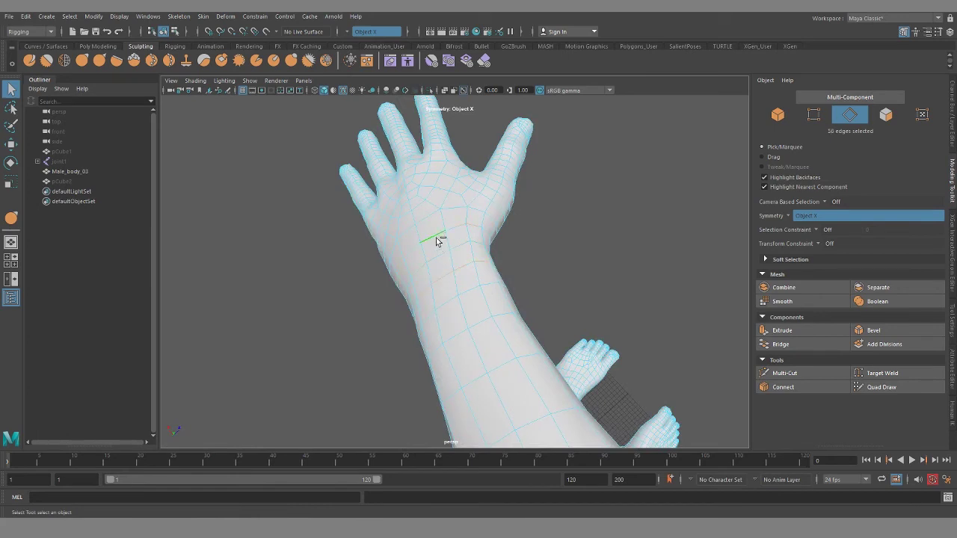
pyautogui.keyDown('alt'); pyautogui.moveTo(453, 304); pyautogui.dragTo(499, 336); pyautogui.keyUp('alt')
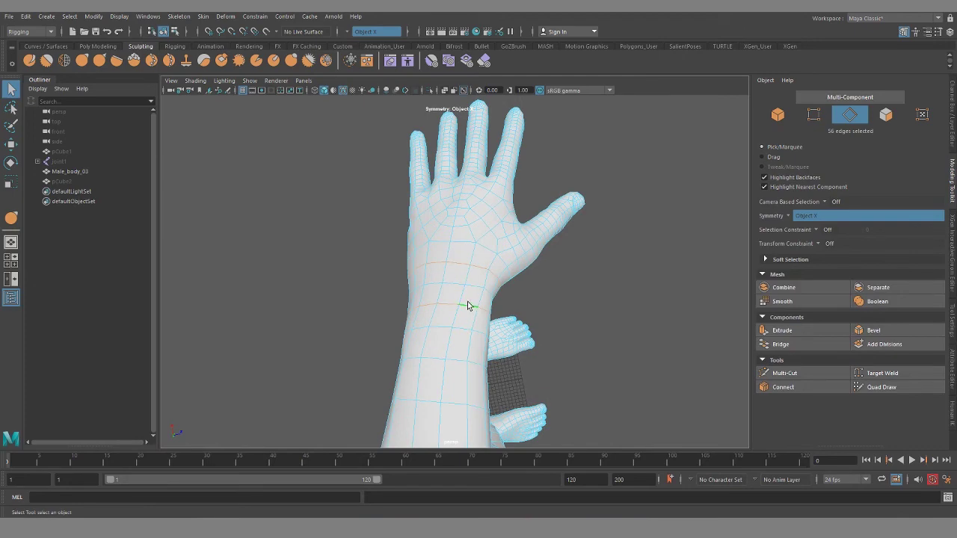
pyautogui.keyDown('alt'); pyautogui.moveTo(463, 299); pyautogui.dragTo(510, 174); pyautogui.keyUp('alt')
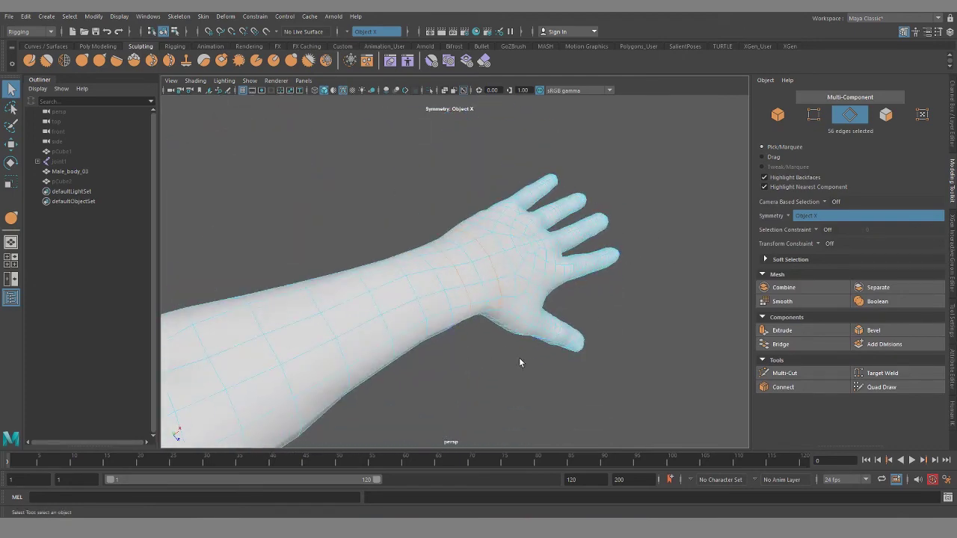
pyautogui.keyDown('alt'); pyautogui.moveTo(531, 380); pyautogui.dragTo(441, 338); pyautogui.keyUp('alt')
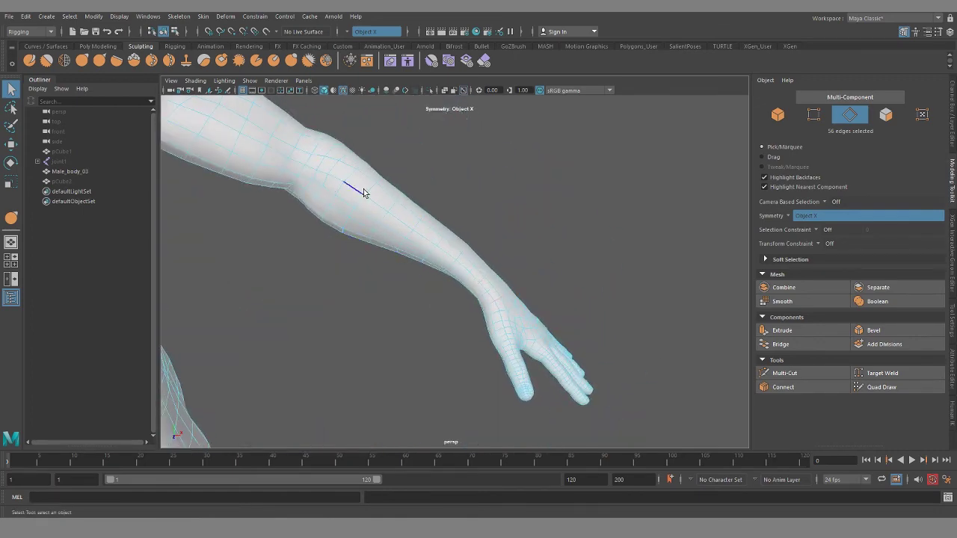
# - Select the edge loops around the neck and collar area, and examine how they run on both sides
pyautogui.keyDown('alt'); pyautogui.moveTo(438, 309); pyautogui.dragTo(376, 291, button='right'); pyautogui.keyUp('alt')
pyautogui.keyDown('alt'); pyautogui.moveTo(376, 291); pyautogui.dragTo(477, 355, button='middle'); pyautogui.keyUp('alt')
pyautogui.keyDown('alt'); pyautogui.moveTo(477, 355); pyautogui.dragTo(405, 304); pyautogui.keyUp('alt')
pyautogui.keyDown('alt'); pyautogui.moveTo(405, 304); pyautogui.dragTo(579, 419, button='right'); pyautogui.keyUp('alt')
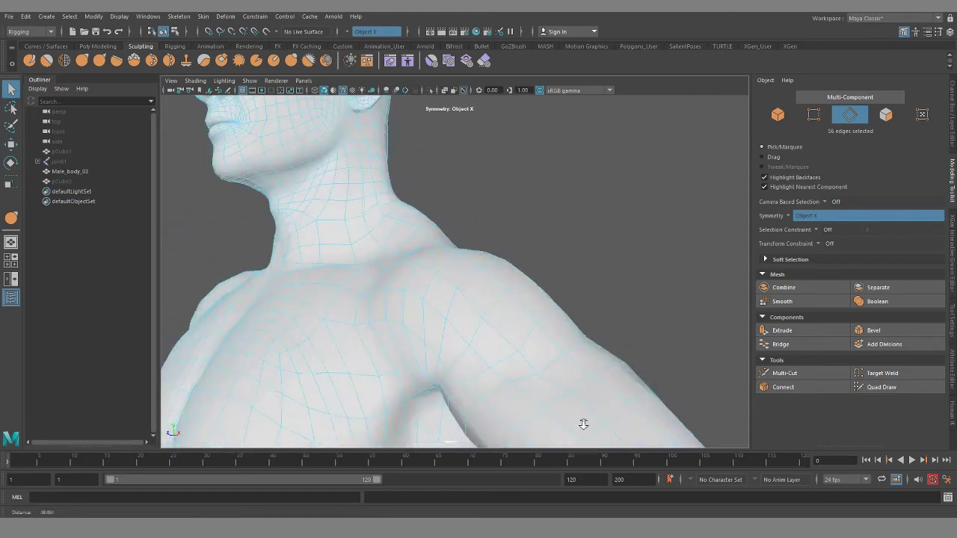
pyautogui.keyDown('alt'); pyautogui.moveTo(323, 229); pyautogui.dragTo(443, 336); pyautogui.keyUp('alt')
pyautogui.keyDown('alt'); pyautogui.moveTo(417, 301); pyautogui.dragTo(462, 304); pyautogui.keyUp('alt')
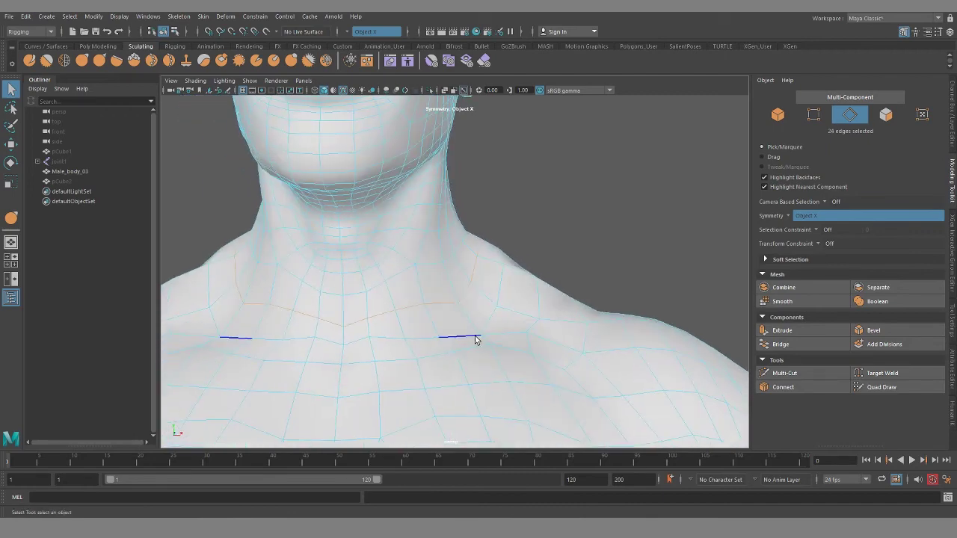
pyautogui.keyDown('alt'); pyautogui.moveTo(475, 340); pyautogui.dragTo(452, 314); pyautogui.keyUp('alt')
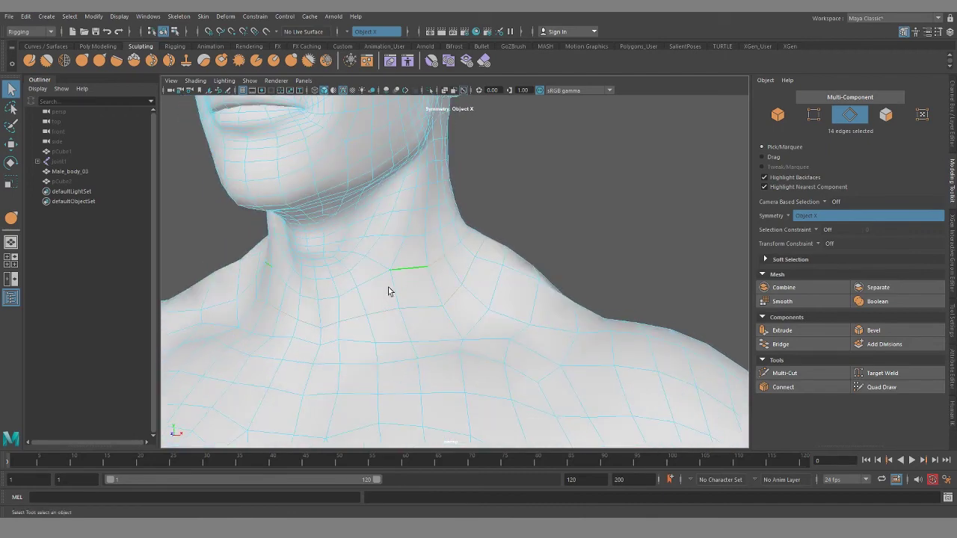
pyautogui.keyDown('alt'); pyautogui.moveTo(378, 292); pyautogui.dragTo(421, 372); pyautogui.keyUp('alt')
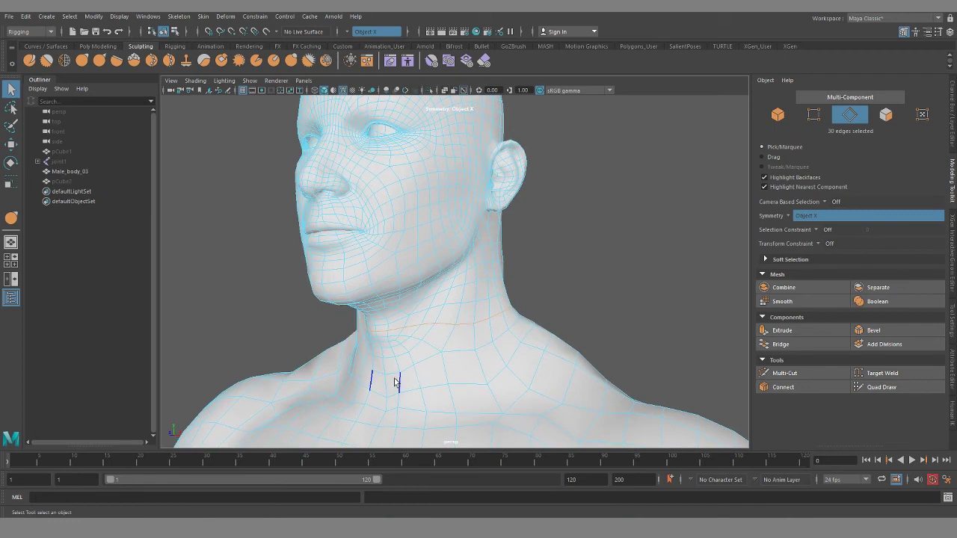
pyautogui.press('f')
pyautogui.keyDown('alt'); pyautogui.moveTo(504, 390); pyautogui.dragTo(477, 297); pyautogui.keyUp('alt')
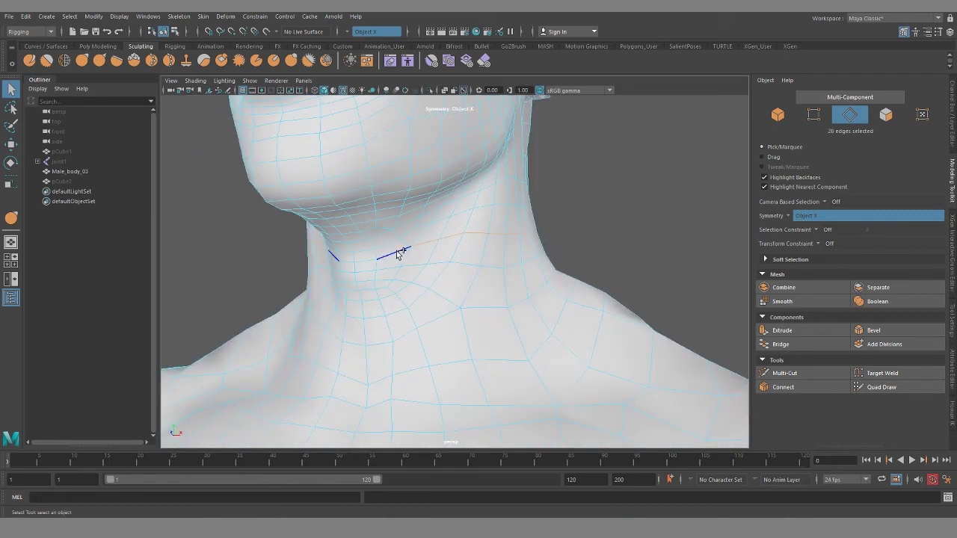
pyautogui.keyDown('alt'); pyautogui.moveTo(409, 269); pyautogui.dragTo(579, 304); pyautogui.keyUp('alt')
pyautogui.keyDown('alt'); pyautogui.moveTo(579, 304); pyautogui.dragTo(452, 312, button='right'); pyautogui.keyUp('alt')
pyautogui.keyDown('alt'); pyautogui.moveTo(452, 312); pyautogui.dragTo(459, 363); pyautogui.keyUp('alt')
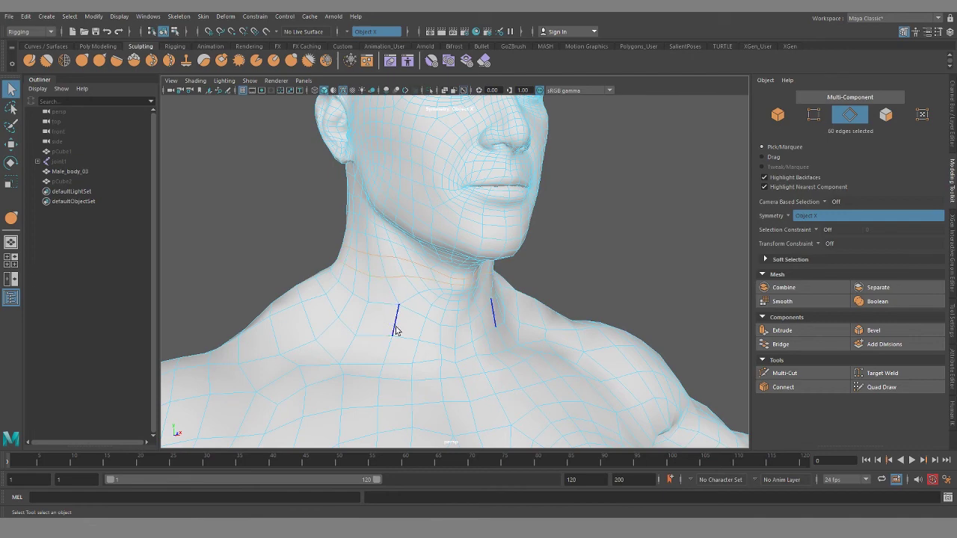
# - Turn on soft selection, reduce its falloff, and try moving the neck loops with symmetry on
pyautogui.press('b')
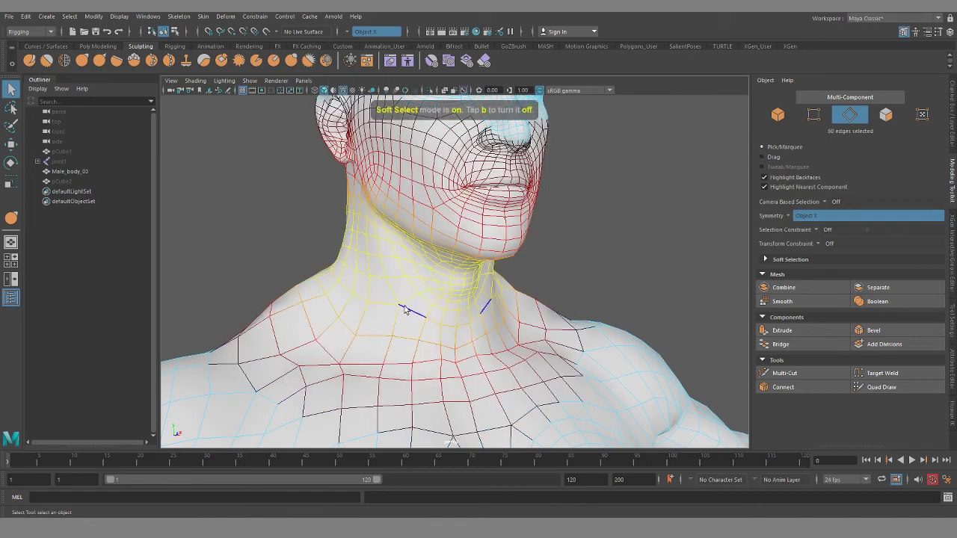
pyautogui.moveTo(406, 309); pyautogui.dragTo(310, 312, button='middle')
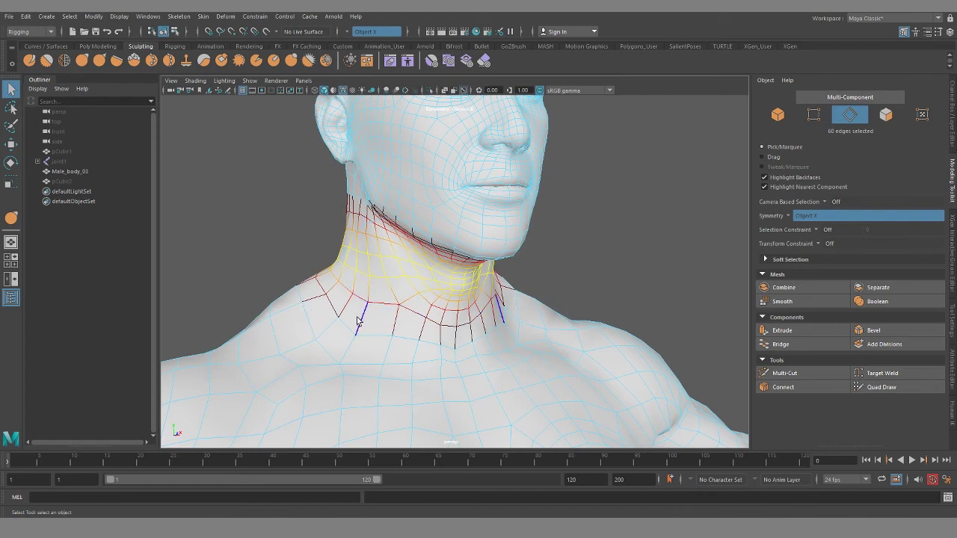
pyautogui.press('w')
pyautogui.moveTo(397, 316); pyautogui.dragTo(370, 277, button='middle')
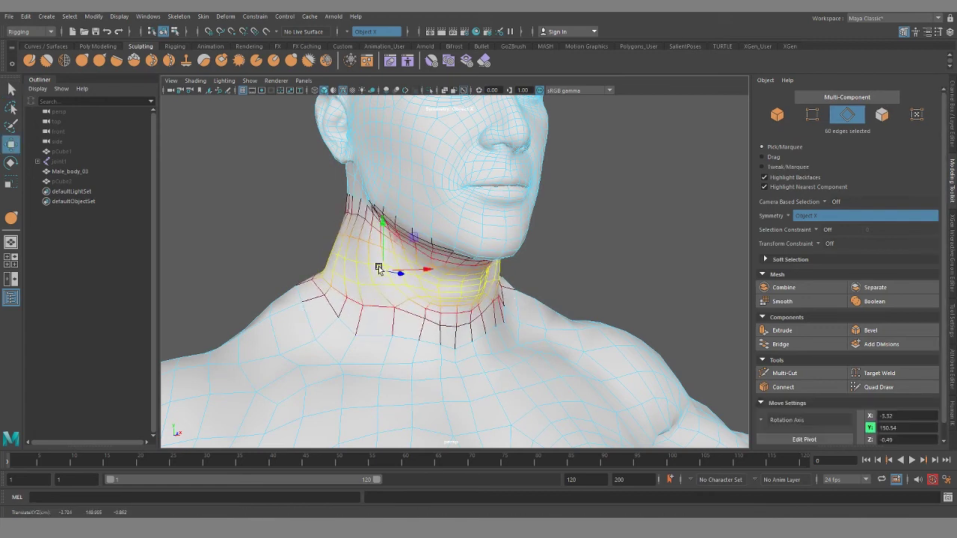
pyautogui.hotkey('ctrl', 'z')
# - Turn symmetry off, try moving the neck loops with soft selection, and check the deformation from front and back
pyautogui.click(356, 32)
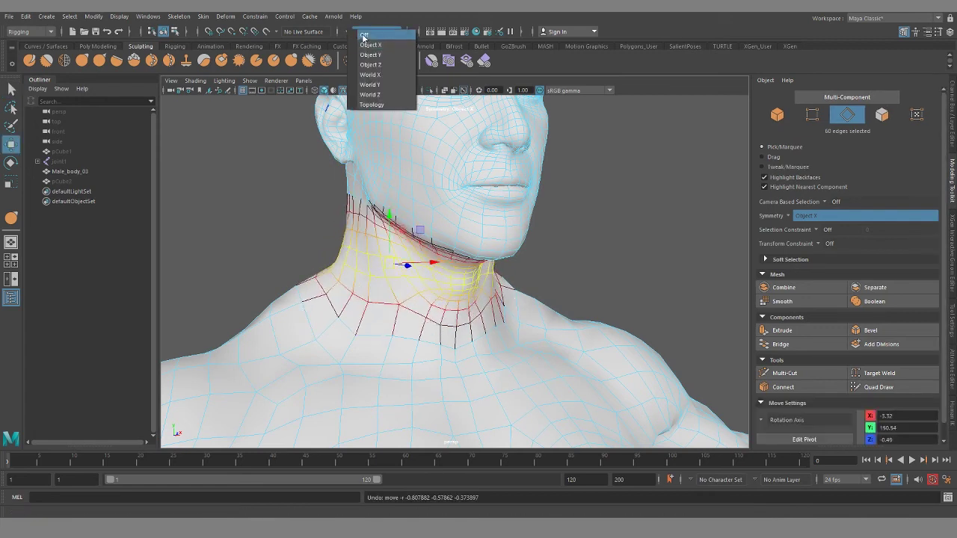
pyautogui.click(364, 34)
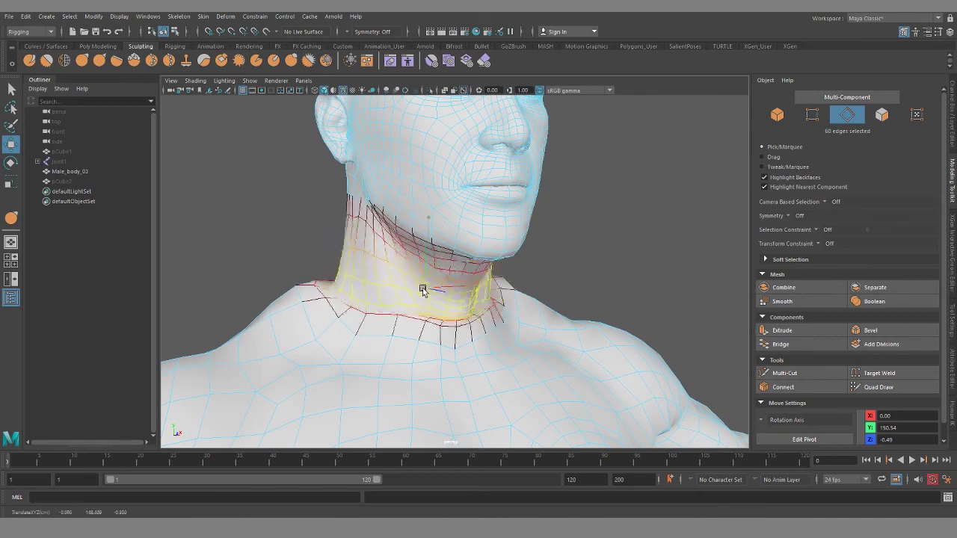
pyautogui.keyDown('alt'); pyautogui.moveTo(428, 256); pyautogui.dragTo(516, 269); pyautogui.keyUp('alt')
pyautogui.keyDown('alt'); pyautogui.moveTo(444, 327); pyautogui.dragTo(470, 322); pyautogui.keyUp('alt')
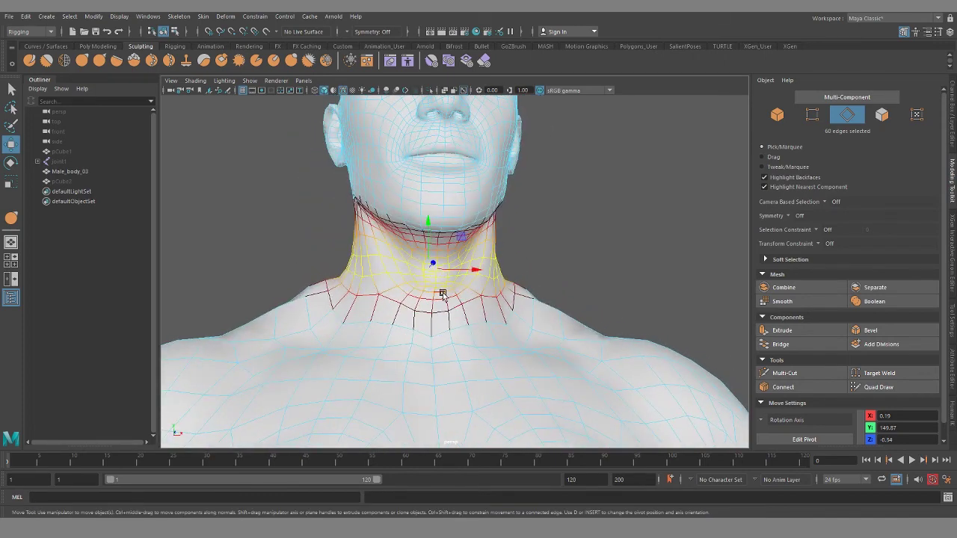
pyautogui.scroll(-3, 452, 329)
pyautogui.keyDown('alt'); pyautogui.moveTo(429, 359); pyautogui.dragTo(431, 331); pyautogui.keyUp('alt')
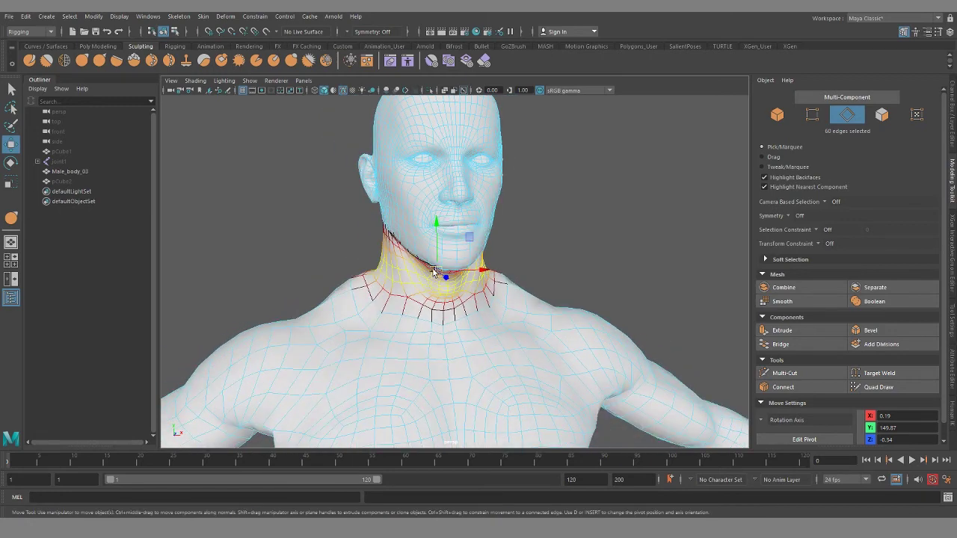
pyautogui.keyDown('alt'); pyautogui.moveTo(430, 270); pyautogui.dragTo(464, 271); pyautogui.keyUp('alt')
pyautogui.keyDown('alt'); pyautogui.moveTo(411, 290); pyautogui.dragTo(488, 281); pyautogui.keyUp('alt')
# - Undo the trial moves of the neck loops
pyautogui.hotkey('ctrl', 'z')
pyautogui.hotkey('ctrl', 'z')
pyautogui.hotkey('ctrl', 'z')
pyautogui.hotkey('ctrl', 'z')
pyautogui.hotkey('ctrl', 'z')
pyautogui.hotkey('ctrl', 'z')
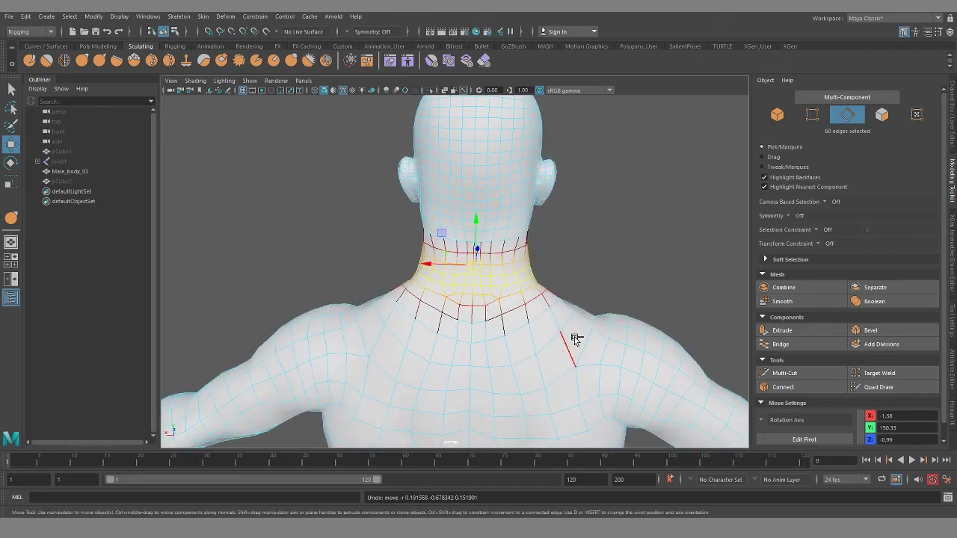
pyautogui.hotkey('ctrl', 'z')
# - Select the edge loop around the ankle and examine it from the side and front of the foot
pyautogui.keyDown('alt'); pyautogui.moveTo(550, 369); pyautogui.dragTo(438, 342, button='right'); pyautogui.keyUp('alt')
pyautogui.keyDown('alt'); pyautogui.moveTo(439, 341); pyautogui.dragTo(442, 184, button='middle'); pyautogui.keyUp('alt')
pyautogui.keyDown('alt'); pyautogui.moveTo(514, 387); pyautogui.dragTo(496, 196, button='middle'); pyautogui.keyUp('alt')
pyautogui.keyDown('alt'); pyautogui.moveTo(560, 364); pyautogui.dragTo(647, 403, button='right'); pyautogui.keyUp('alt')
pyautogui.keyDown('alt'); pyautogui.moveTo(647, 403); pyautogui.dragTo(544, 354); pyautogui.keyUp('alt')
pyautogui.keyDown('alt'); pyautogui.moveTo(673, 354); pyautogui.dragTo(560, 283, button='middle'); pyautogui.keyUp('alt')
pyautogui.keyDown('alt'); pyautogui.moveTo(516, 299); pyautogui.dragTo(576, 341, button='right'); pyautogui.keyUp('alt')
pyautogui.keyDown('alt'); pyautogui.moveTo(577, 342); pyautogui.dragTo(381, 308); pyautogui.keyUp('alt')
pyautogui.doubleClick(492, 261)
pyautogui.keyDown('alt'); pyautogui.moveTo(473, 336); pyautogui.dragTo(399, 329, button='middle'); pyautogui.keyUp('alt')
pyautogui.keyDown('alt'); pyautogui.moveTo(398, 328); pyautogui.dragTo(528, 301); pyautogui.keyUp('alt')
pyautogui.keyDown('alt'); pyautogui.moveTo(527, 302); pyautogui.dragTo(521, 321, button='right'); pyautogui.keyUp('alt')
pyautogui.moveTo(521, 321)
pyautogui.keyDown('alt'); pyautogui.mouseDown()
pyautogui.moveTo(494, 285)
pyautogui.moveTo(611, 367)
pyautogui.moveTo(521, 325)
pyautogui.moveTo(559, 339)
pyautogui.moveTo(493, 336)
pyautogui.moveTo(524, 337)
pyautogui.moveTo(510, 327)
pyautogui.mouseUp(); pyautogui.keyUp('alt')
pyautogui.keyDown('alt'); pyautogui.moveTo(540, 360); pyautogui.dragTo(435, 322, button='right'); pyautogui.keyUp('alt')
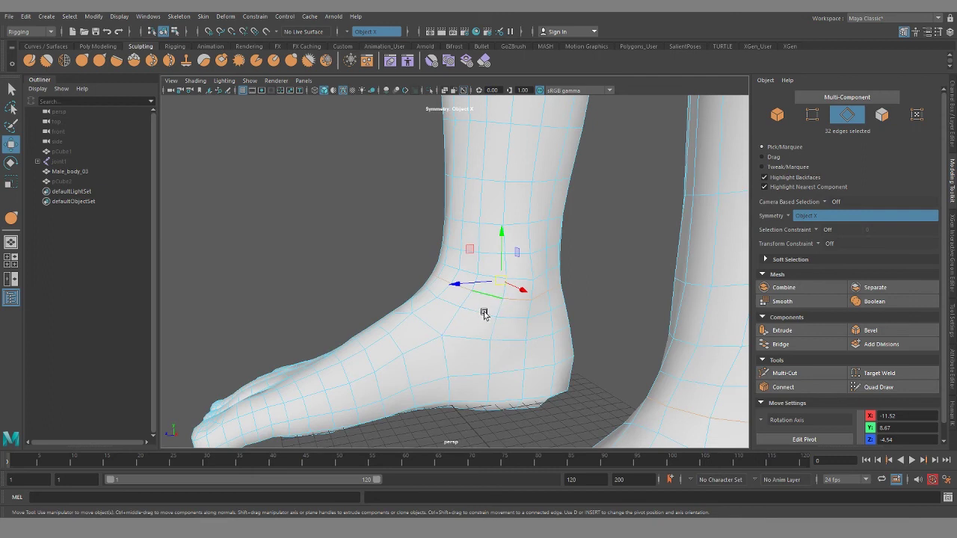
pyautogui.keyDown('alt'); pyautogui.moveTo(395, 332); pyautogui.dragTo(496, 331); pyautogui.keyUp('alt')
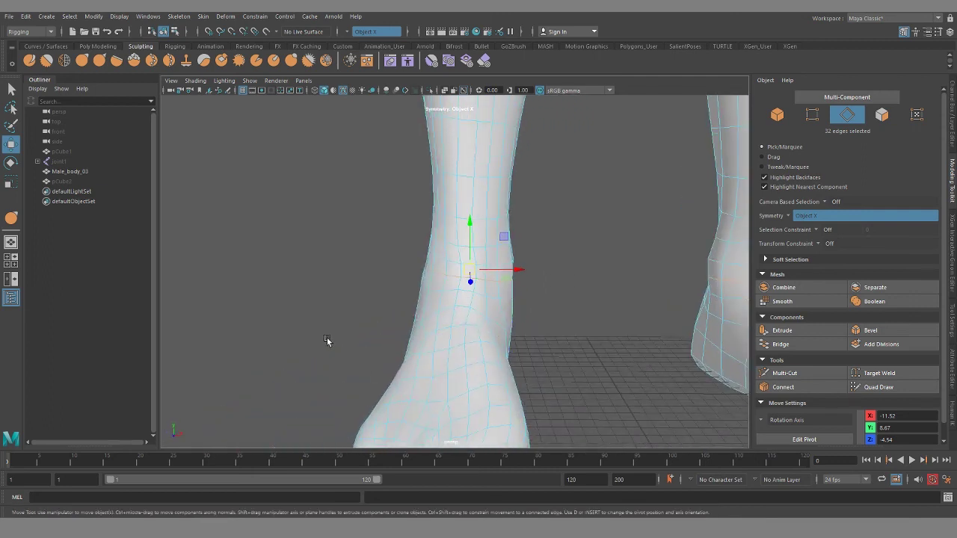
# - Select other edge loops around the ankle and compare their paths from several sides
pyautogui.keyDown('alt'); pyautogui.moveTo(558, 355); pyautogui.dragTo(452, 313); pyautogui.keyUp('alt')
pyautogui.keyDown('alt'); pyautogui.moveTo(425, 344); pyautogui.dragTo(479, 311, button='middle'); pyautogui.keyUp('alt')
pyautogui.keyDown('alt'); pyautogui.moveTo(479, 311); pyautogui.dragTo(496, 340, button='right'); pyautogui.keyUp('alt')
pyautogui.doubleClick(489, 293)
pyautogui.keyDown('alt'); pyautogui.moveTo(479, 293); pyautogui.dragTo(373, 301); pyautogui.keyUp('alt')
pyautogui.doubleClick(497, 276)
pyautogui.keyDown('alt'); pyautogui.moveTo(561, 270); pyautogui.dragTo(377, 280); pyautogui.keyUp('alt')
pyautogui.scroll(-5, 378, 281)
pyautogui.keyDown('alt'); pyautogui.moveTo(221, 277); pyautogui.dragTo(468, 305); pyautogui.keyUp('alt')
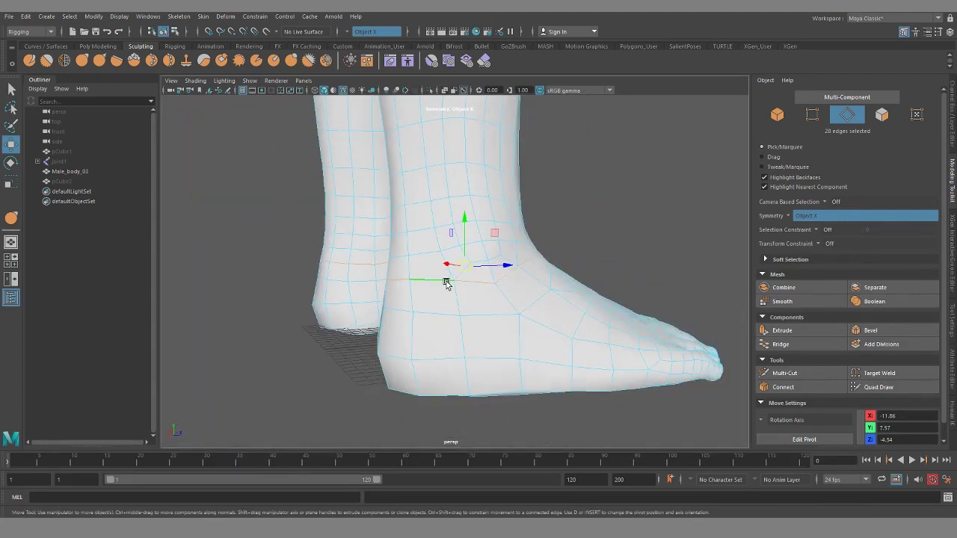
pyautogui.keyDown('alt'); pyautogui.moveTo(538, 317); pyautogui.dragTo(388, 300); pyautogui.keyUp('alt')
pyautogui.keyDown('alt'); pyautogui.moveTo(549, 374); pyautogui.dragTo(374, 321, button='right'); pyautogui.keyUp('alt')
pyautogui.keyDown('alt'); pyautogui.moveTo(373, 322); pyautogui.dragTo(464, 352); pyautogui.keyUp('alt')
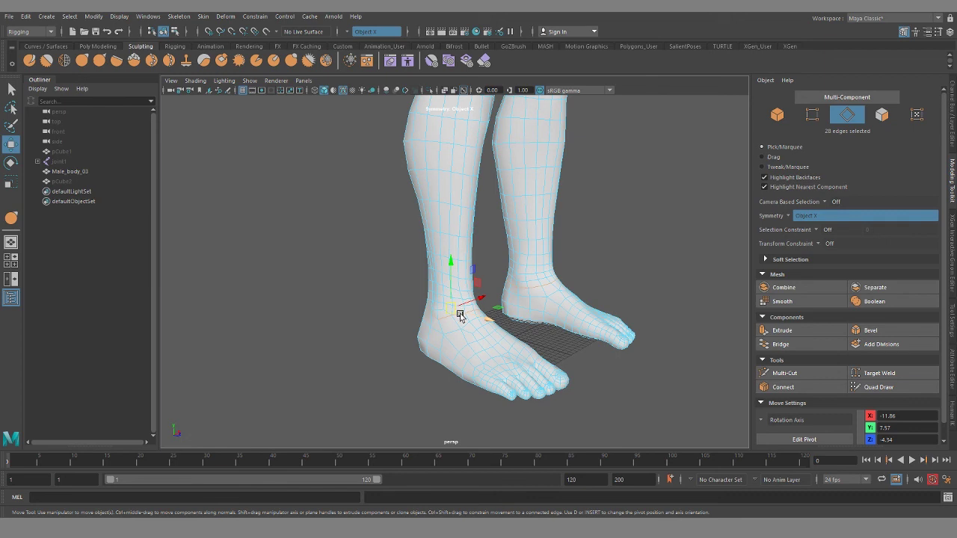
# - Examine the edge flow of the legs from the knees up to the hips
pyautogui.keyDown('alt'); pyautogui.moveTo(555, 283); pyautogui.dragTo(523, 307); pyautogui.keyUp('alt')
pyautogui.keyDown('alt'); pyautogui.moveTo(523, 307); pyautogui.dragTo(500, 343, button='right'); pyautogui.keyUp('alt')
pyautogui.keyDown('alt'); pyautogui.moveTo(535, 231); pyautogui.dragTo(519, 337, button='middle'); pyautogui.keyUp('alt')
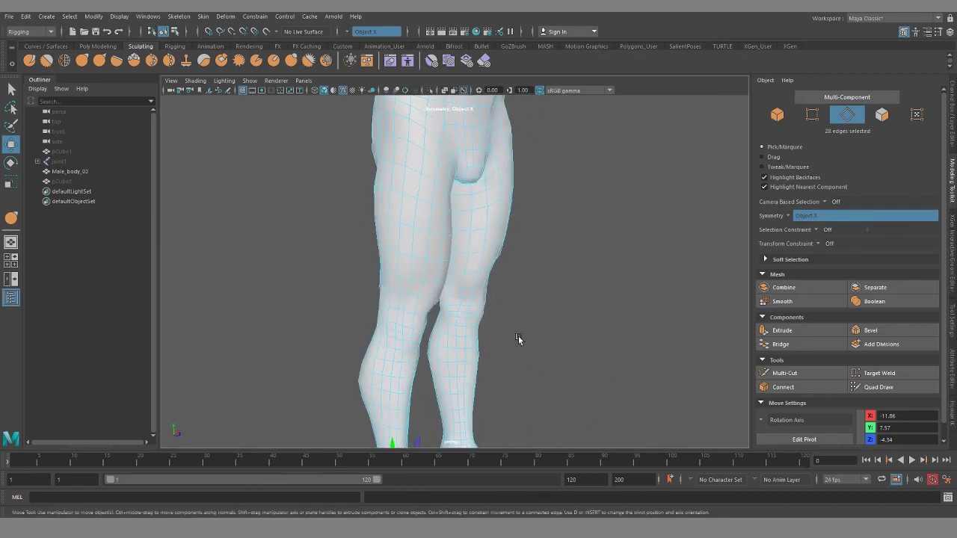
pyautogui.keyDown('alt'); pyautogui.moveTo(518, 337); pyautogui.dragTo(478, 263); pyautogui.keyUp('alt')
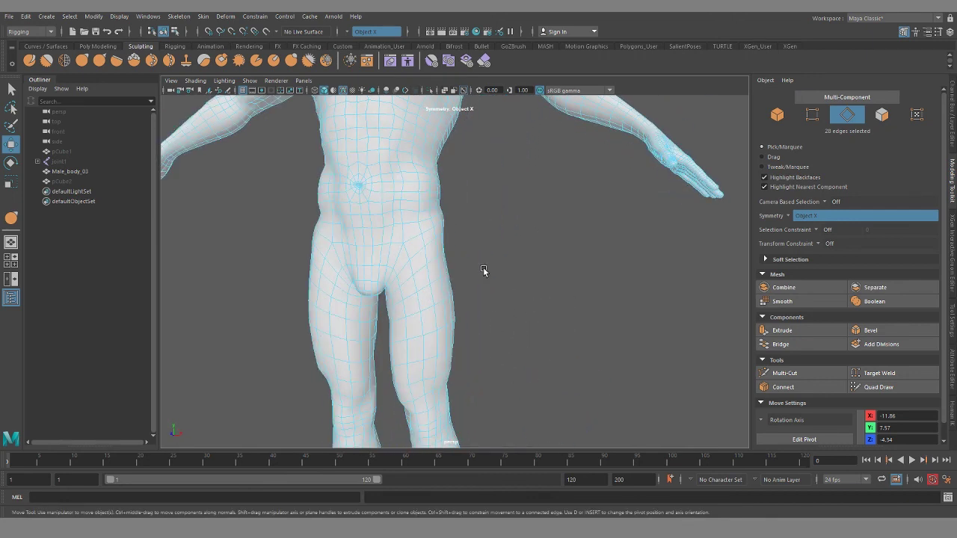